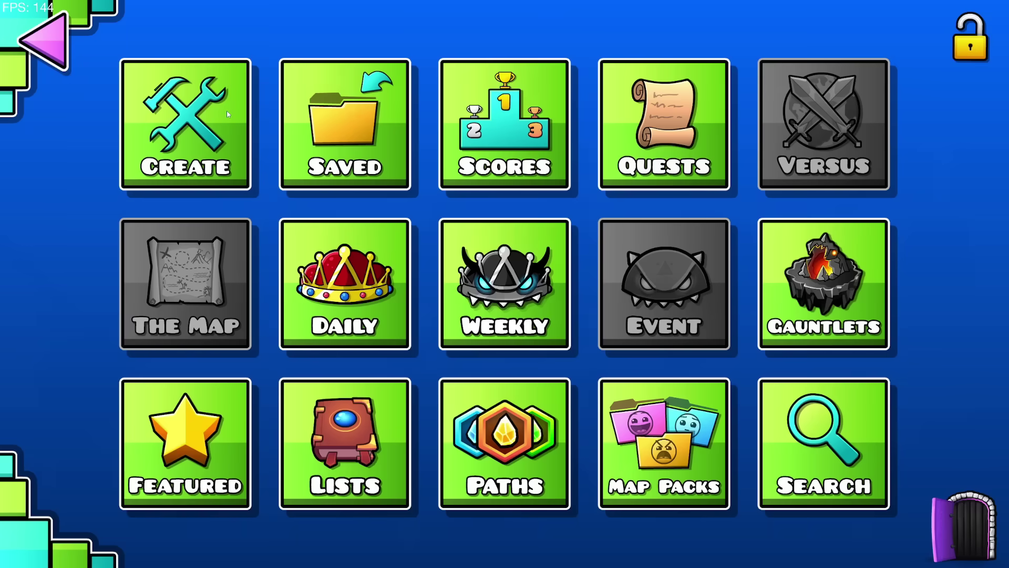
Open the created level WACKY in the level editor.
click(227, 114)
click(744, 177)
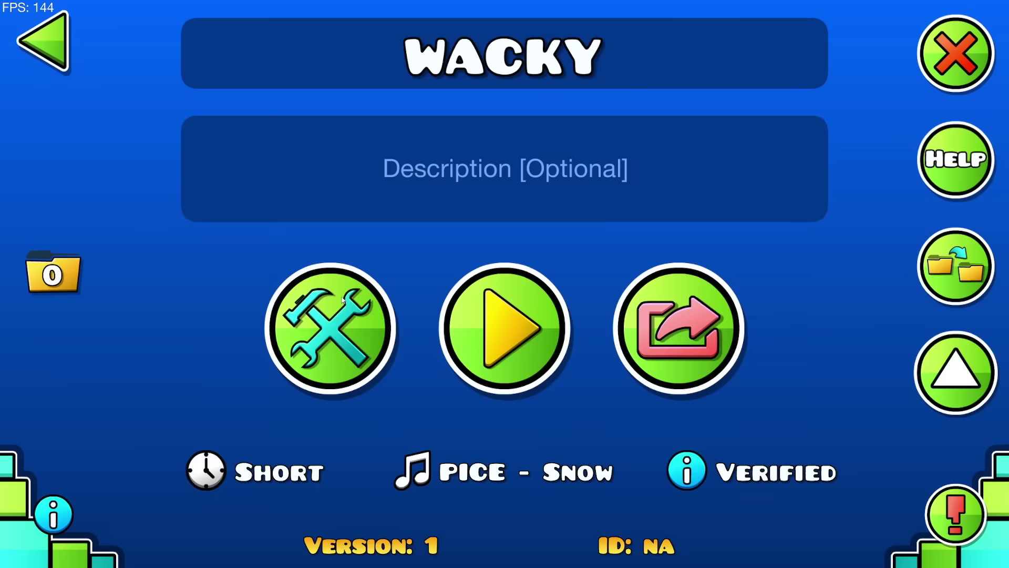
click(335, 295)
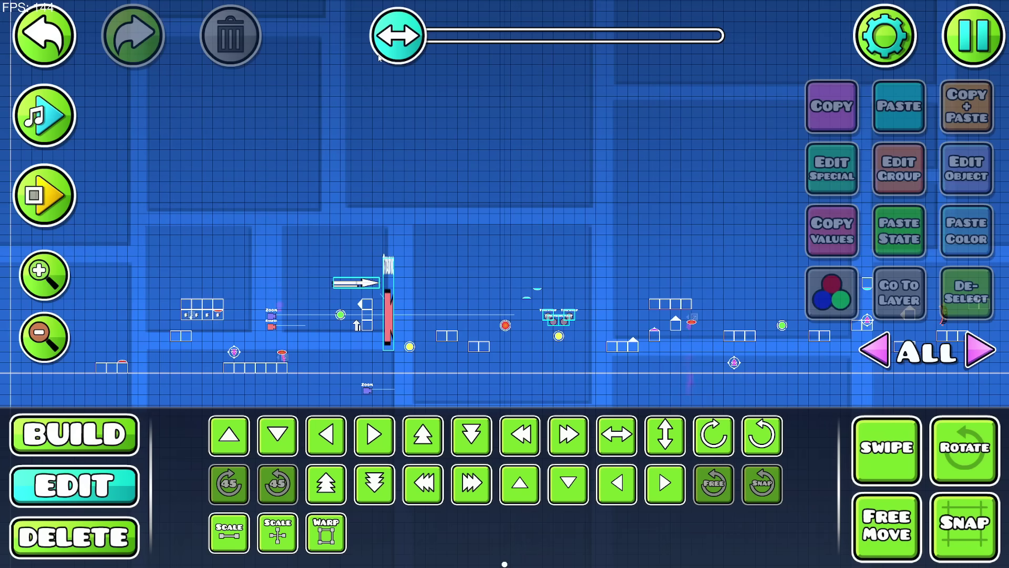
Playtest the existing WACKY level from its start through the orb, spike and portal sections, and return to the editor.
click(35, 270)
click(35, 270)
click(35, 270)
click(34, 270)
drag(105, 284, 500, 154)
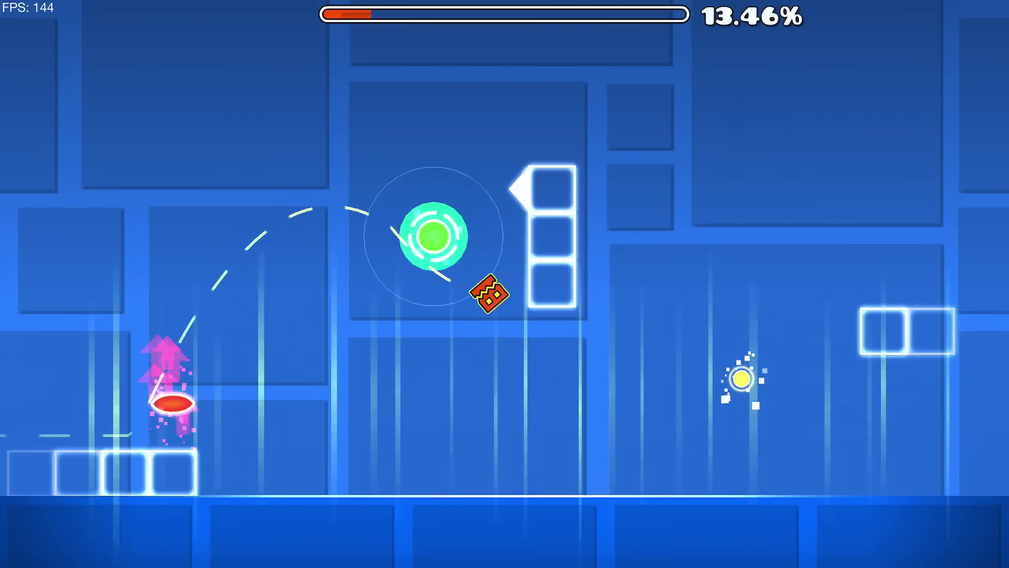
key(space)
key(space)
key(space)
key(space)
key(space)
key(space)
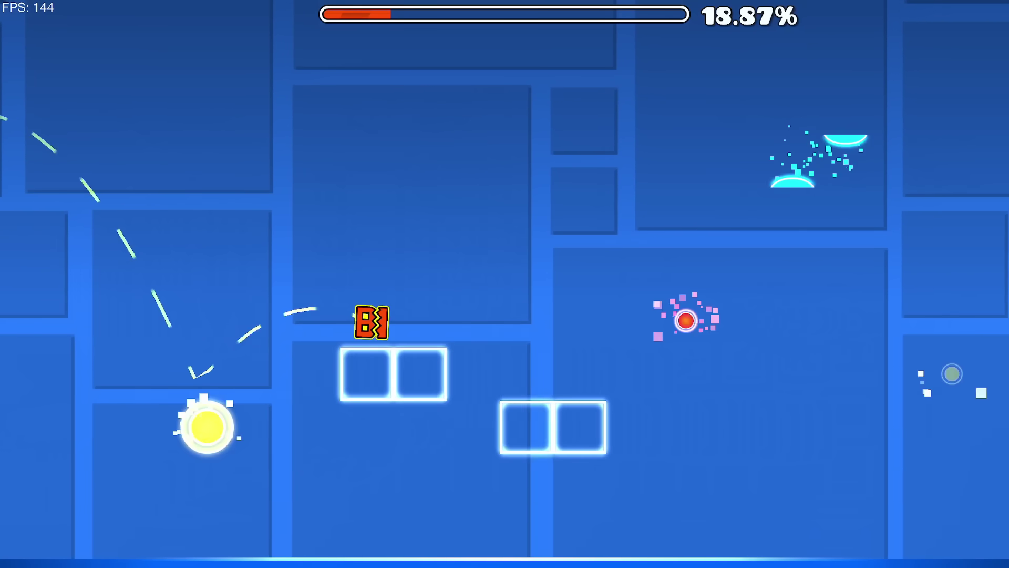
key(space)
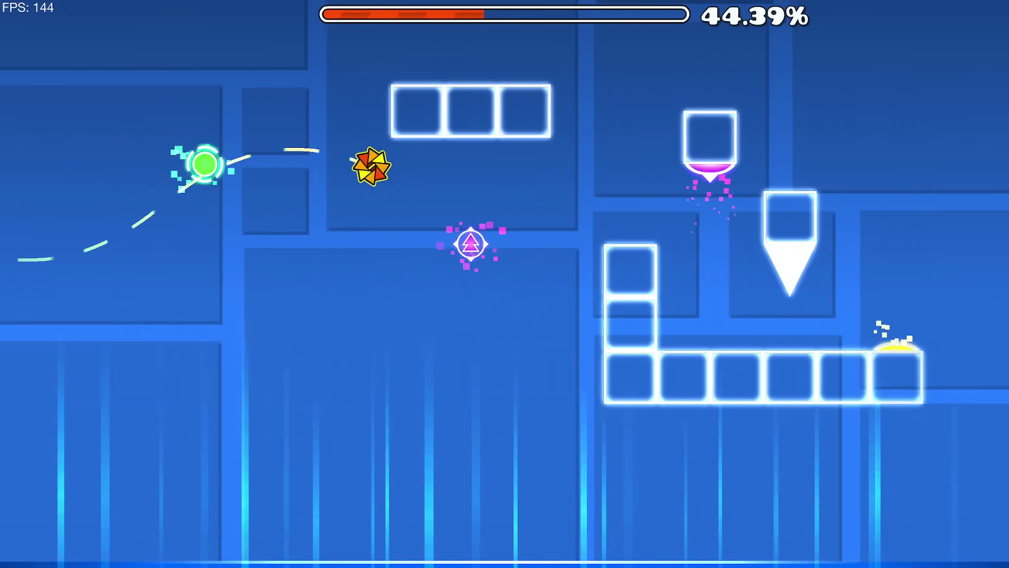
key(space)
key(space)
key(space)
key(space)
key(space)
key(space)
key(space)
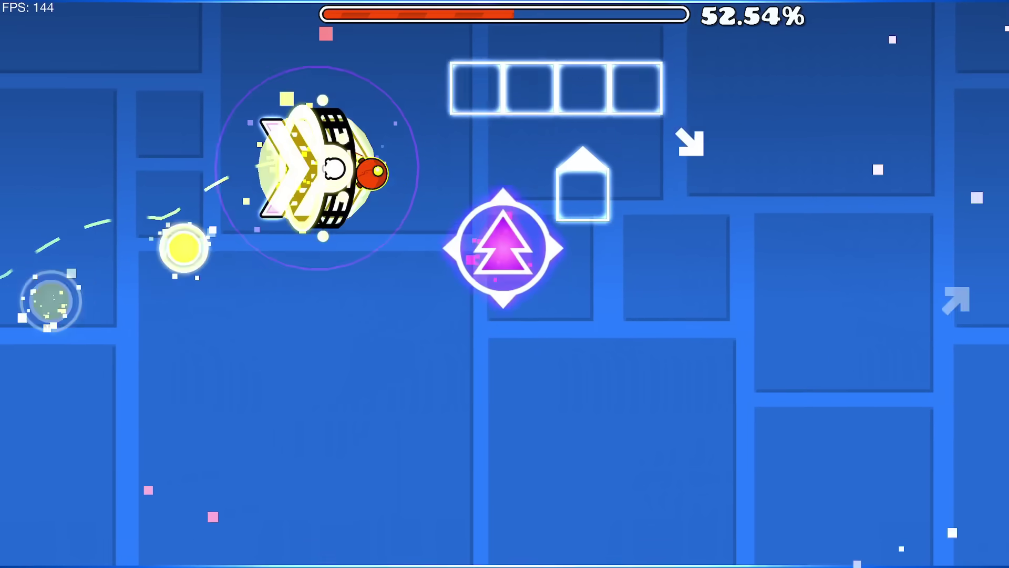
key(space)
key(space)
key(space)
key(space)
key(space)
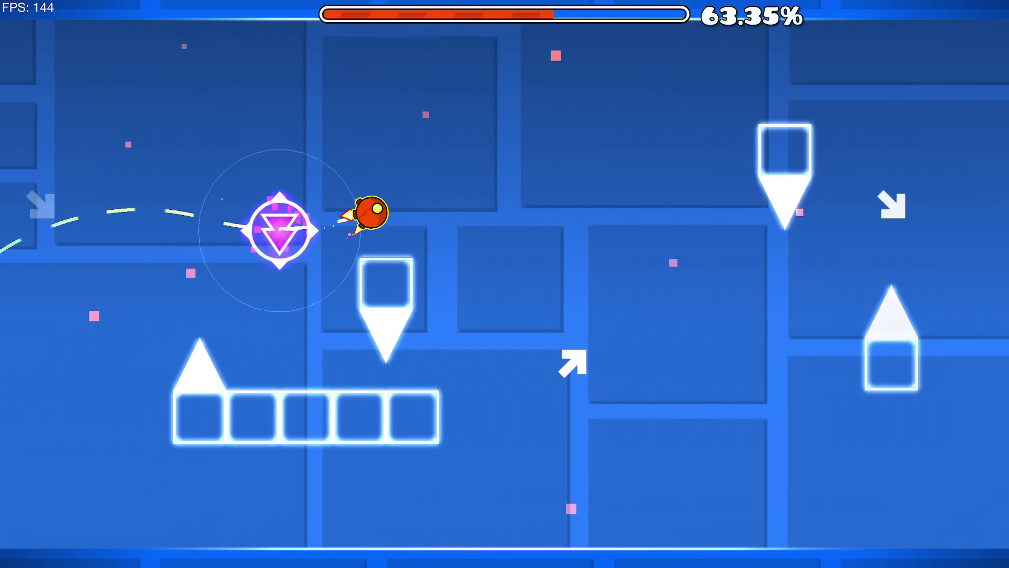
key(Escape)
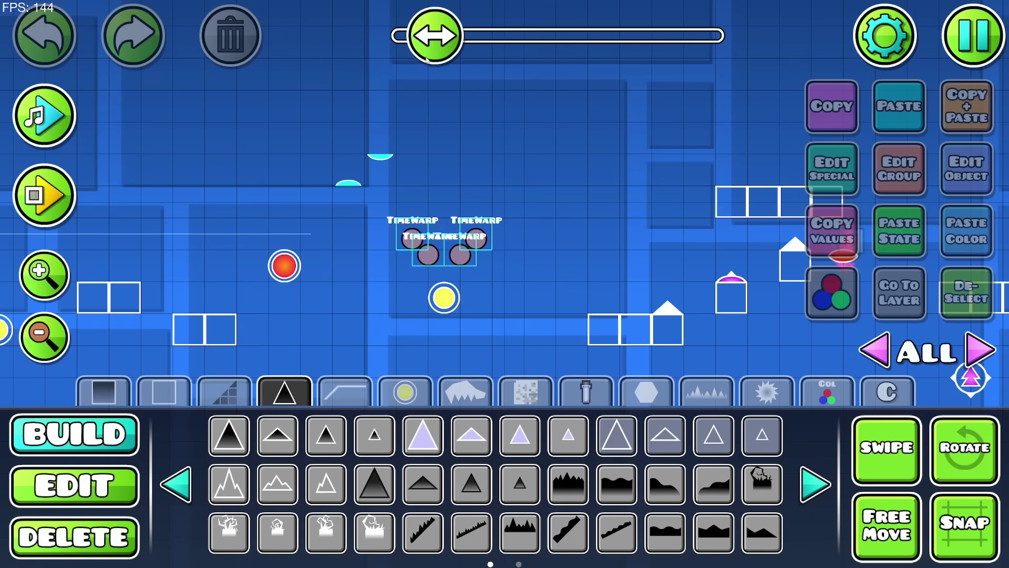
Place a start position ahead of the last two portals and choose its starting game mode.
drag(799, 79, 817, 231)
click(828, 392)
click(228, 436)
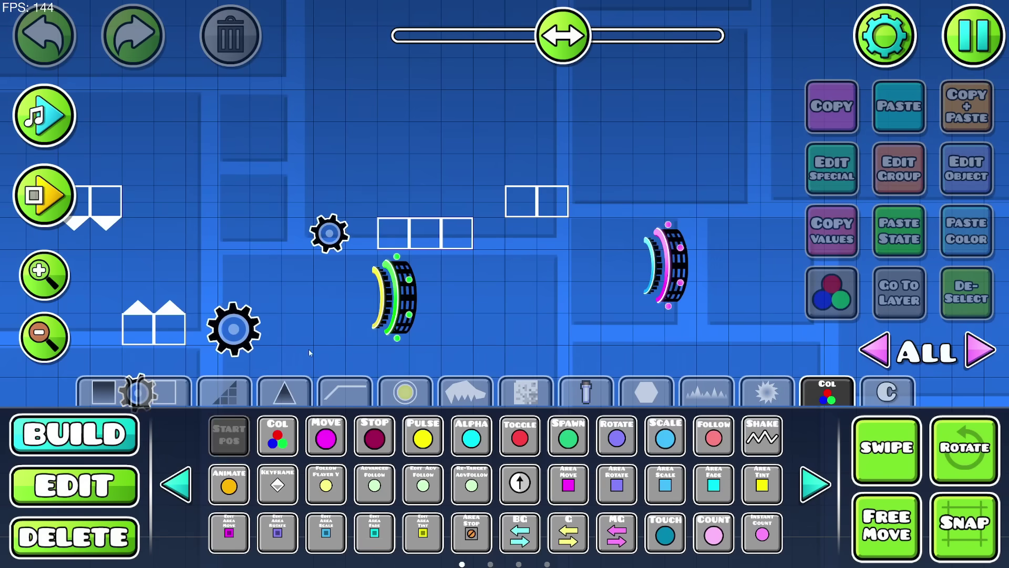
click(176, 384)
click(221, 142)
click(148, 59)
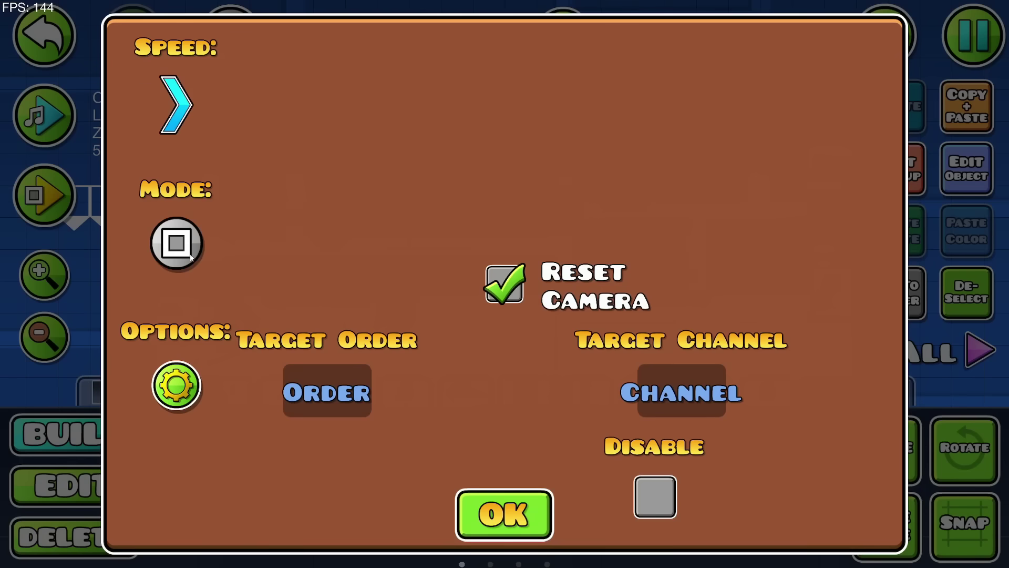
click(175, 244)
click(505, 381)
click(504, 514)
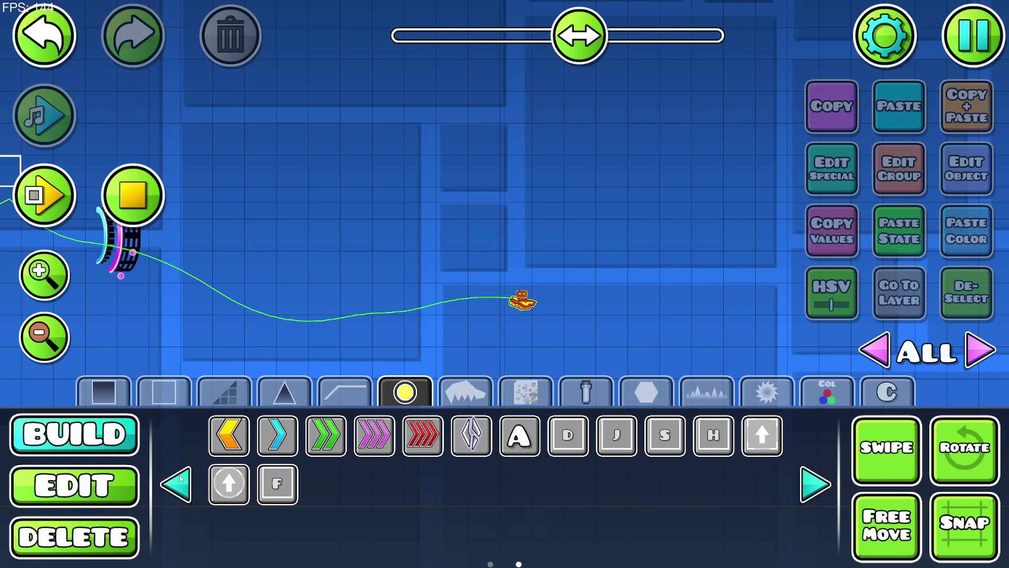
Place a spider orb at the end of the ship's flight path and scale it to 1.40.
click(179, 481)
click(488, 301)
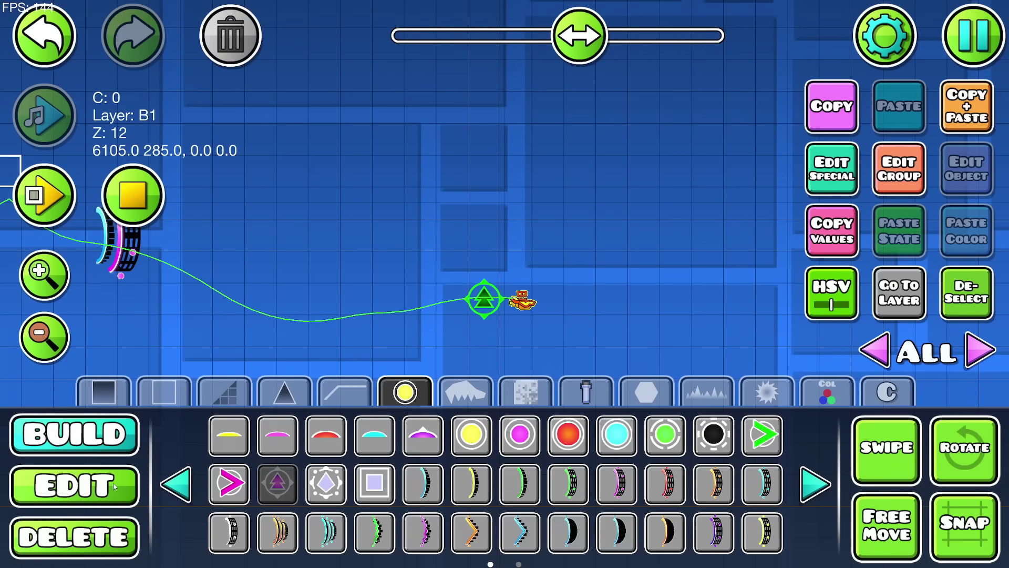
click(74, 485)
click(229, 533)
drag(435, 271, 529, 271)
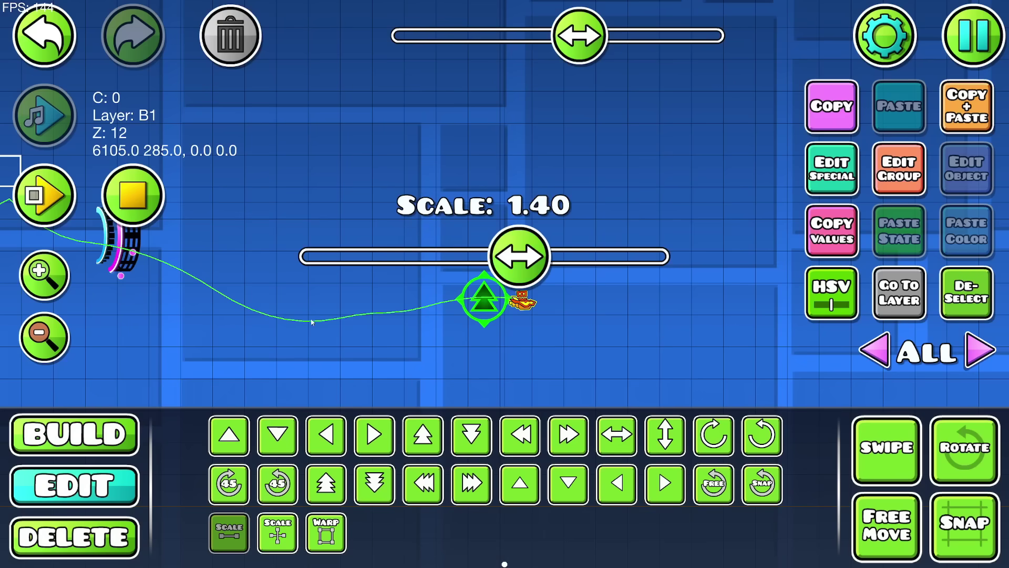
Turn on the EDP option for the pink ship portal and deselect it.
drag(311, 322, 550, 314)
click(359, 231)
click(899, 169)
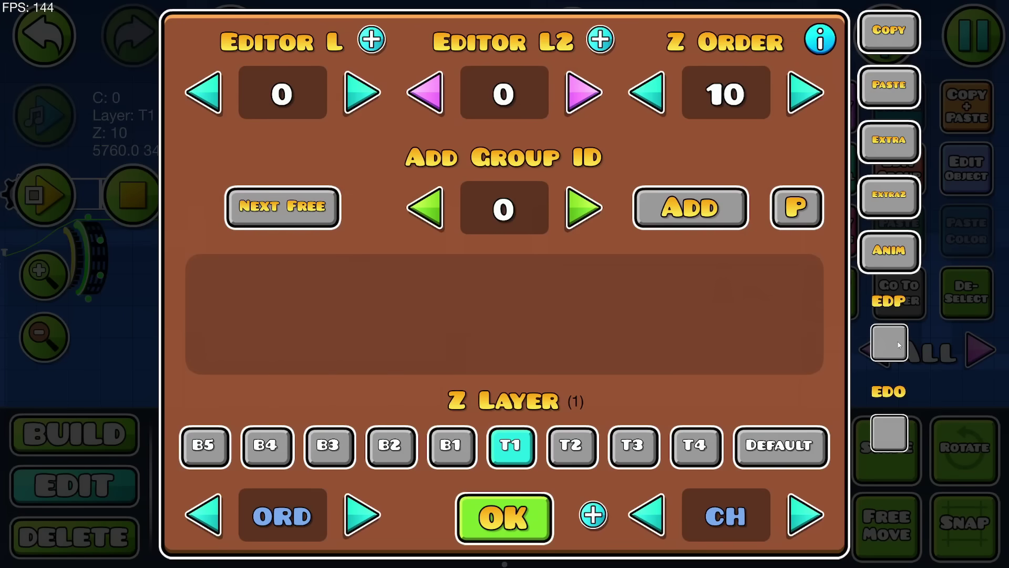
click(897, 345)
click(536, 510)
click(966, 292)
Move the spider orb down by one grid cell.
drag(368, 326, 232, 313)
double_click(47, 337)
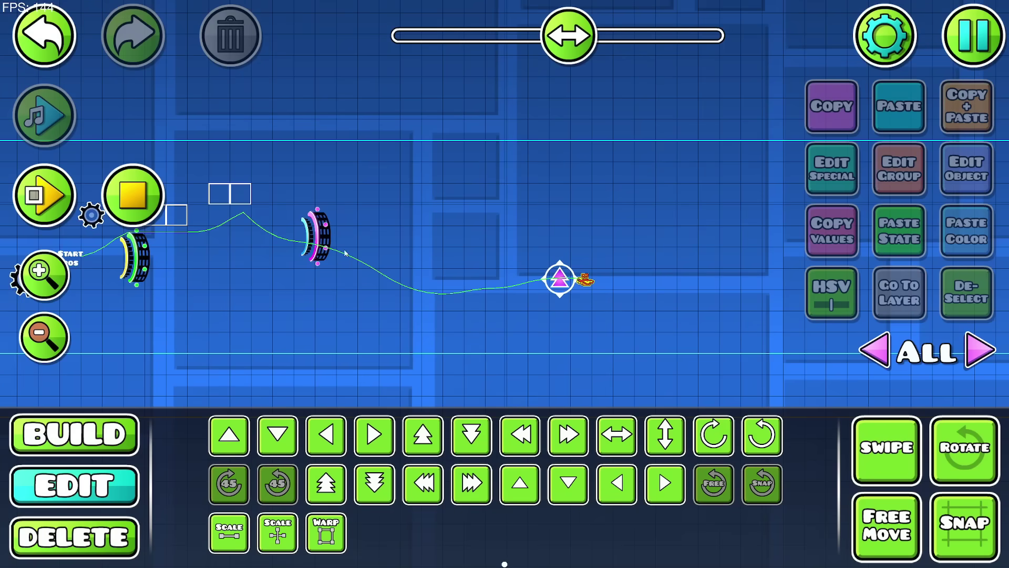
click(562, 278)
key(s)
Place short white spikes below and above the ship's path just before the spider orb.
drag(615, 313, 574, 311)
double_click(46, 274)
click(104, 422)
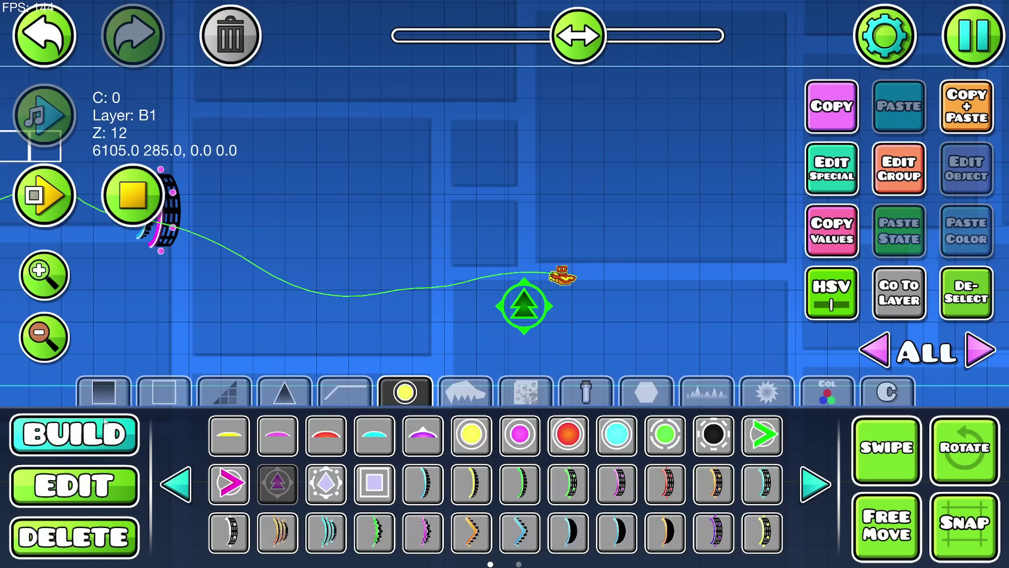
click(302, 398)
click(457, 351)
click(412, 331)
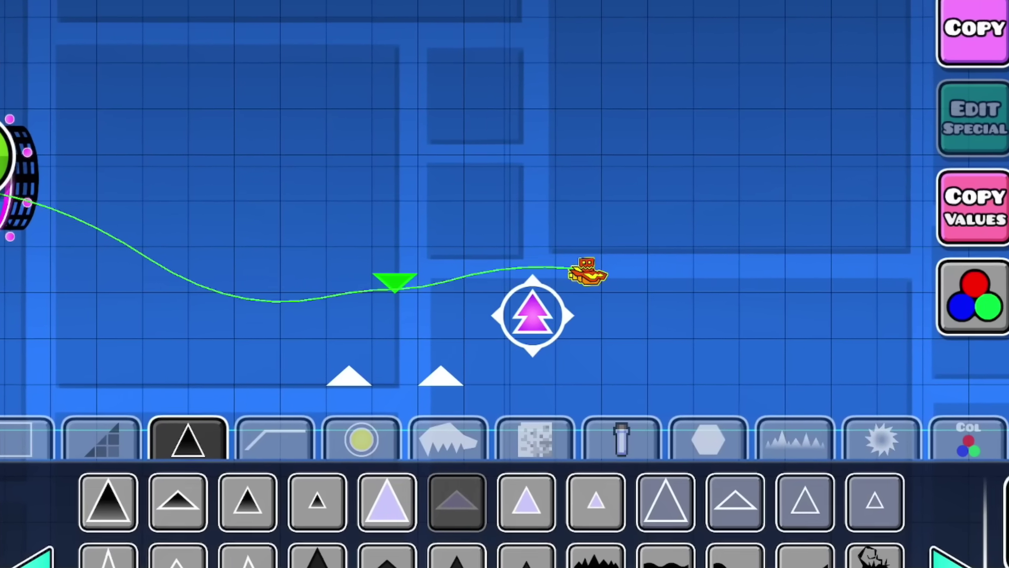
click(5, 550)
drag(403, 276, 401, 257)
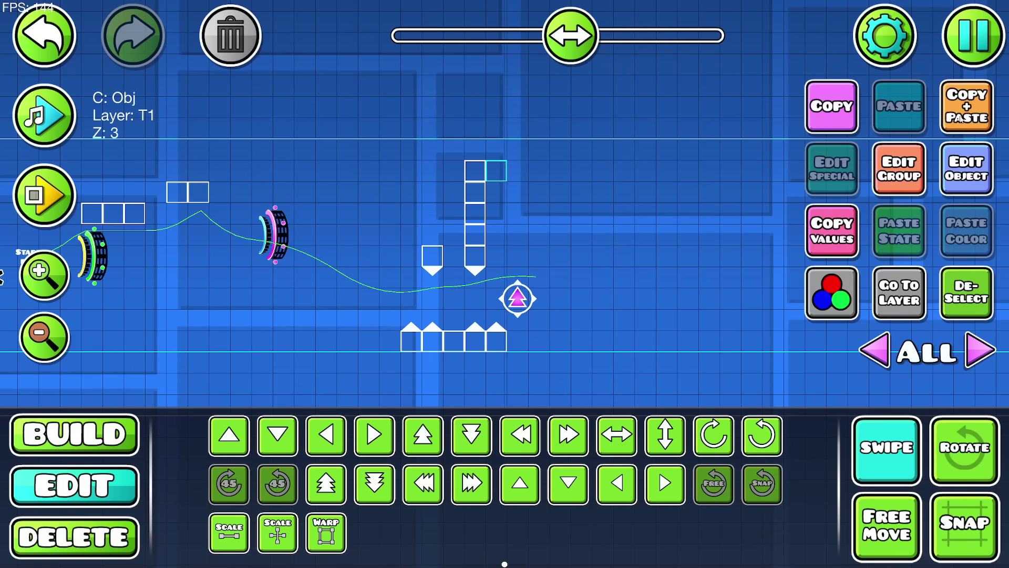
Extend the upper row of outline blocks above the spider orb to ten blocks using duplicates, and turn swipe selection off.
click(961, 119)
click(961, 119)
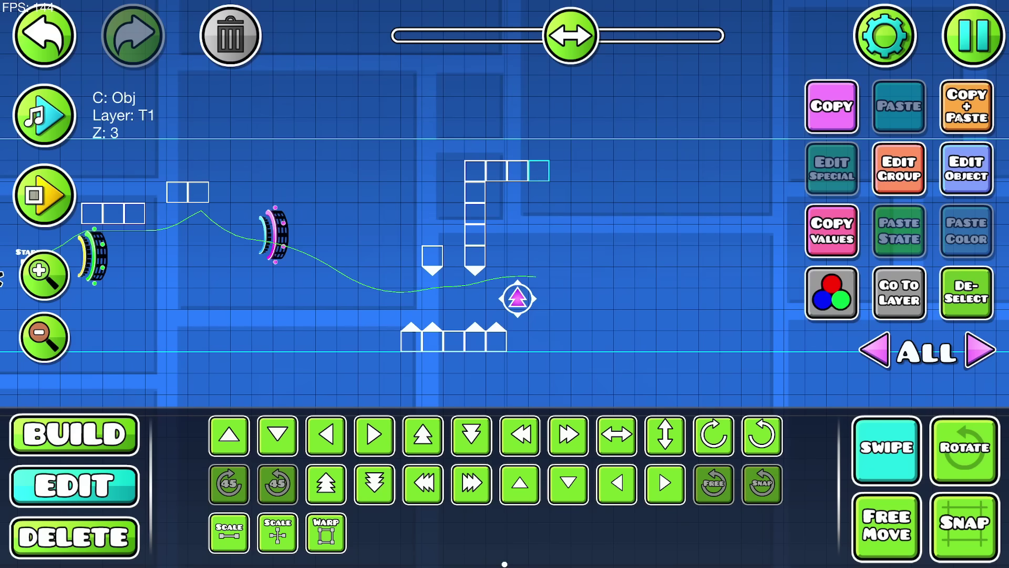
click(961, 119)
key(d)
key(d)
key(d)
click(961, 118)
click(961, 118)
click(965, 293)
click(889, 450)
Place a camera Rotate trigger above the spider orb and switch to editing it.
drag(540, 327, 435, 337)
click(44, 273)
click(73, 433)
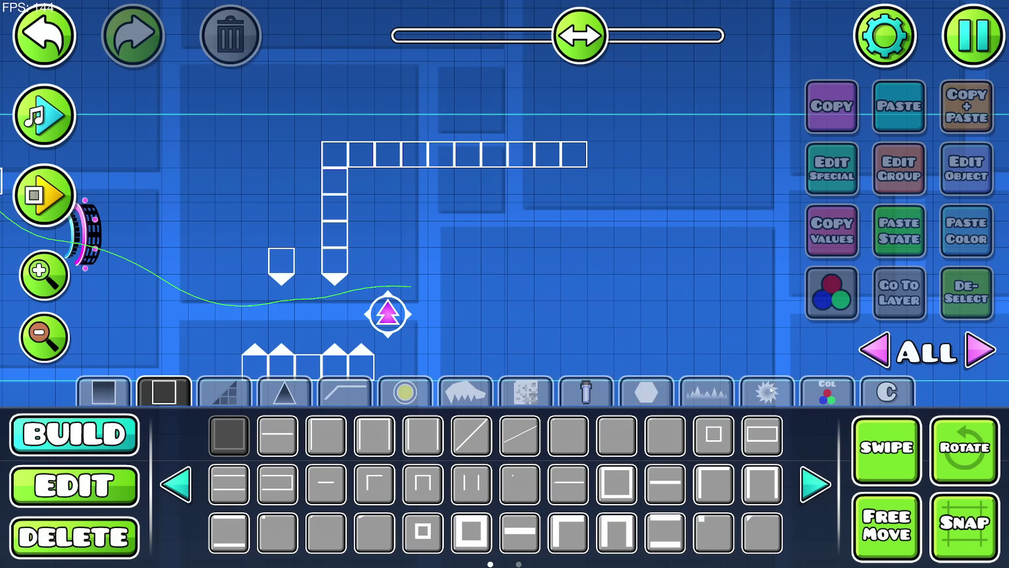
click(827, 393)
click(815, 485)
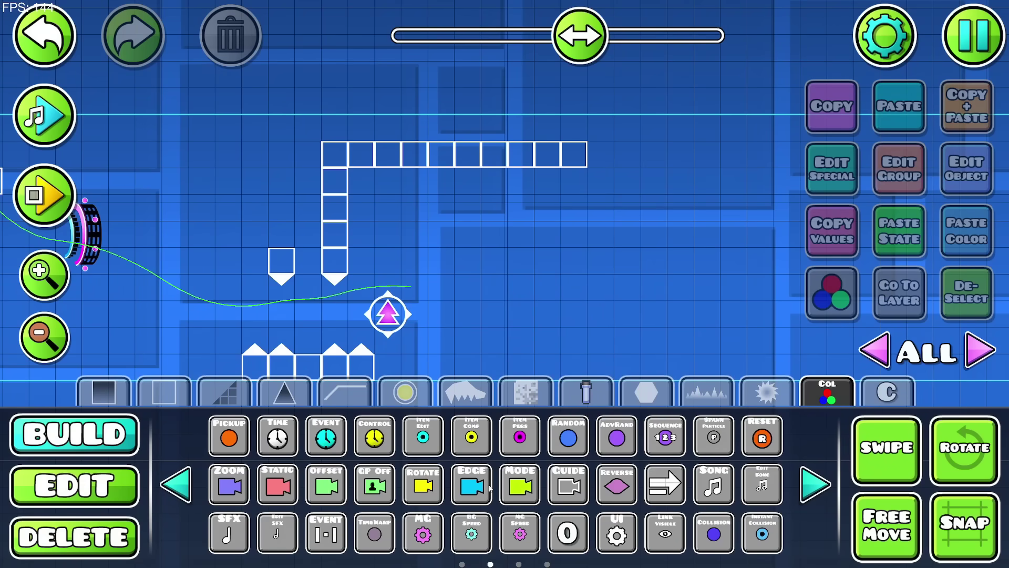
click(399, 240)
key(2)
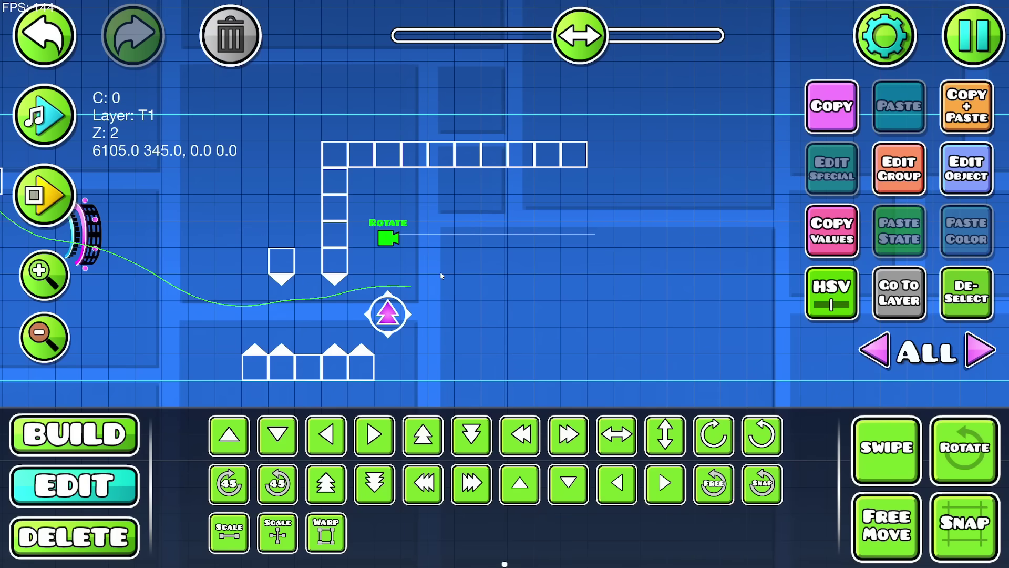
Configure the camera rotation trigger with a move time of 1 and Exponential In Out easing.
click(956, 184)
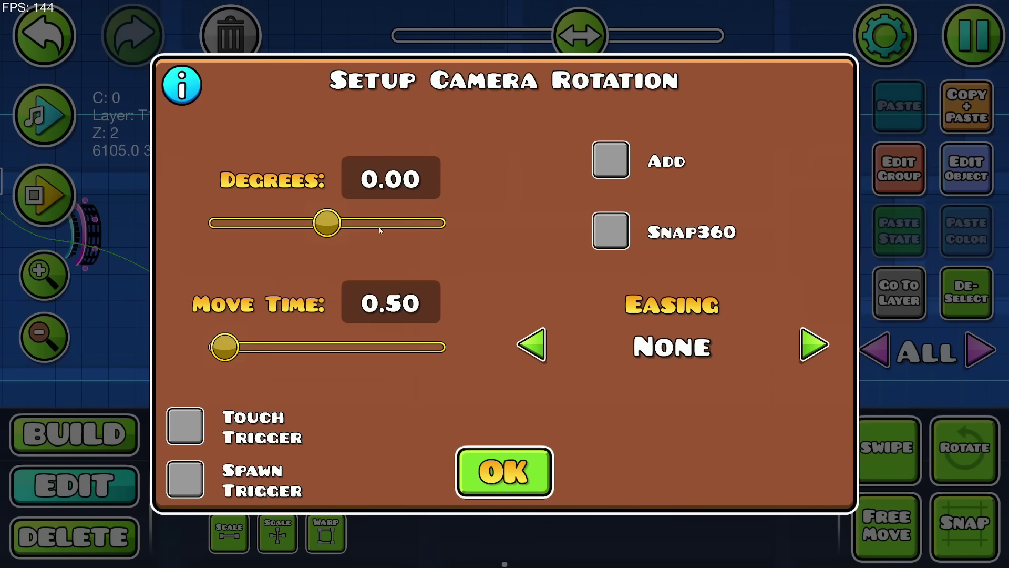
click(815, 344)
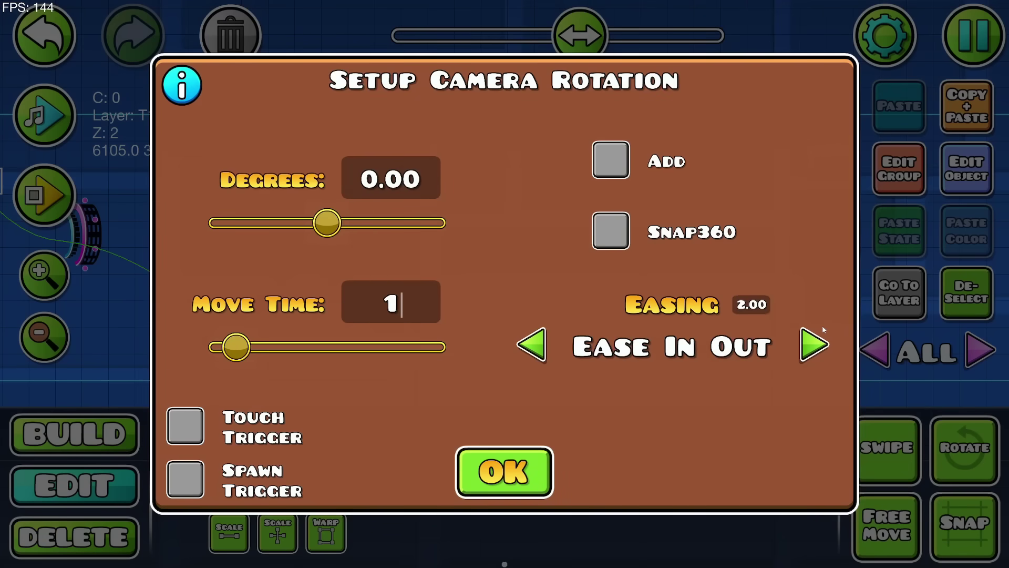
double_click(815, 345)
double_click(815, 345)
double_click(815, 344)
double_click(815, 344)
click(814, 344)
click(504, 472)
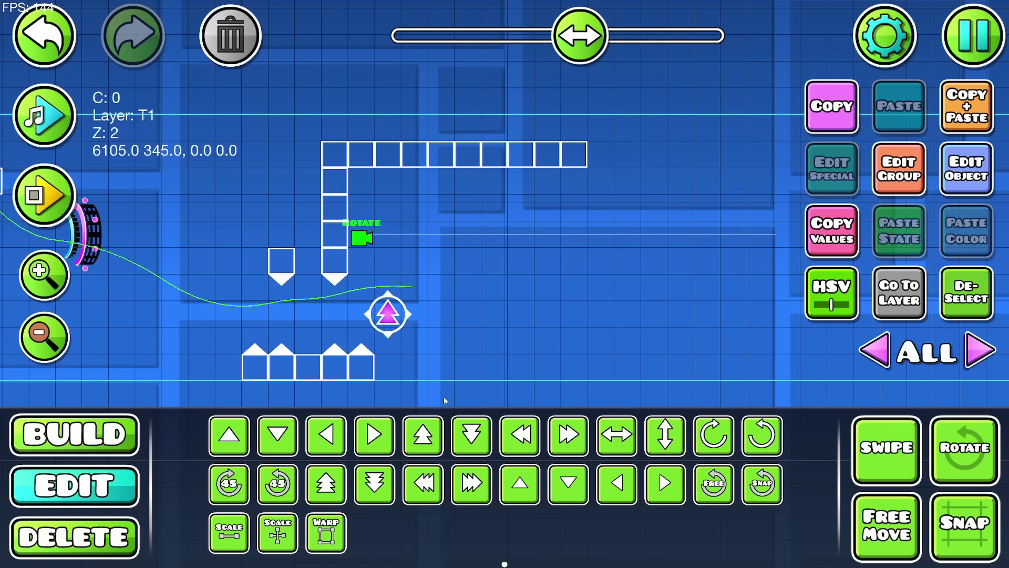
Move the camera rotation trigger six grid cells up and six cells to the left.
key(w)
key(a)
key(a)
key(w)
key(w)
key(a)
key(w)
key(a)
drag(415, 355, 449, 377)
key(a)
key(w)
key(a)
key(w)
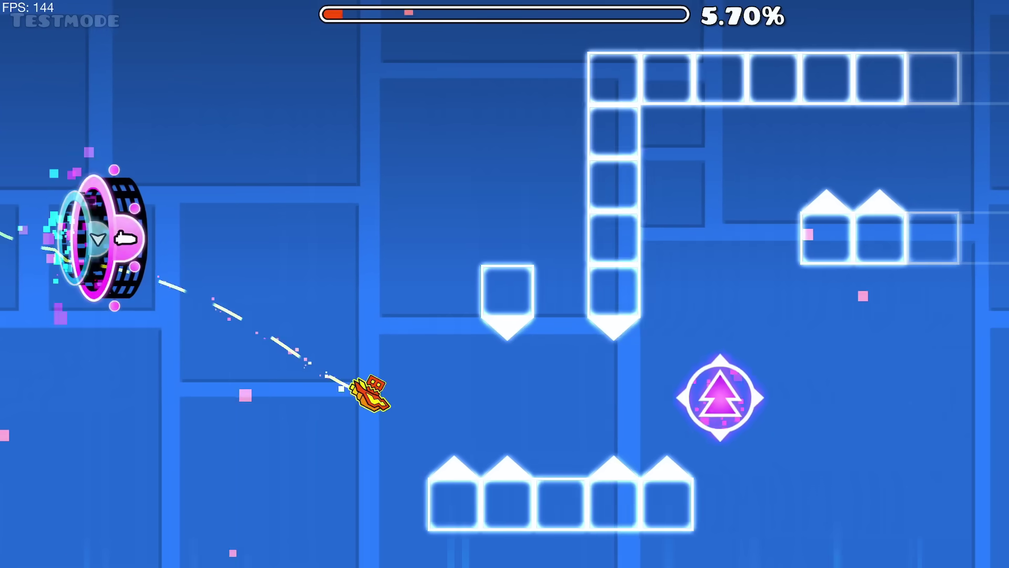
Playtest the new ship and spider orb section from the start position.
click(546, 224)
click(546, 224)
key(Escape)
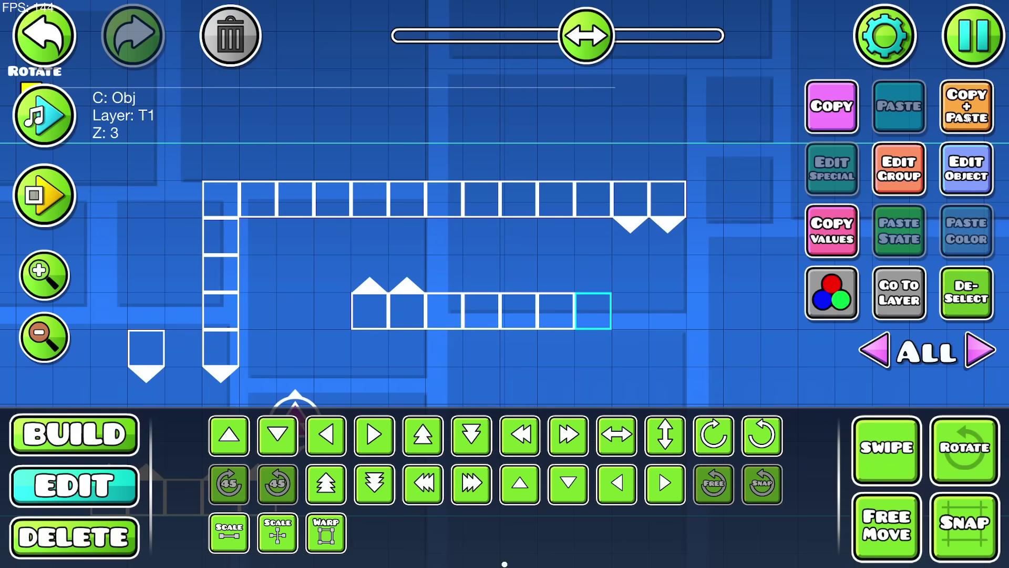
Extend the lower row of outline blocks by three duplicates so it ends one block past the upper row.
click(967, 116)
click(967, 117)
click(967, 117)
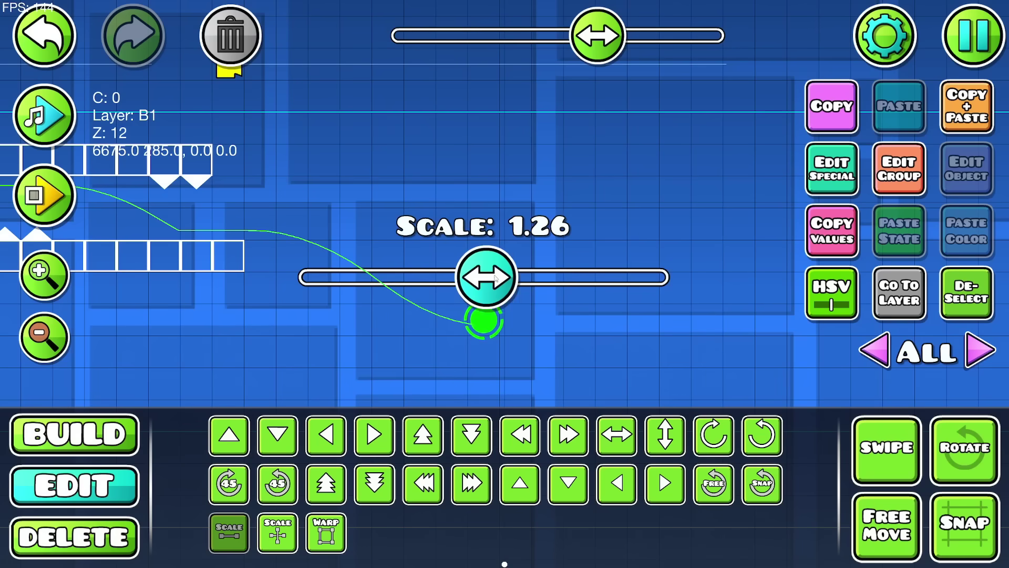
Scale the green orb at the end of the path to 1.50 and deselect it.
drag(494, 276, 548, 278)
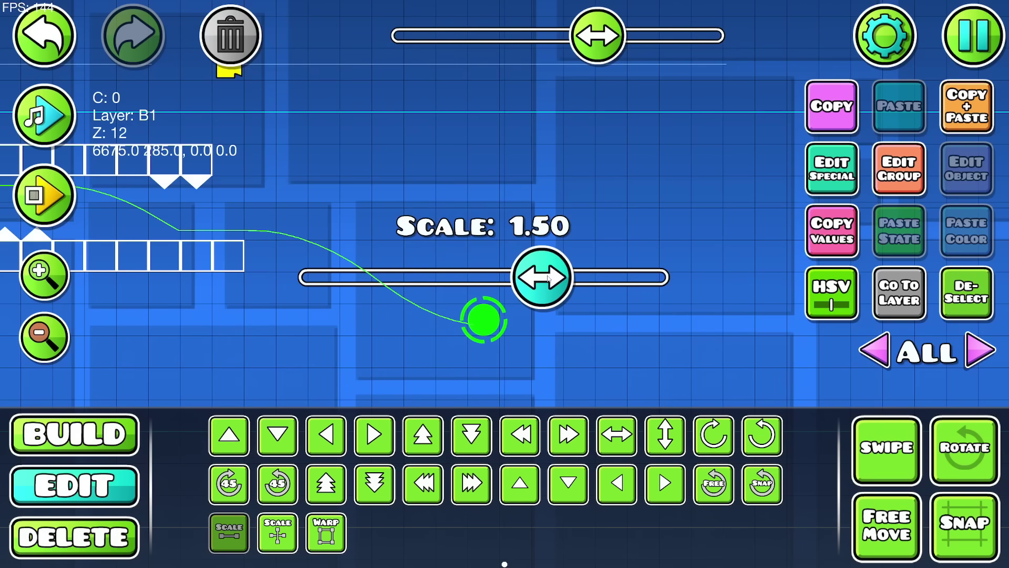
click(954, 300)
Rotate the short spike above the green orb in both directions and turn it back to point down.
drag(618, 325, 583, 297)
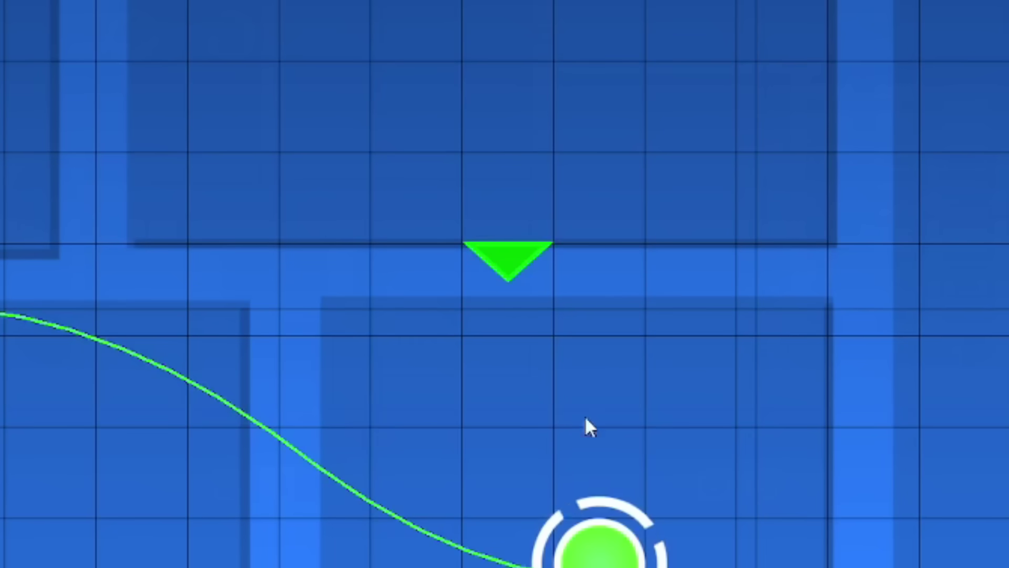
drag(420, 227, 416, 243)
key(q)
key(q)
key(q)
key(q)
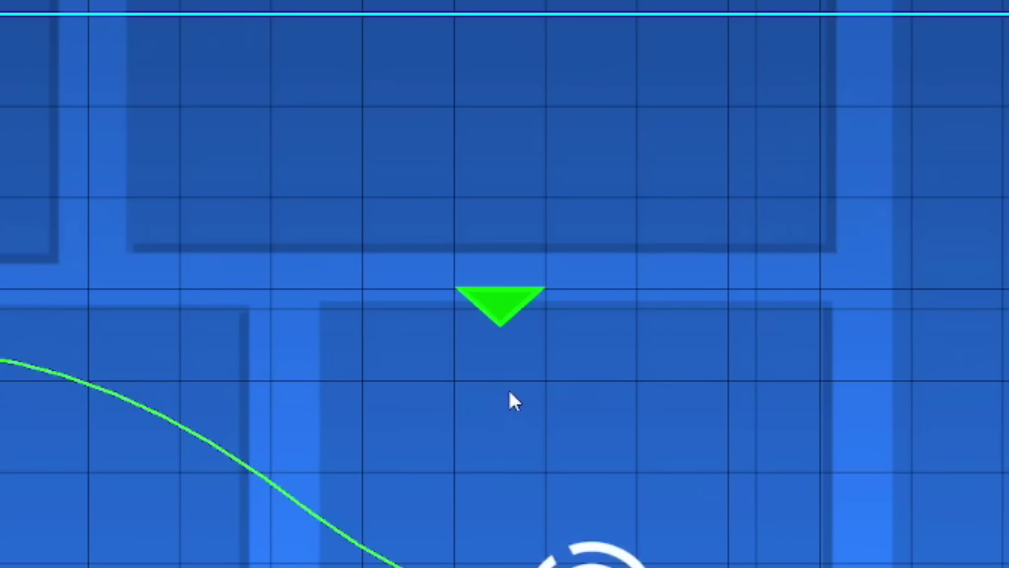
key(q)
key(q)
key(e)
key(e)
key(e)
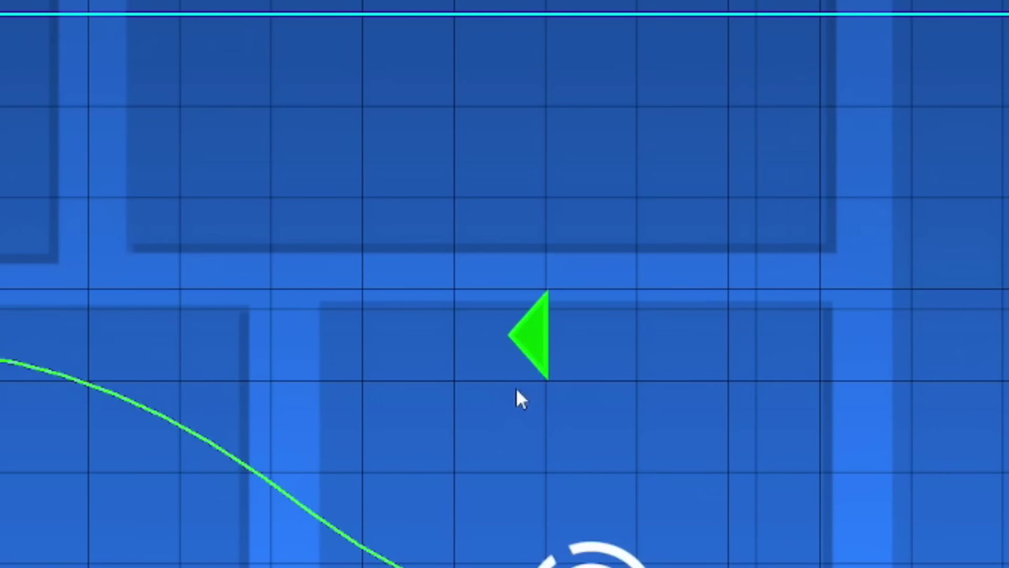
key(q)
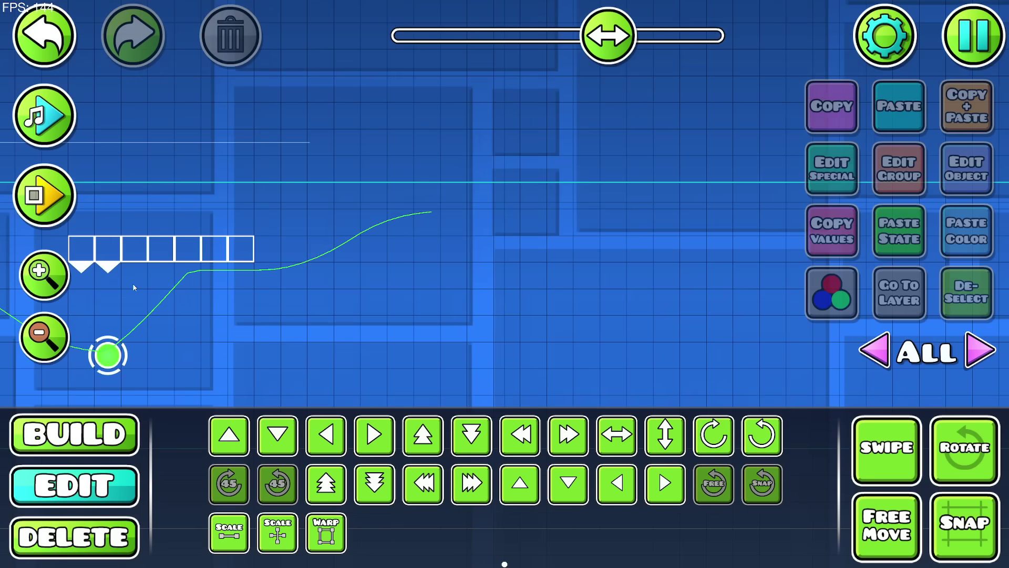
Set the second camera rotation trigger, located before the green orb, to 0 degrees.
scroll(473, 210, left, 10)
click(248, 153)
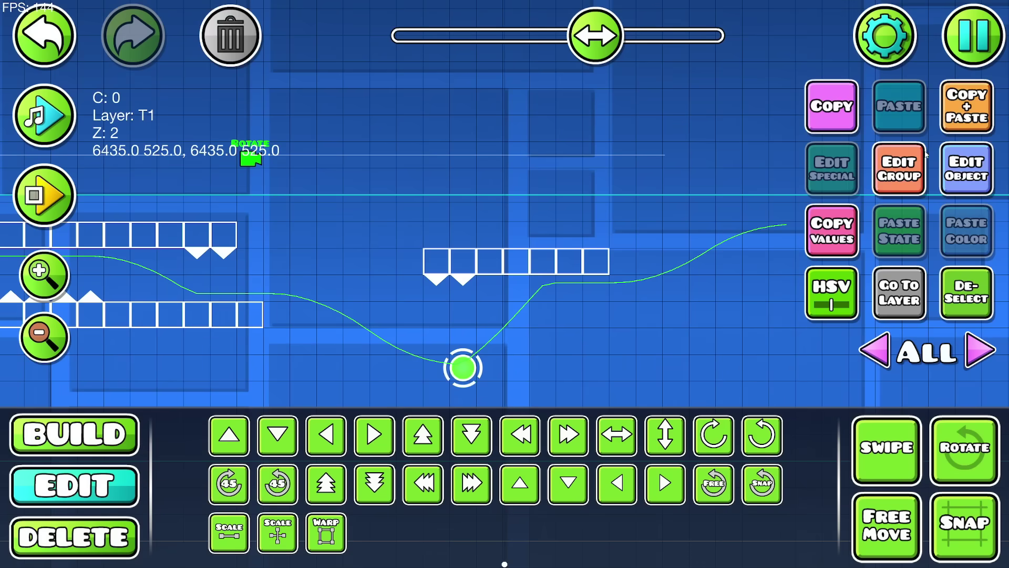
click(967, 168)
key(BackSpace)
key(BackSpace)
key(BackSpace)
key(BackSpace)
key(BackSpace)
key(BackSpace)
text(0)
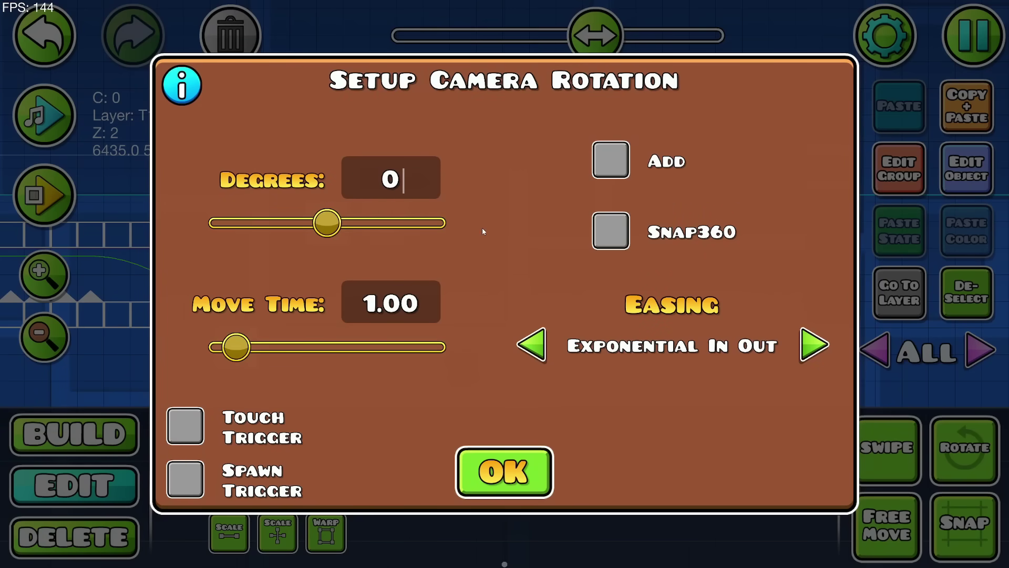
click(504, 472)
Playtest the green orb section and review the settings of both camera rotation triggers.
click(61, 210)
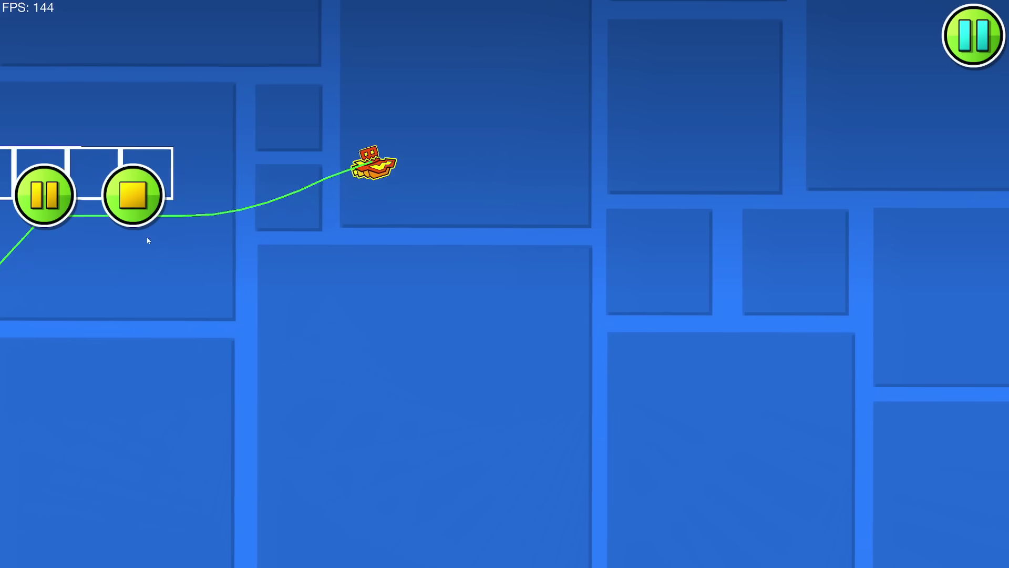
click(132, 206)
scroll(117, 230, down, 2)
drag(209, 297, 383, 290)
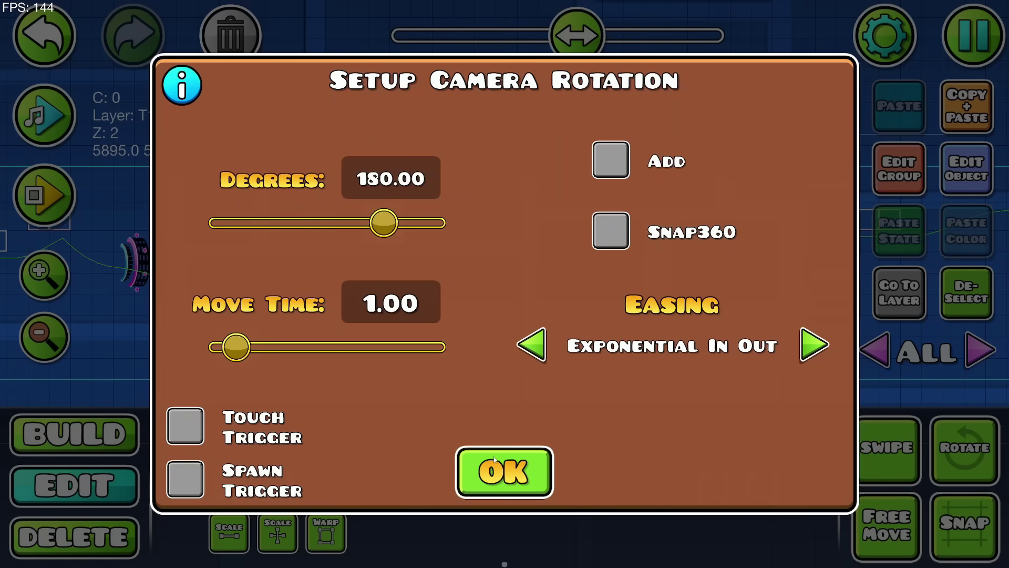
click(495, 459)
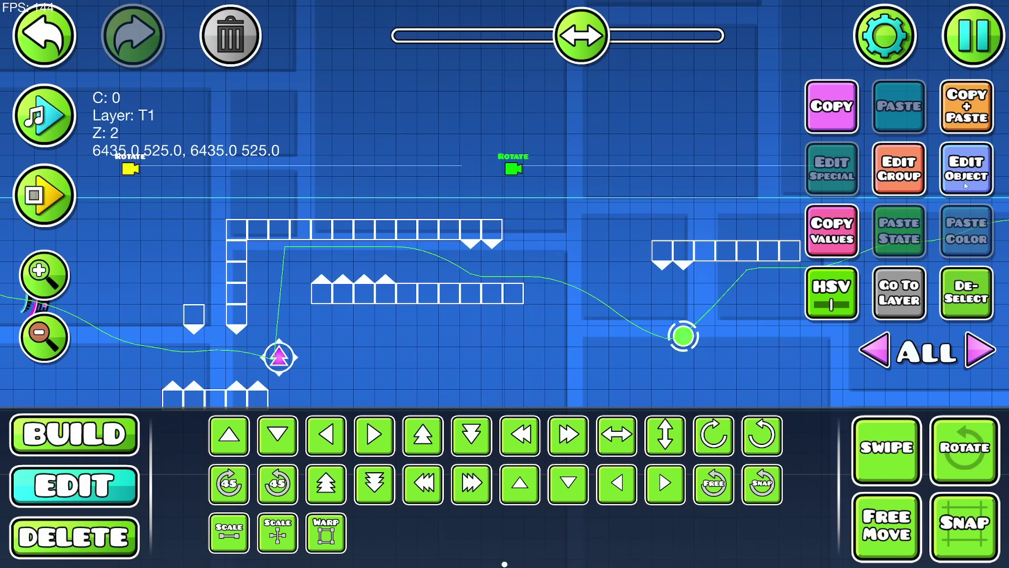
click(966, 183)
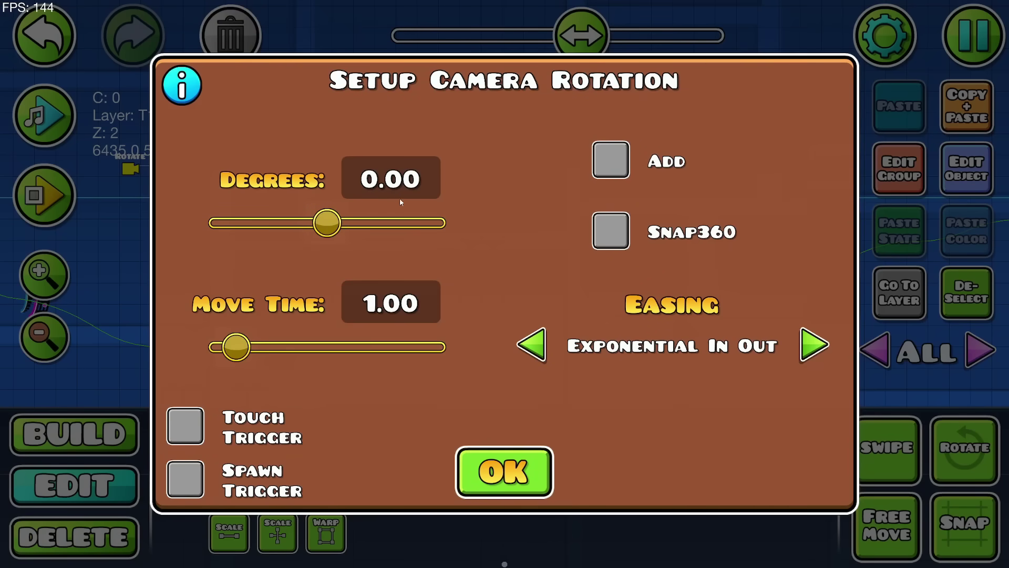
click(508, 466)
click(966, 169)
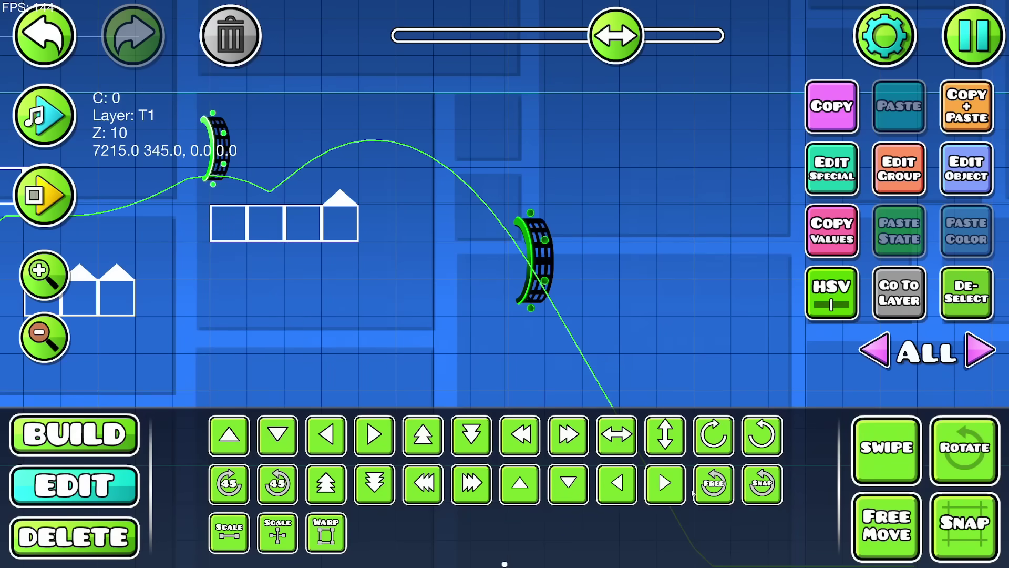
Rotate the ship portal beyond the spiked block row freely clockwise so it faces the player's falling path.
click(711, 477)
drag(635, 270, 578, 381)
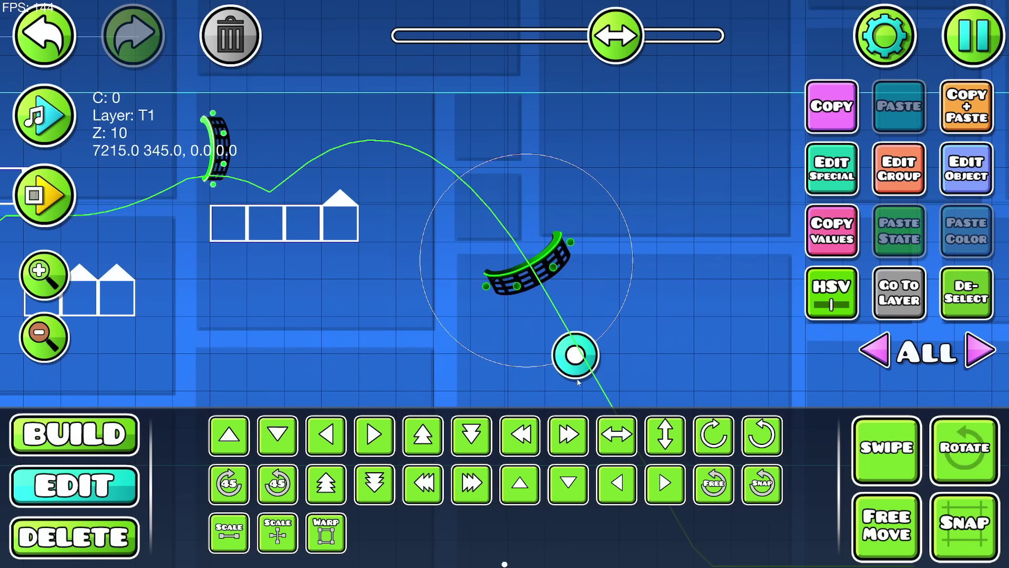
Place a Zoom trigger above the green cube portal.
click(101, 441)
scroll(315, 368, down, 2)
click(828, 393)
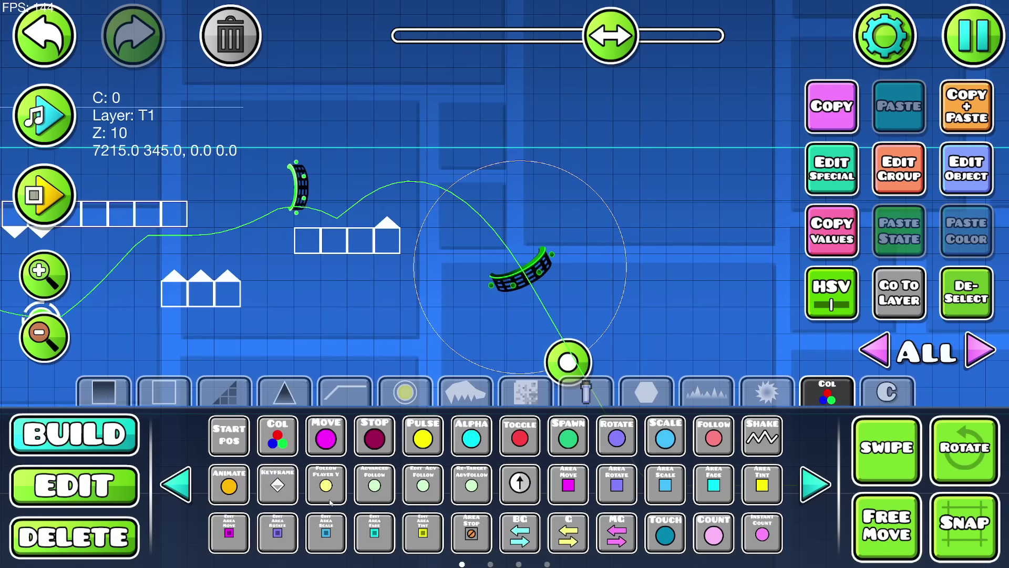
click(815, 485)
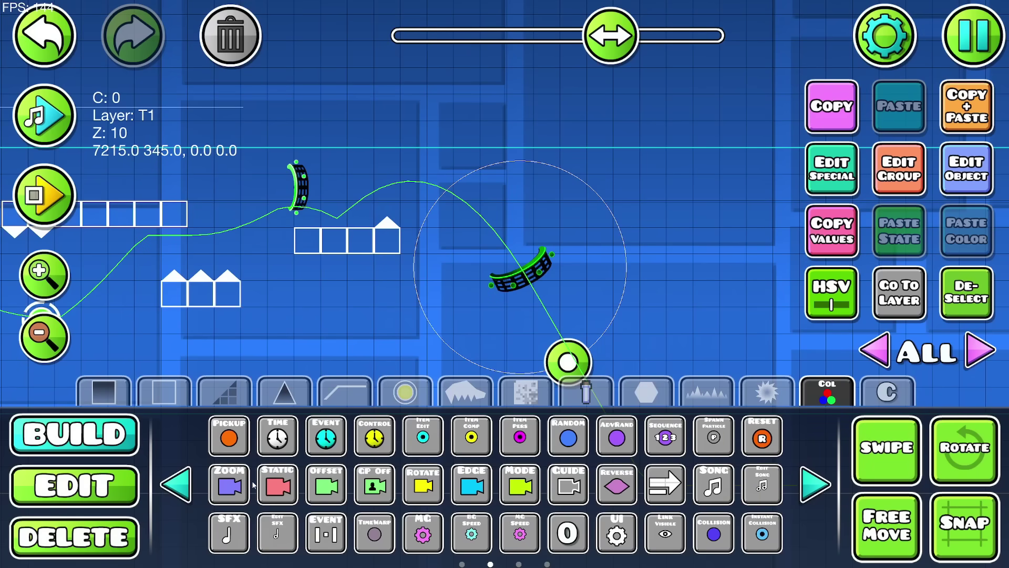
drag(338, 252, 358, 316)
click(293, 157)
Set the new Zoom trigger to a zoom of 1.5 with Ease In Out easing and clear its time for a new value.
click(966, 169)
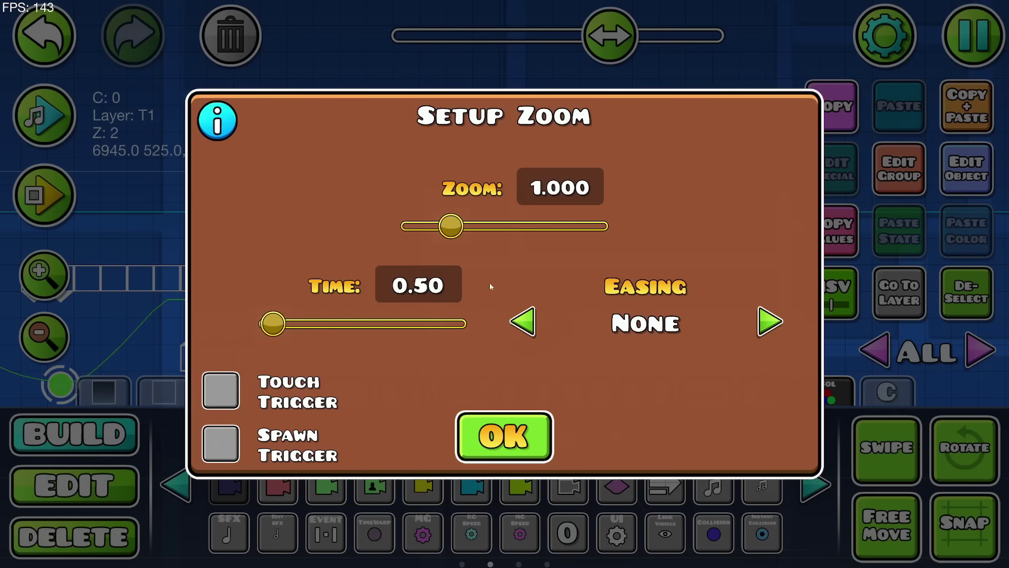
click(771, 331)
key(BackSpace)
key(BackSpace)
key(BackSpace)
key(BackSpace)
key(BackSpace)
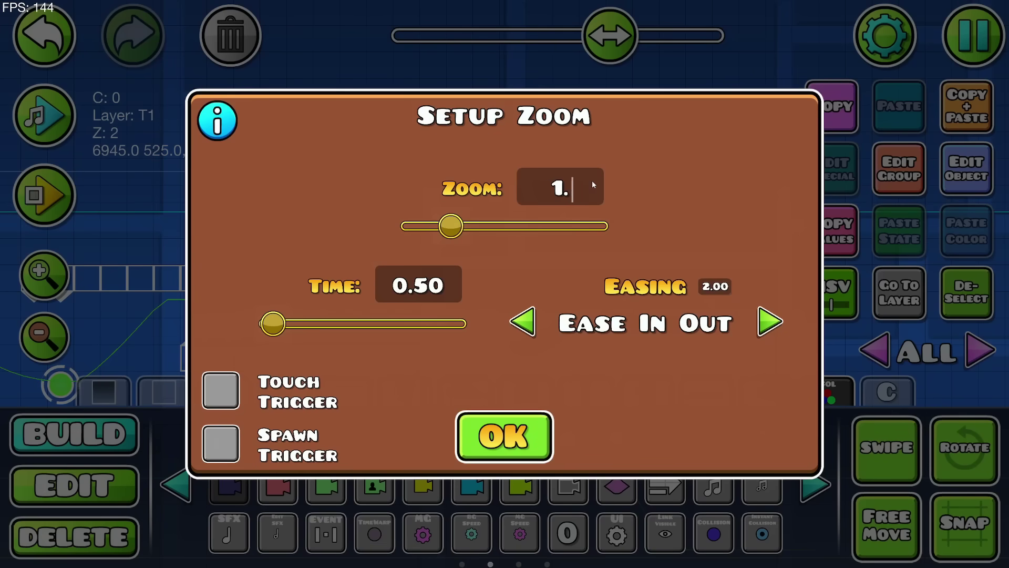
text(1.5)
click(443, 286)
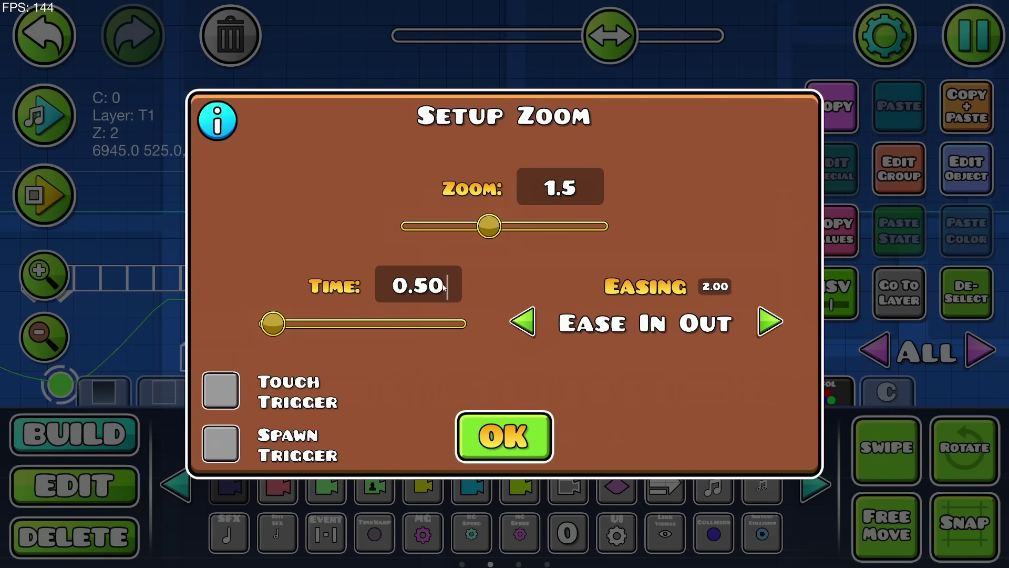
key(BackSpace)
key(BackSpace)
key(BackSpace)
key(BackSpace)
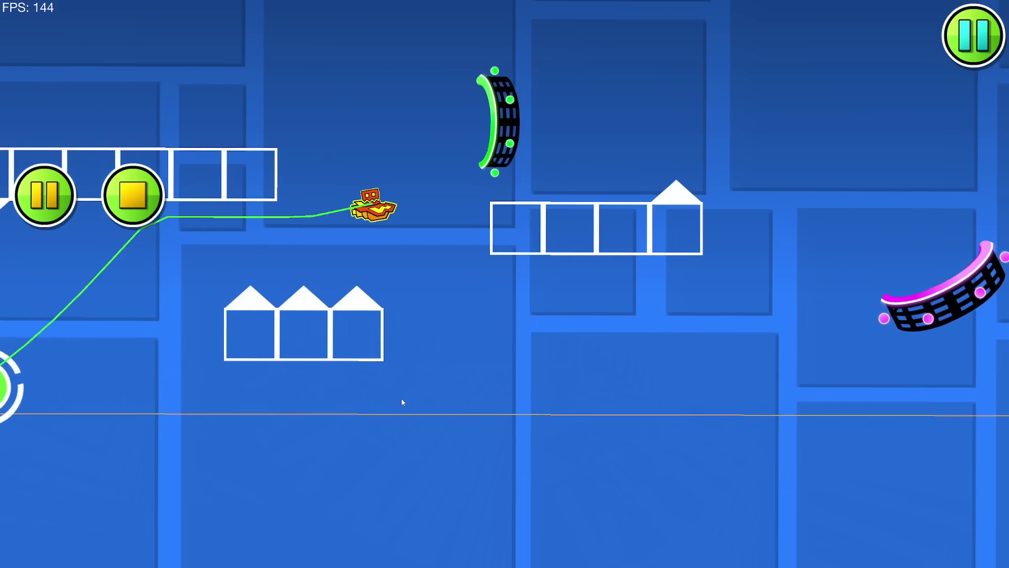
Playtest the passage through the cube portal and the rotated ship portal.
click(402, 398)
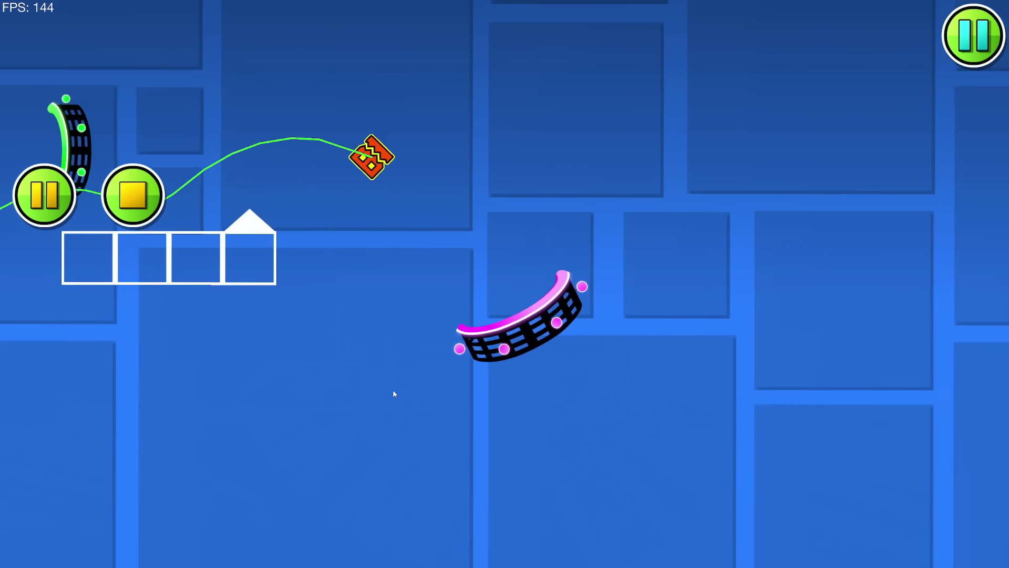
click(395, 395)
key(space)
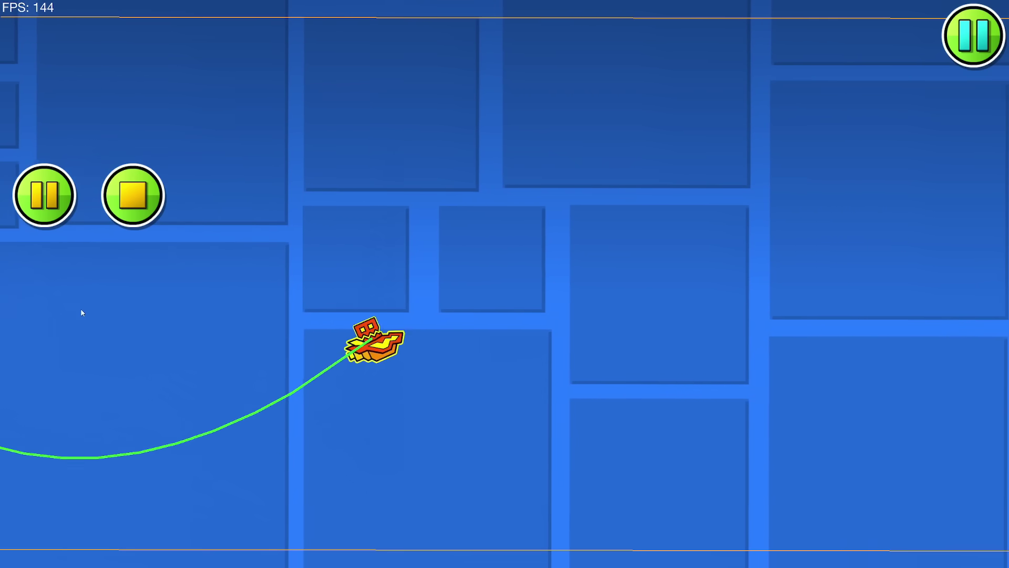
click(132, 202)
Play the song to find the cue, and place a dual portal and cube portal there between rows of three outline blocks.
click(51, 327)
click(52, 124)
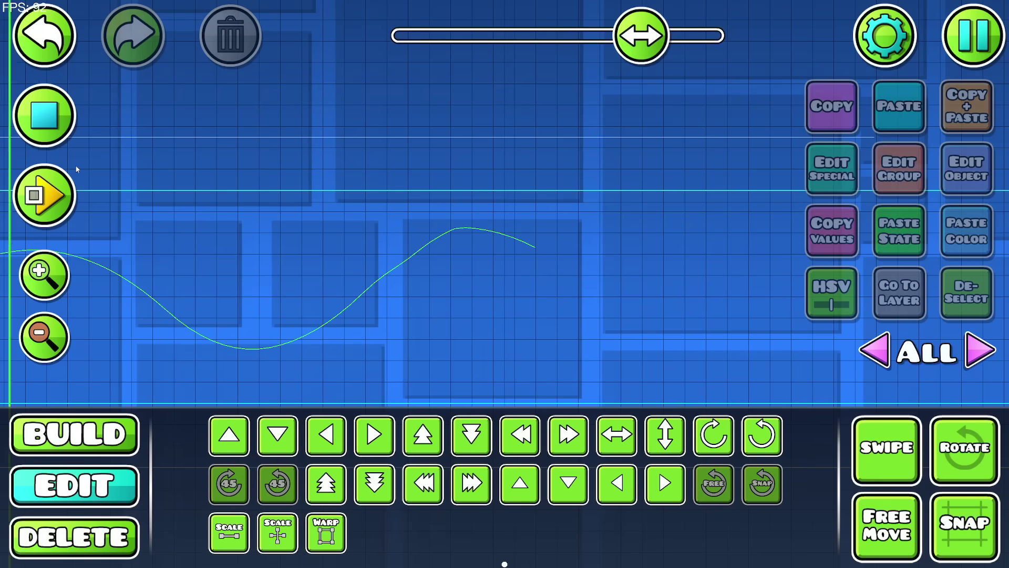
click(48, 277)
click(51, 120)
click(109, 443)
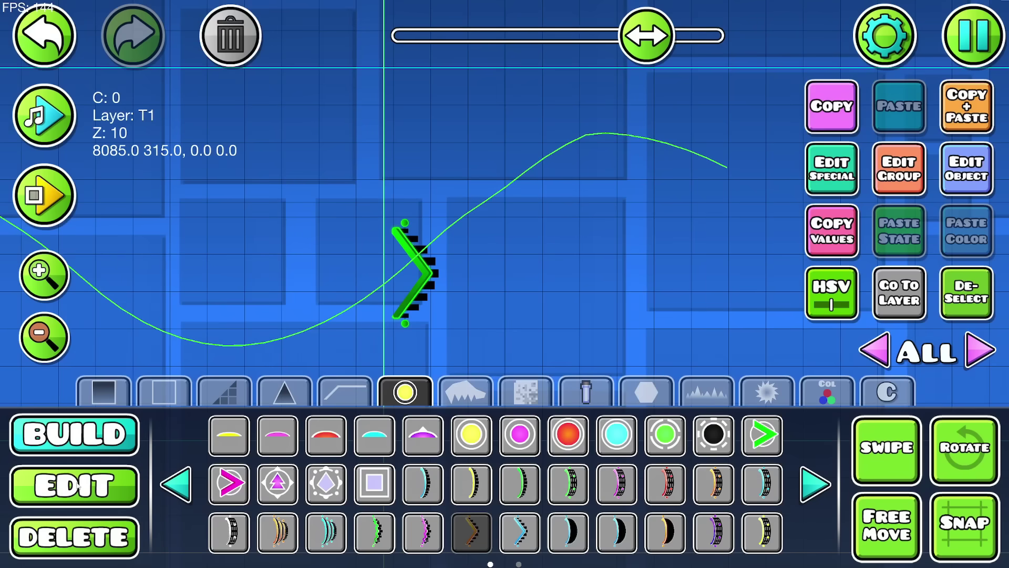
click(569, 483)
click(438, 288)
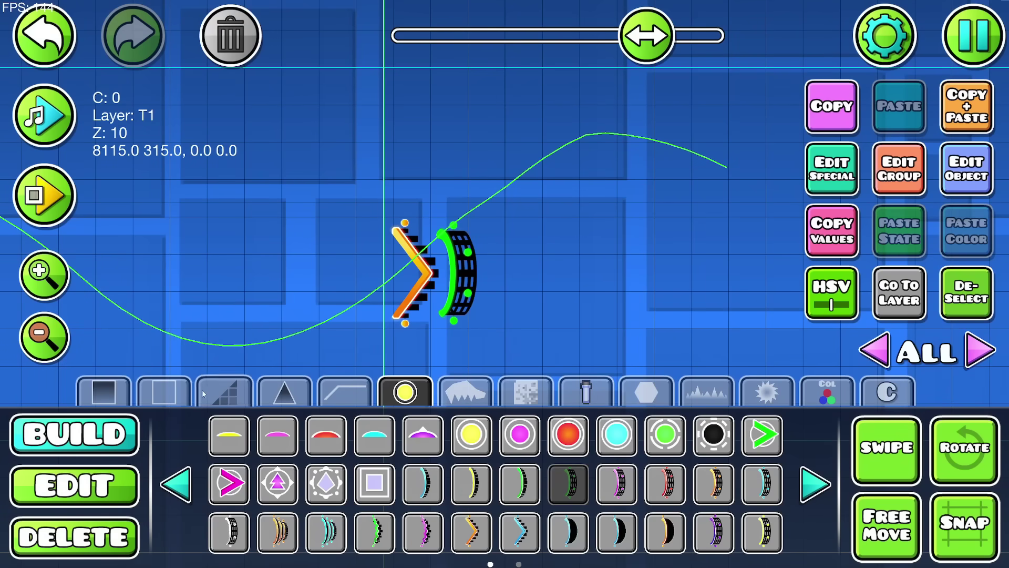
click(163, 391)
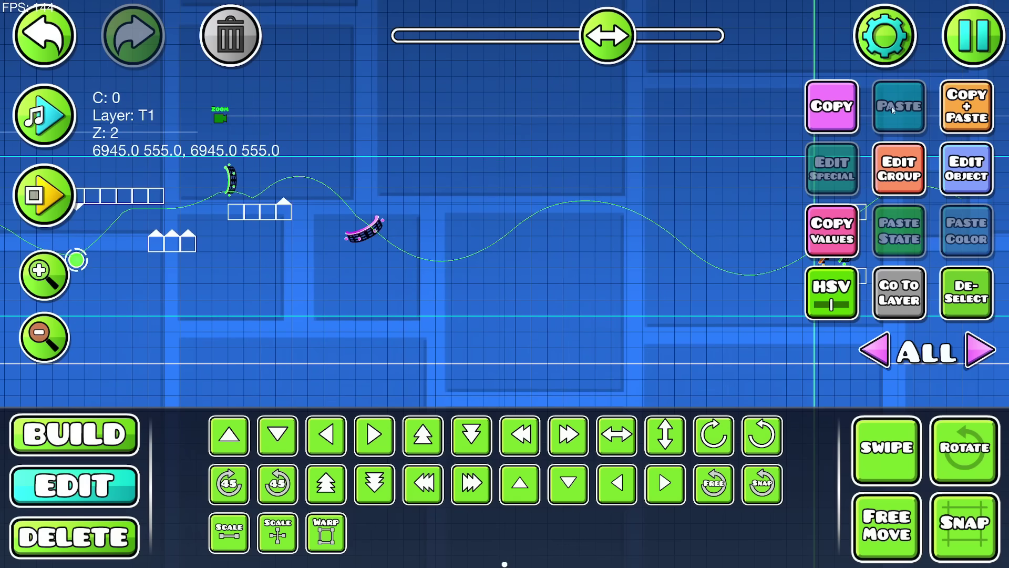
Copy the Zoom trigger to just before the dual portal and edit its zoom value, with a time of .25.
scroll(316, 302, up, 3)
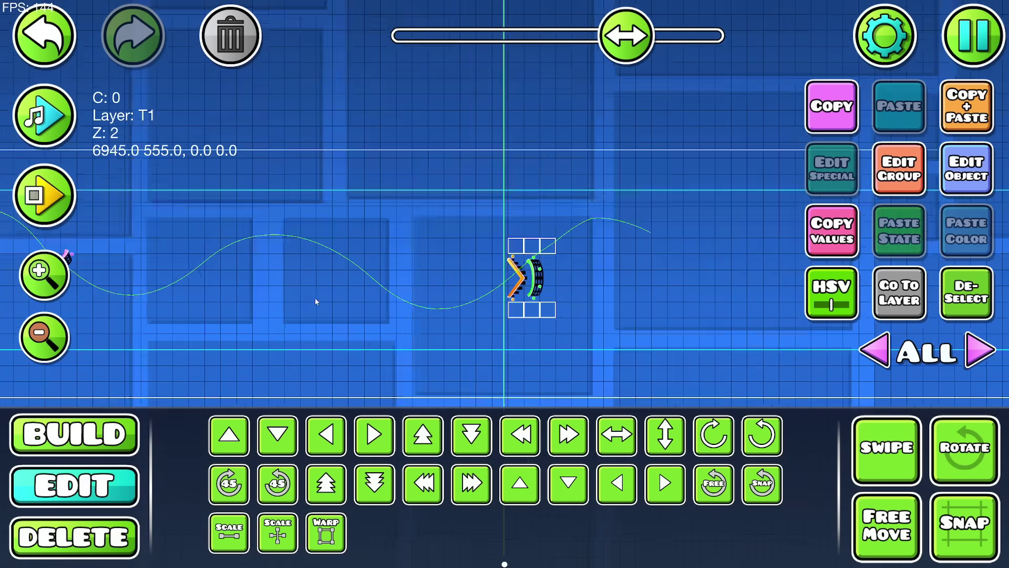
drag(316, 301, 301, 309)
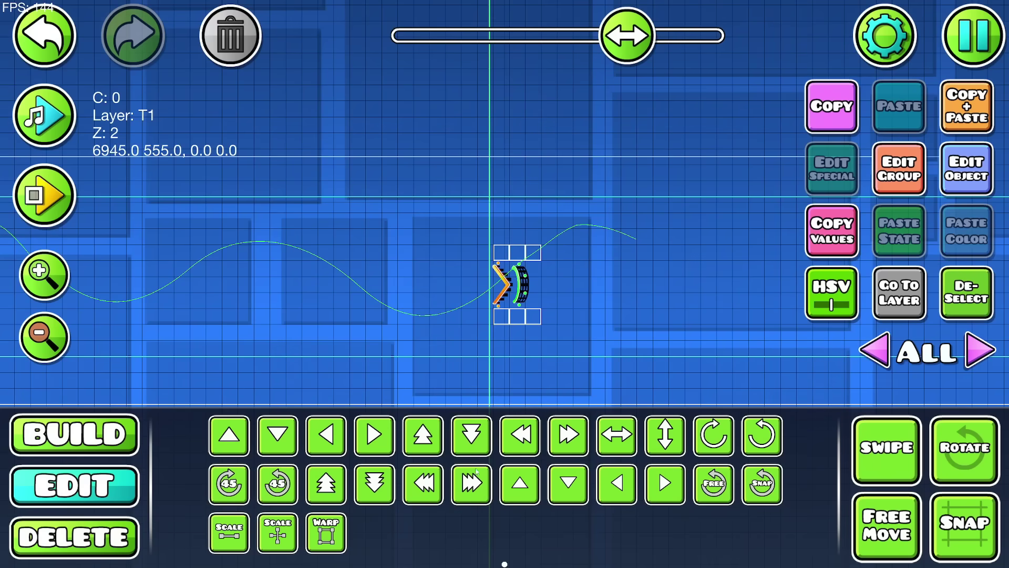
click(962, 178)
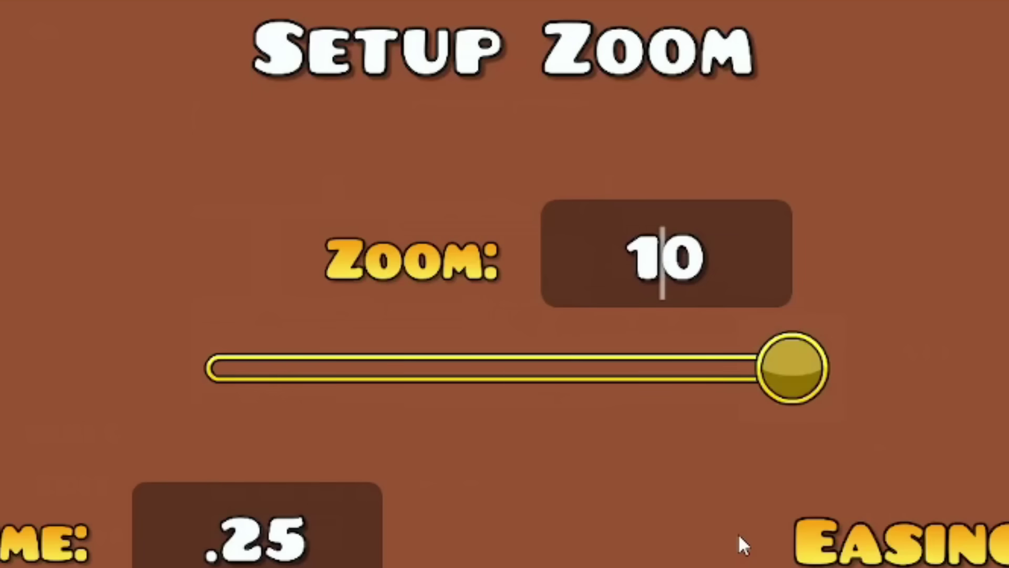
key(BackSpace)
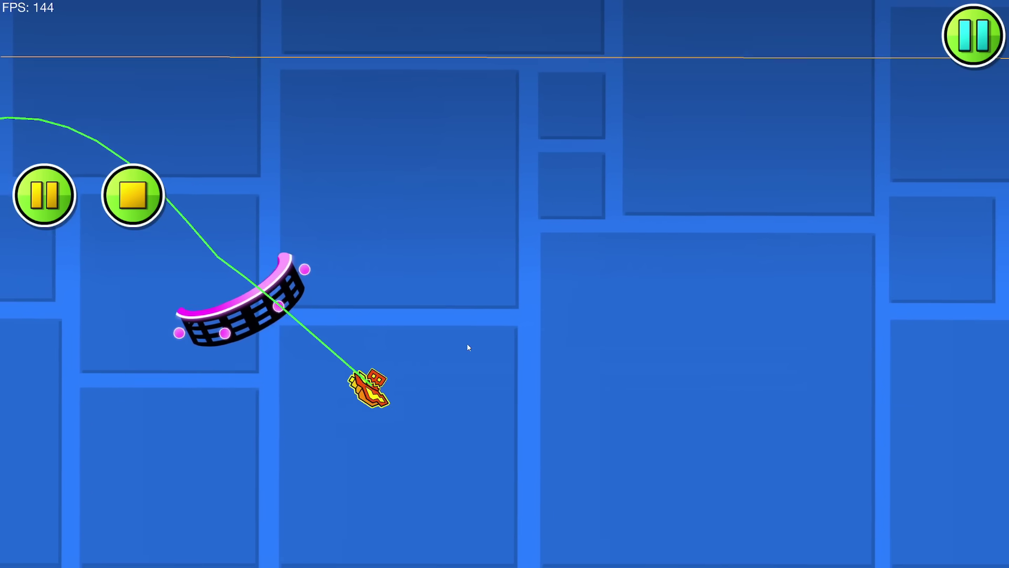
Playtest the empty ship section between the rotated ship portal and the dual portal.
click(468, 348)
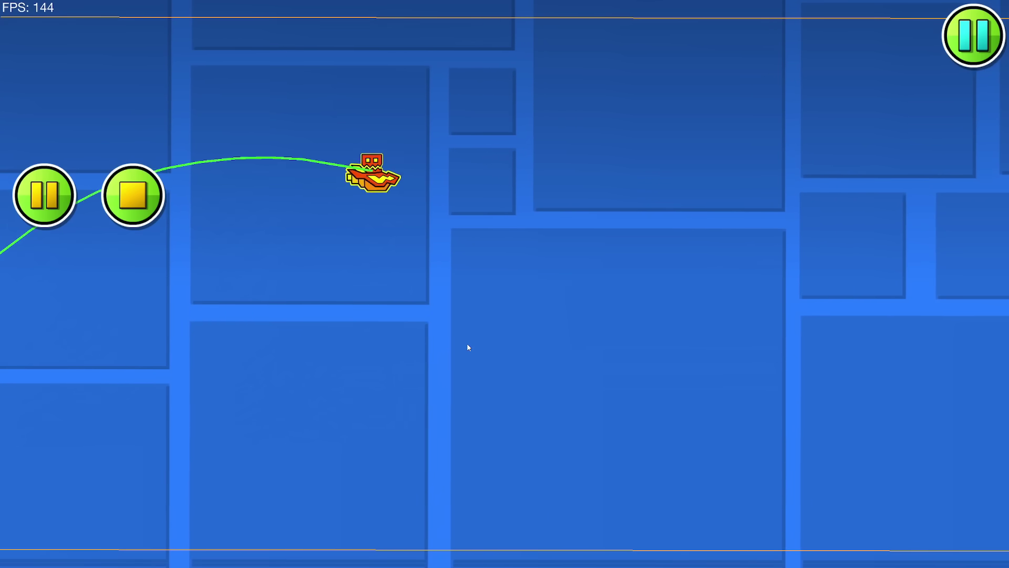
click(468, 347)
click(133, 195)
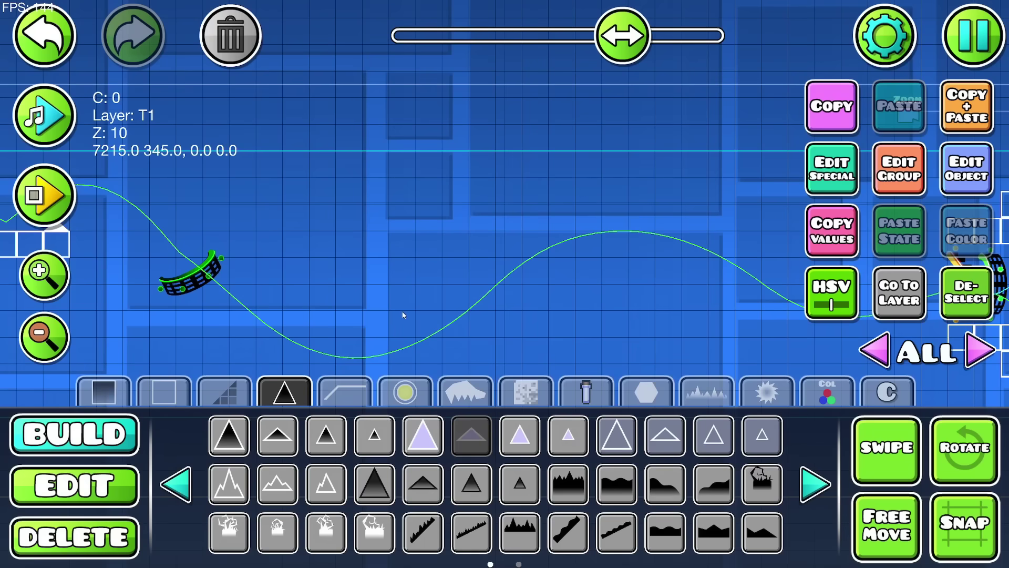
Place three outline blocks with downward short spikes above the ship's path and delete the extra copy.
click(403, 313)
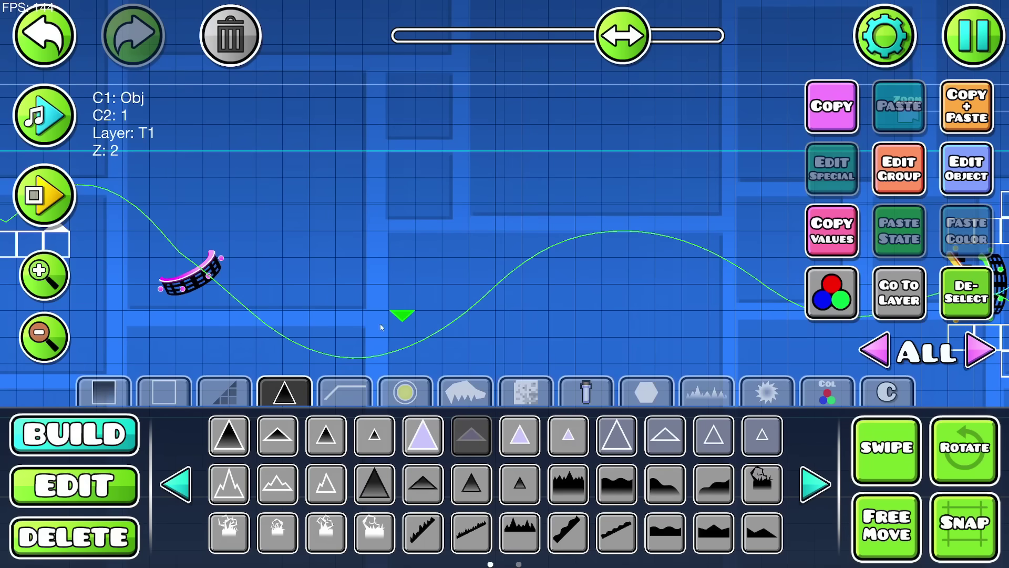
click(167, 389)
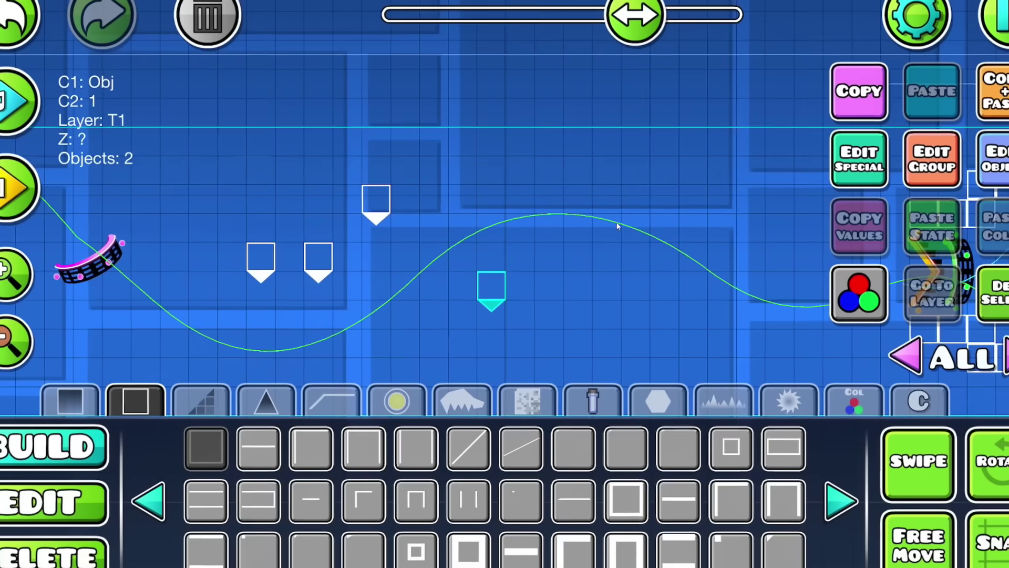
key(Delete)
Place an outline block topped with an upright short spike below the rising part of the ship's path.
click(266, 402)
click(469, 448)
click(460, 284)
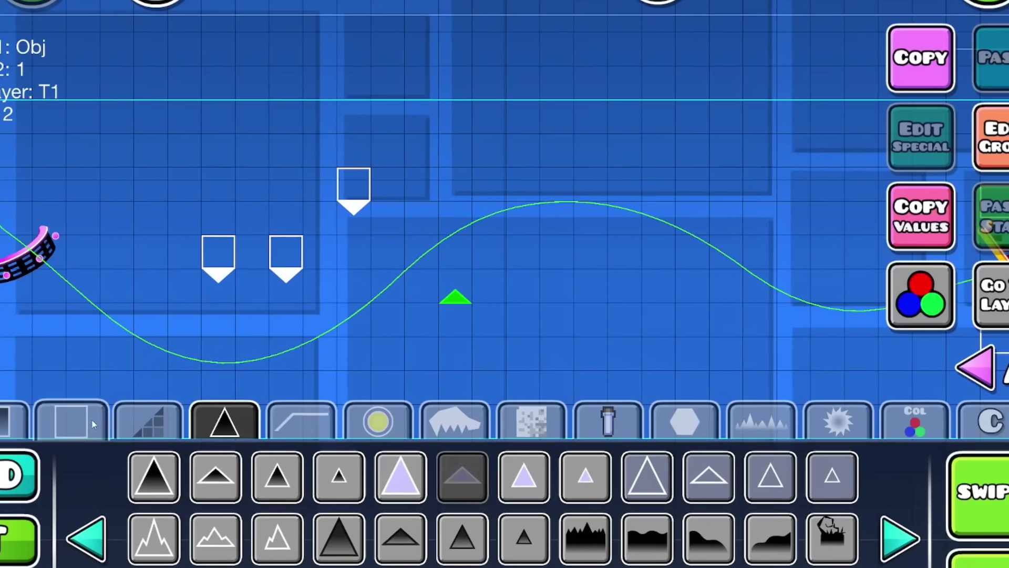
click(86, 417)
drag(524, 308, 471, 311)
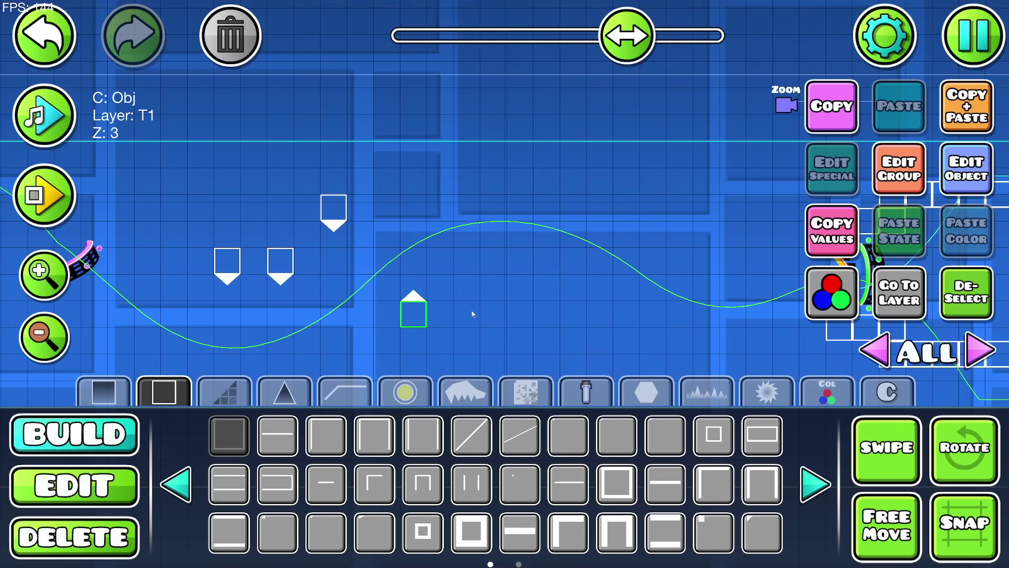
Add a row of three spike-topped outline blocks under the path's crest and a spiked block hanging above its descent.
click(284, 391)
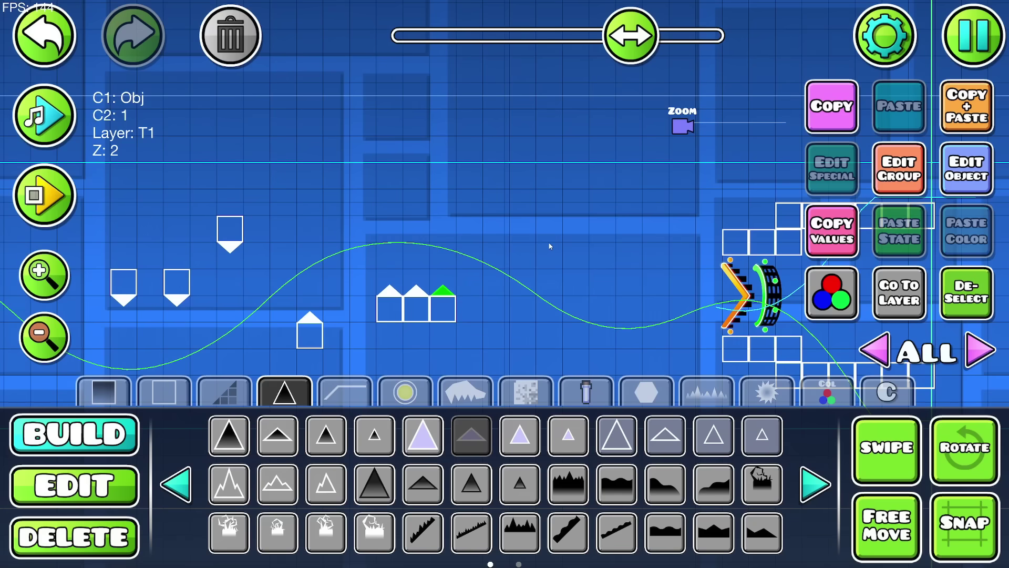
click(224, 392)
click(164, 391)
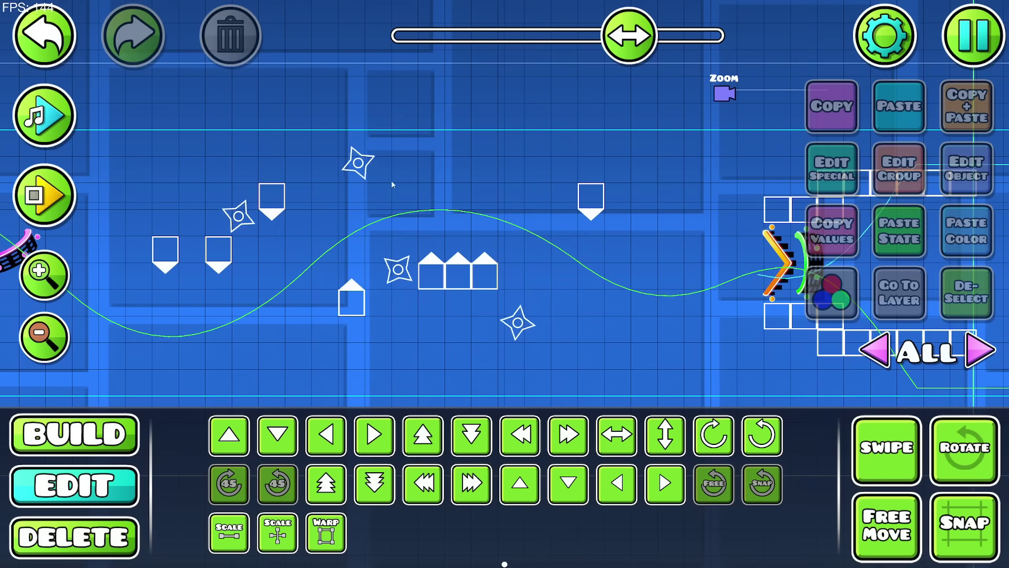
Duplicate a star-shaped hazard and place the copy beside the last hanging spiked block.
click(959, 115)
key(d)
key(d)
key(s)
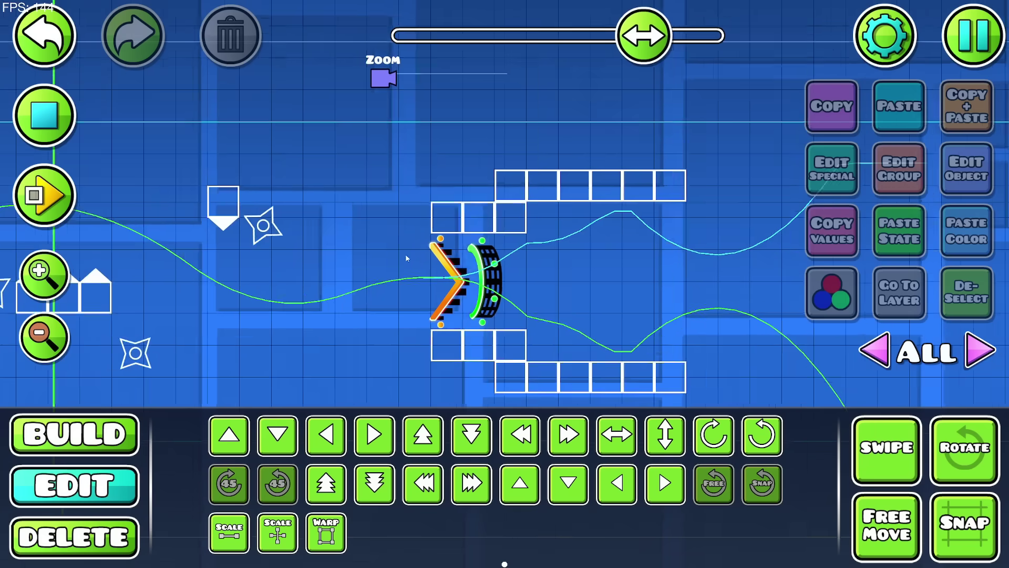
Duplicate the zoom trigger above the entry to the dual section and set the copy's zoom to 0.8.
scroll(405, 254, up, 1)
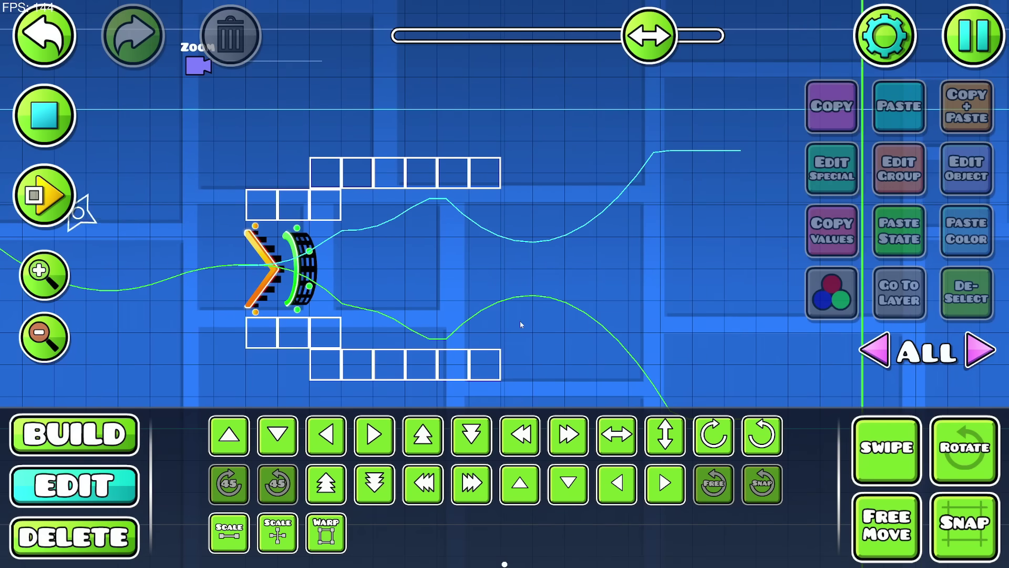
click(44, 336)
click(46, 127)
click(249, 102)
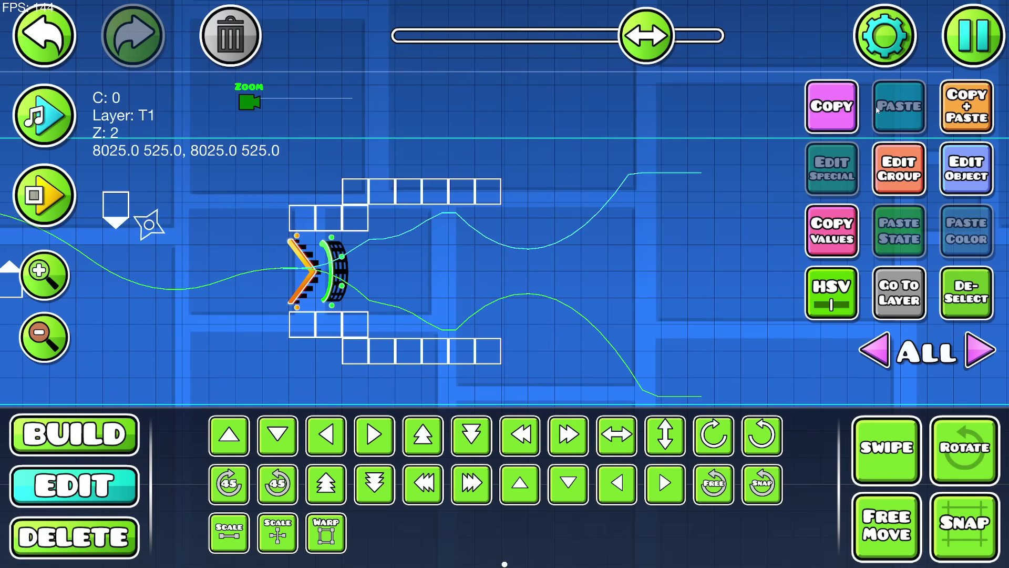
click(972, 190)
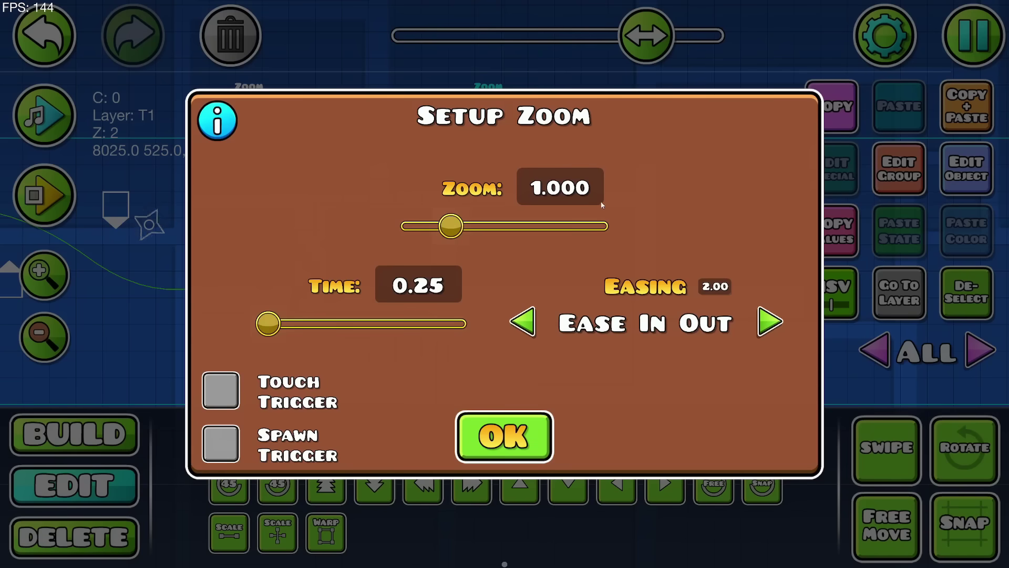
key(BackSpace)
key(BackSpace)
key(BackSpace)
key(BackSpace)
key(BackSpace)
text(.9)
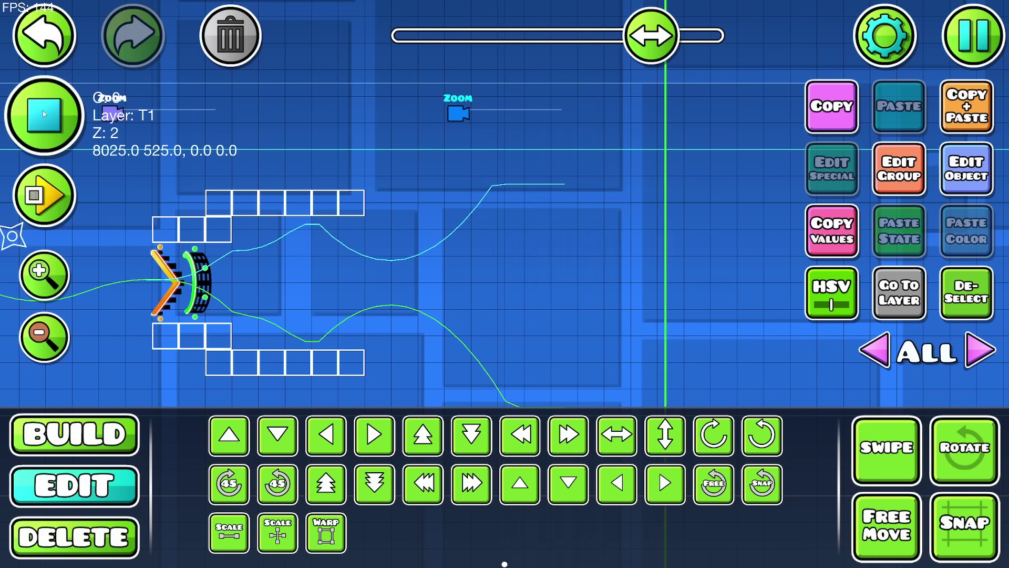
Place another copy of the zoom trigger further along the dual section and edit its zoom value.
click(45, 119)
click(950, 120)
drag(725, 210, 475, 259)
click(471, 484)
click(471, 484)
click(472, 484)
click(966, 169)
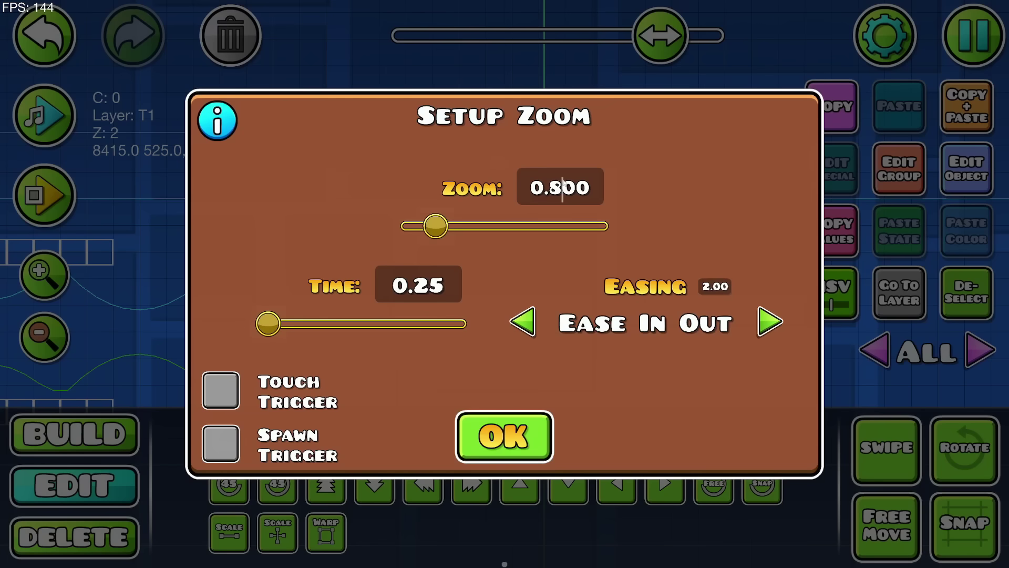
click(505, 436)
click(964, 181)
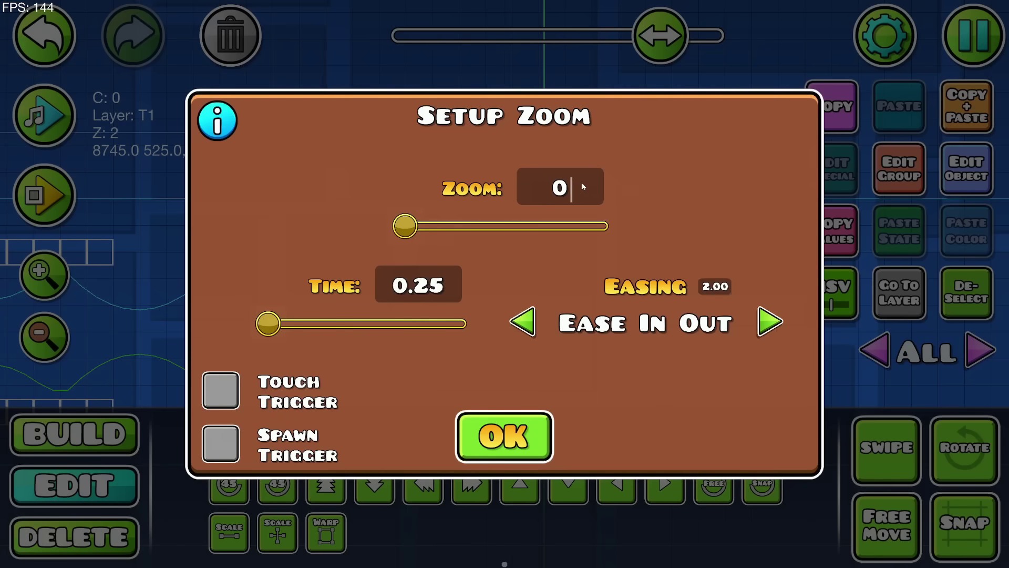
click(488, 453)
Place a row of three outline blocks under the falling green path and a row of four more one step below.
click(438, 253)
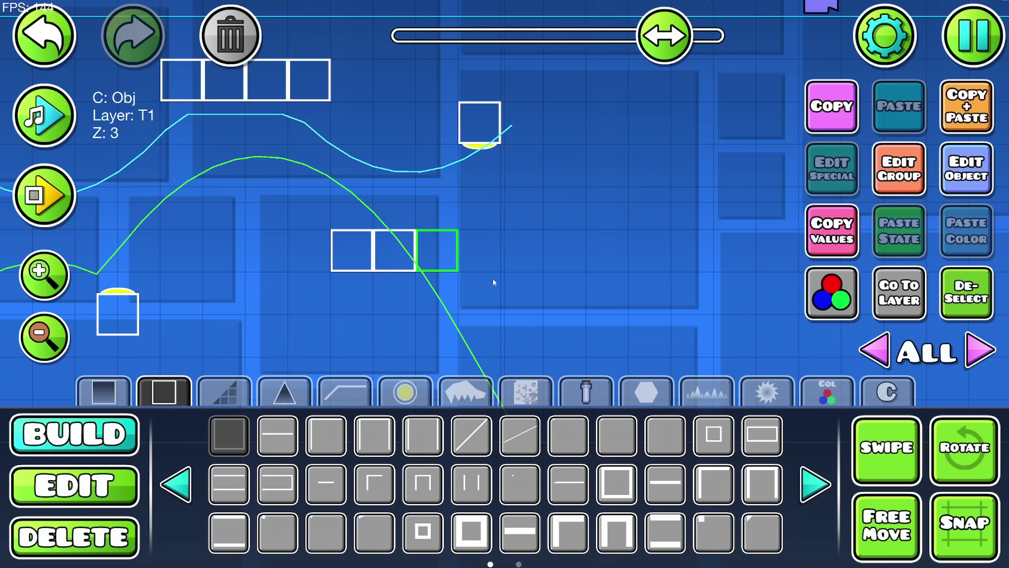
drag(493, 279, 457, 282)
click(418, 298)
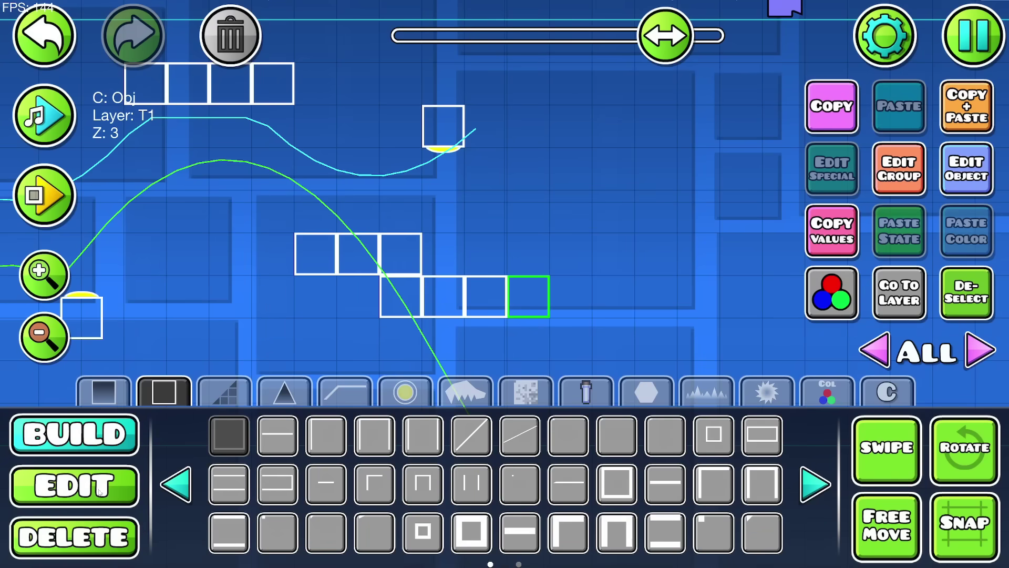
Move the stepped group of seven outline blocks one grid unit over to the right and one unit down.
click(98, 491)
drag(373, 249, 311, 233)
key(d)
key(s)
key(t)
key(alt+d)
drag(415, 192, 355, 200)
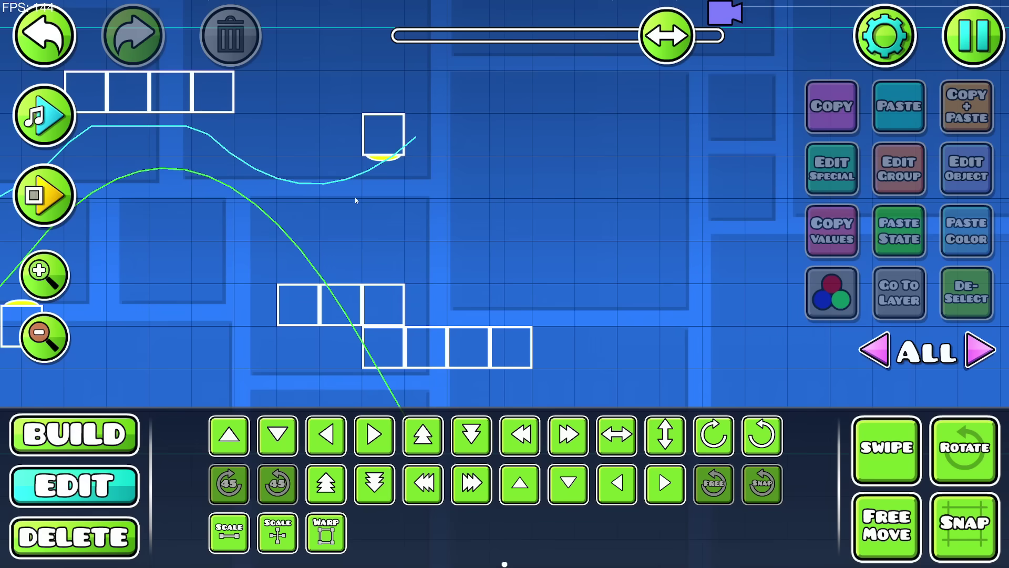
Playtest the dual cube section in the editor, jumping towards the shifted landing blocks.
click(44, 195)
click(474, 404)
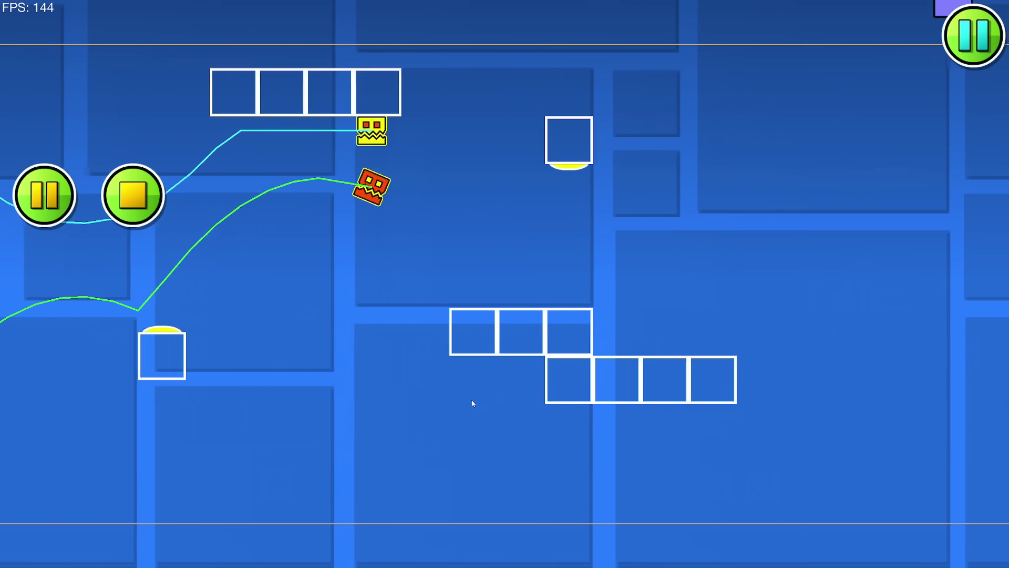
click(473, 403)
click(443, 387)
click(133, 195)
Place a camera Rotate trigger above the first zoom triggers of the dual section.
click(87, 435)
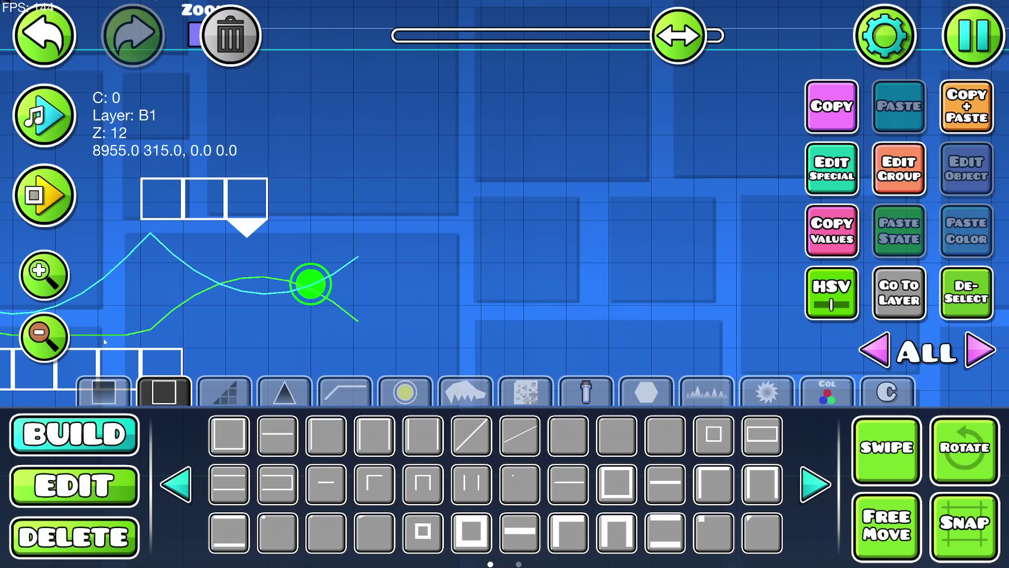
scroll(104, 342, down, 5)
drag(421, 308, 626, 274)
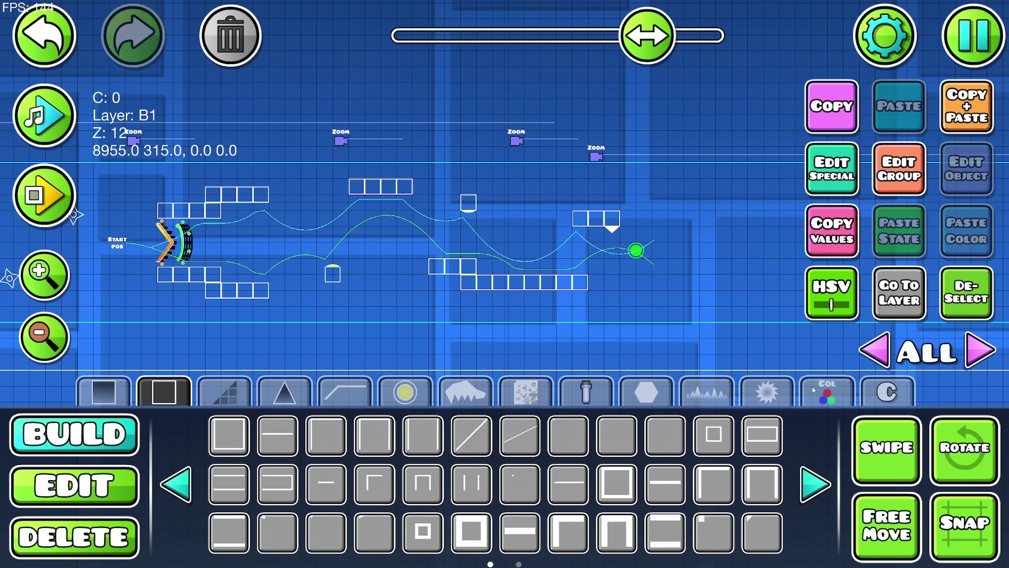
click(828, 391)
click(962, 295)
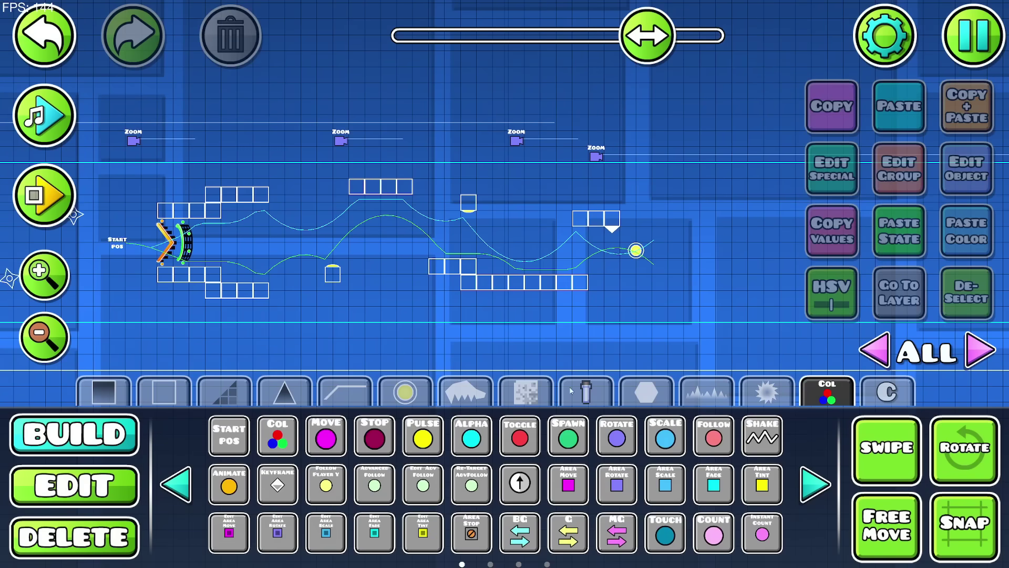
click(815, 484)
click(423, 484)
drag(225, 169, 335, 200)
click(323, 138)
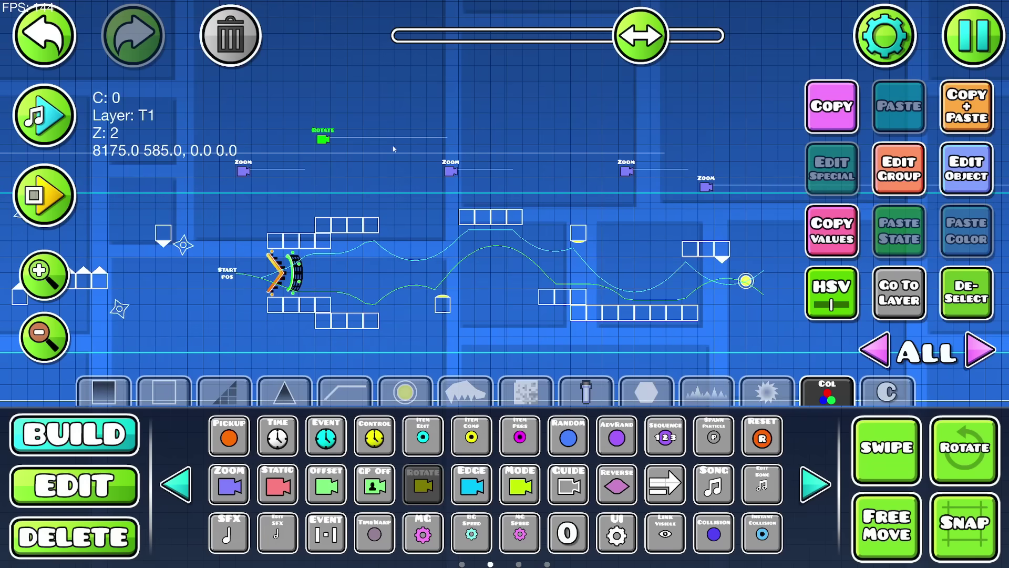
Set the camera rotation to 90 degrees with a move time of 2 and Ease In Out easing.
click(970, 190)
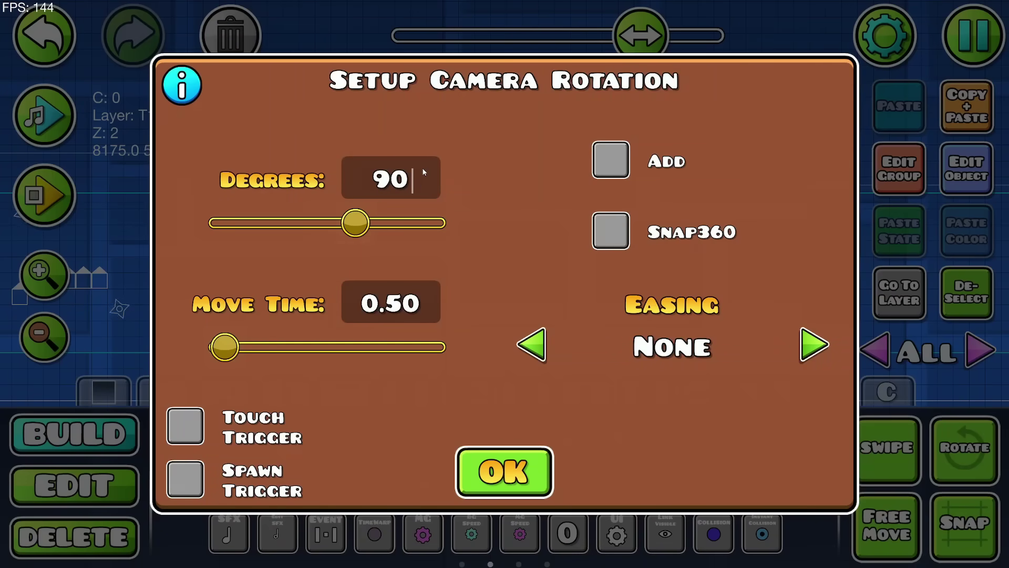
click(803, 345)
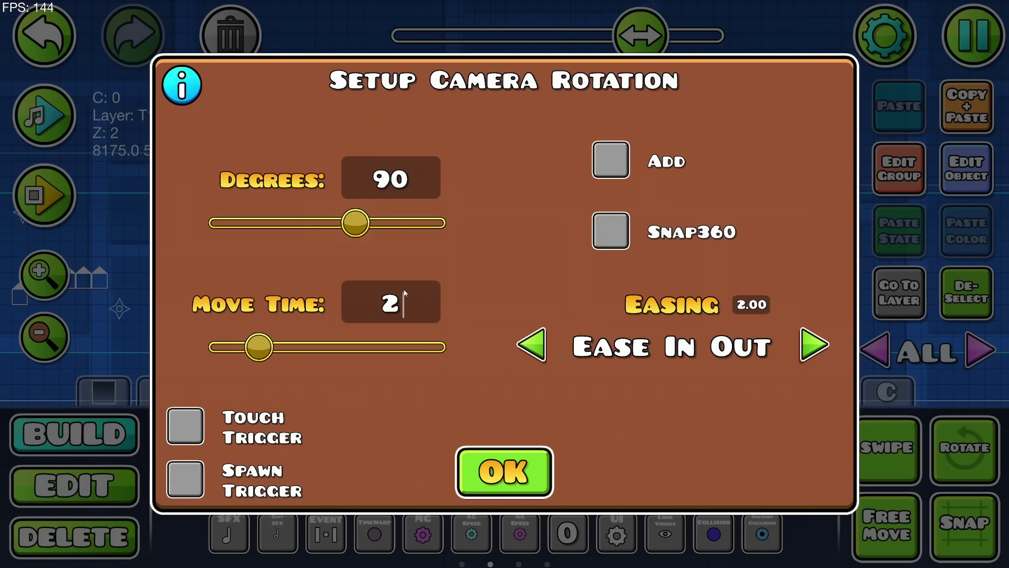
click(496, 458)
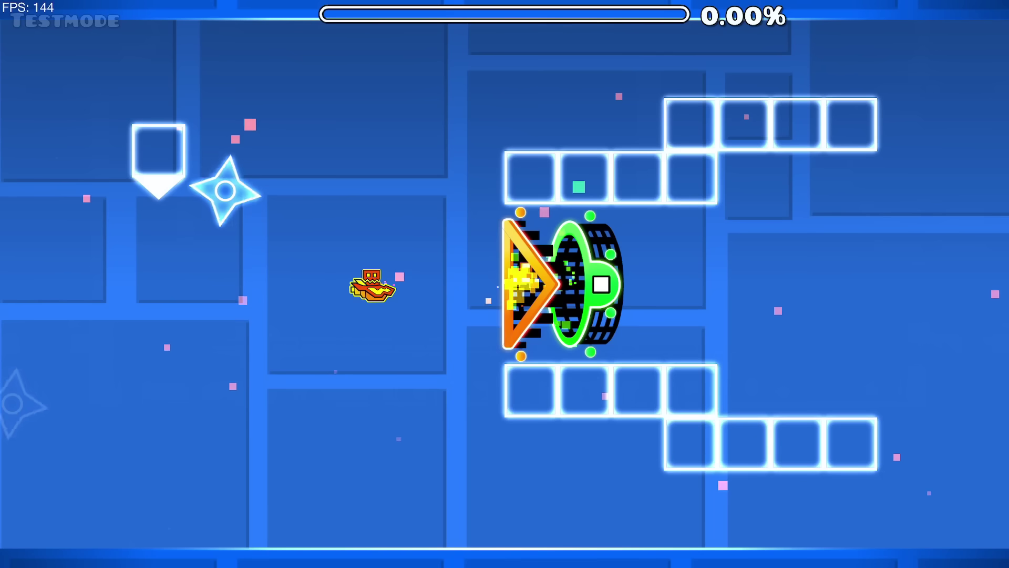
Playtest the dual section from the start position to check the camera rotation.
key(space)
key(space)
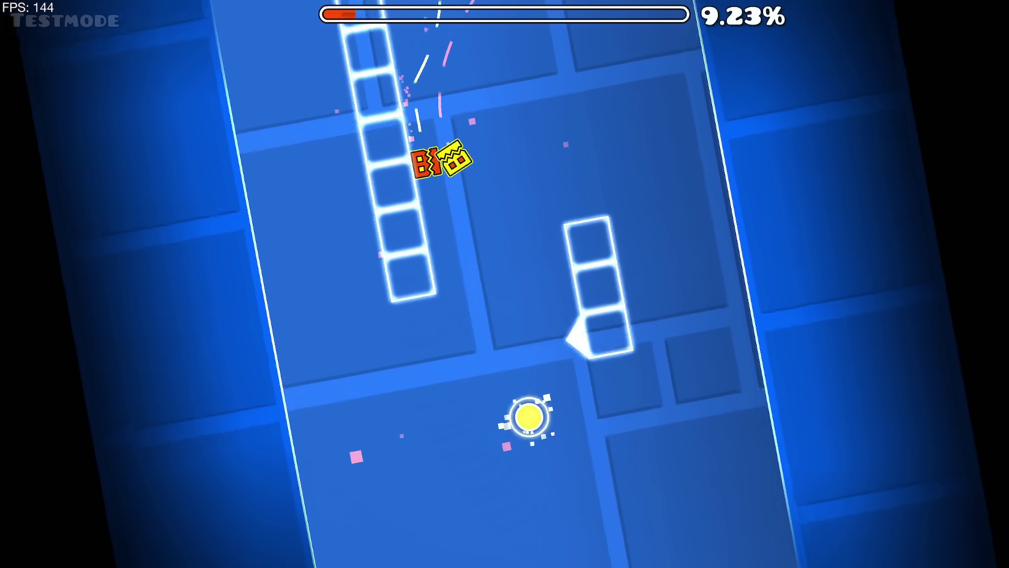
key(space)
key(space)
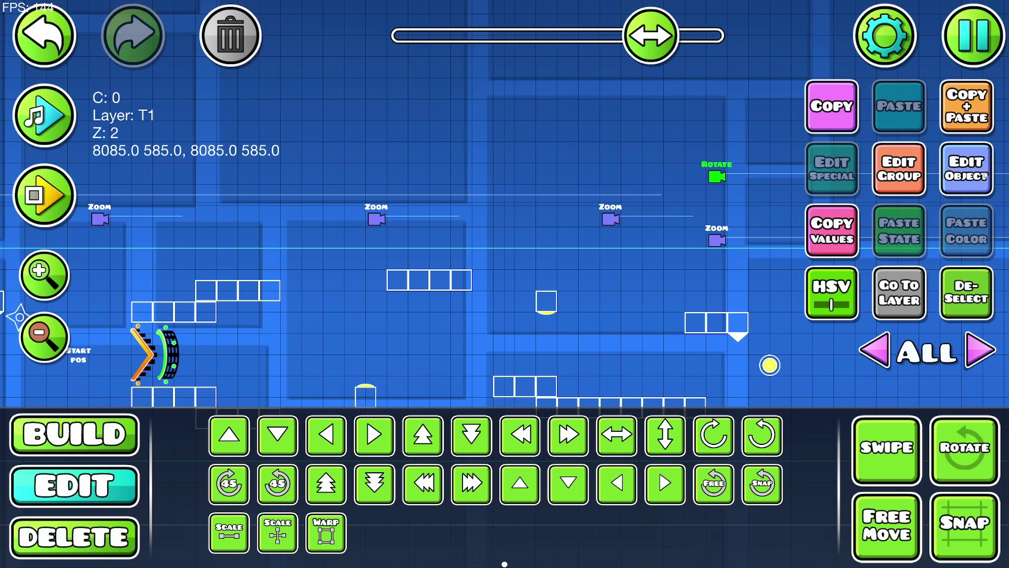
Set the camera rotate trigger's move time to 0.25.
click(985, 176)
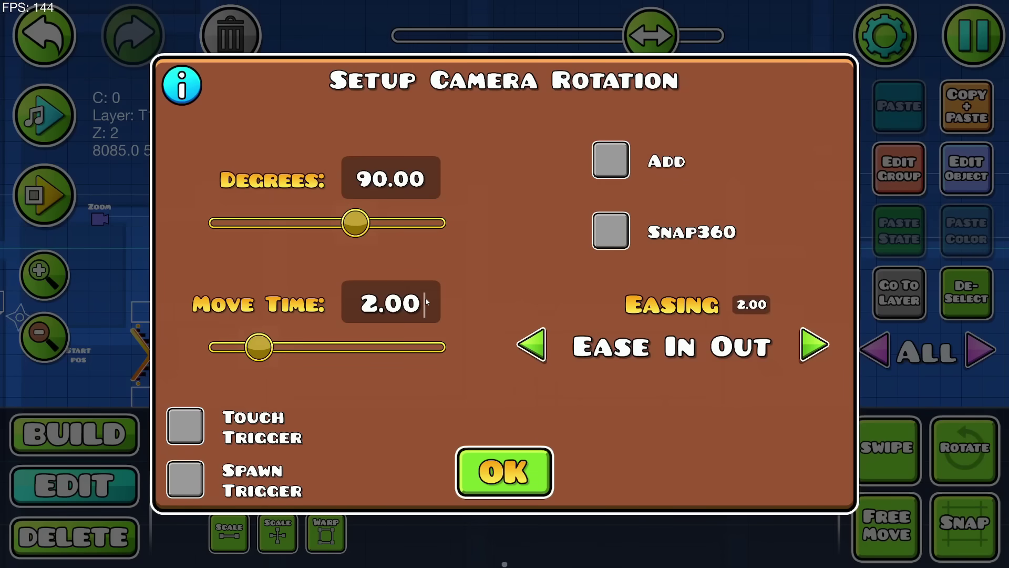
key(BackSpace)
key(BackSpace)
key(BackSpace)
key(BackSpace)
text(.25)
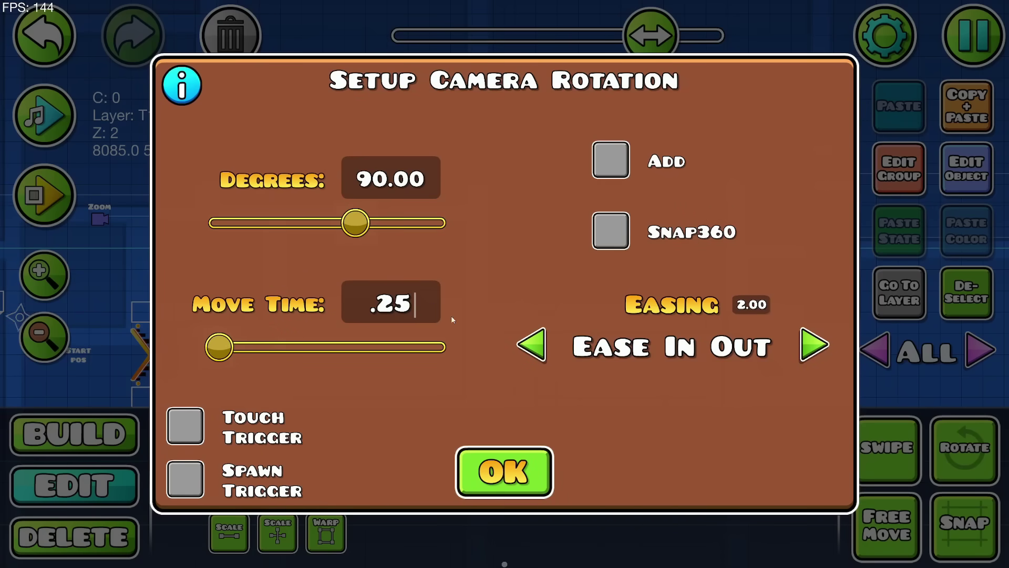
click(503, 471)
Lay a blue gravity portal flat across the cyan path and prepare a flat yellow one for the green path.
key(q)
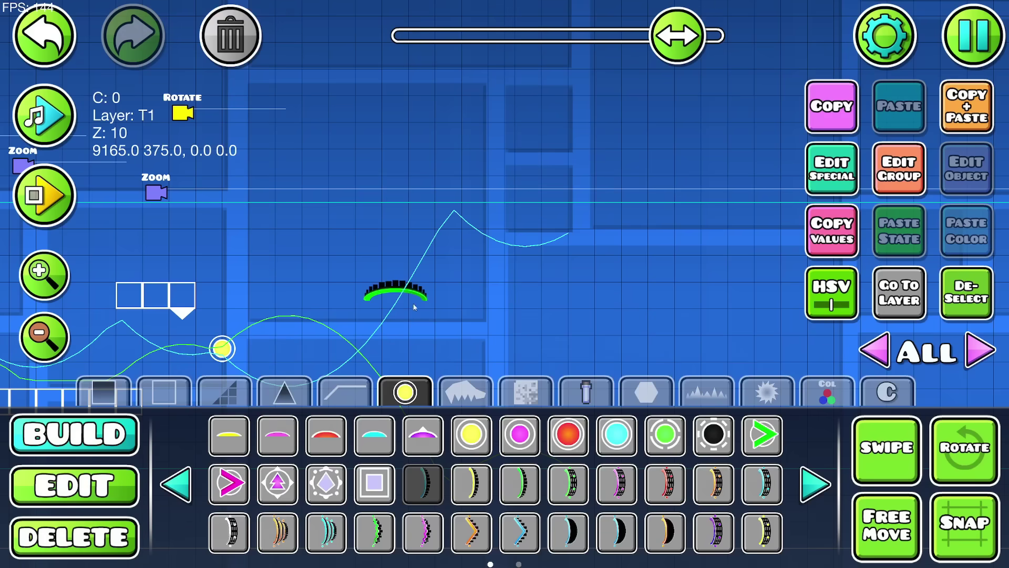
drag(416, 302, 452, 263)
click(471, 481)
key(2)
key(e)
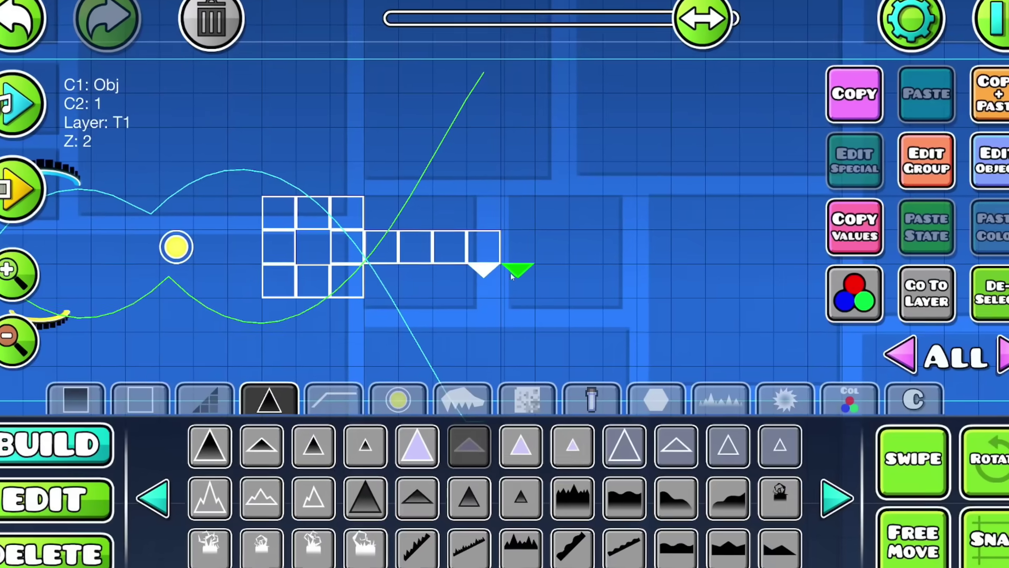
Place two upright short spikes above the end of the block row, mirroring the downward spikes beneath it.
click(487, 214)
key(q)
key(q)
click(517, 214)
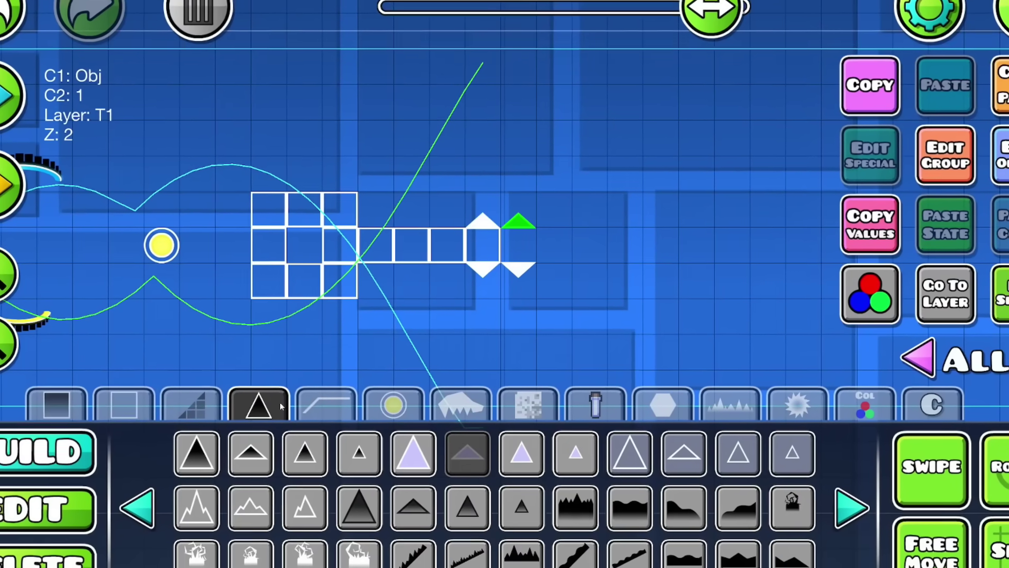
Place an outline block between the second pair of spikes and another one below the three-by-three block cluster.
click(140, 399)
click(210, 447)
click(523, 250)
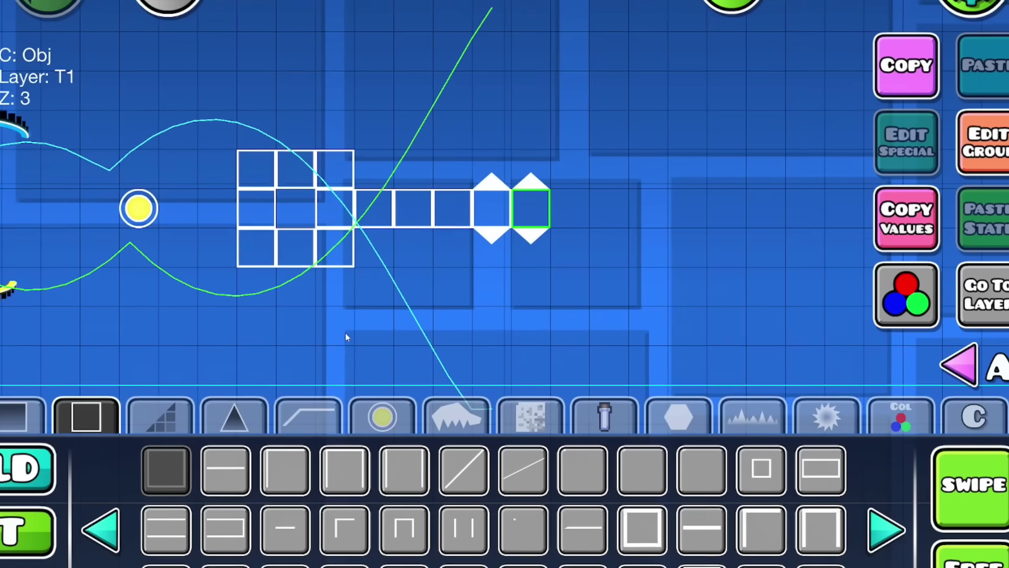
click(342, 361)
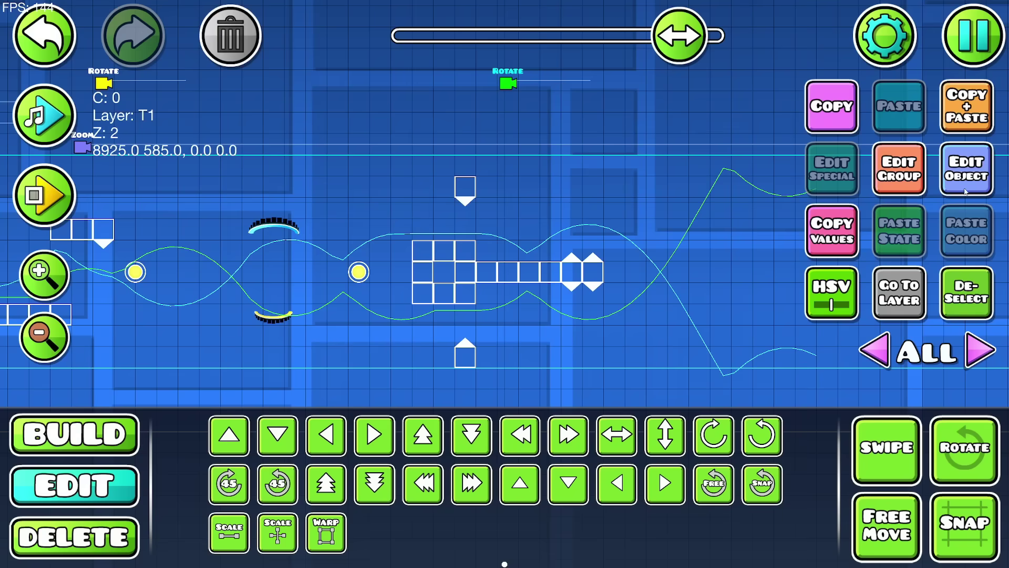
Set the duplicated camera rotate trigger above the block cluster to 0 degrees.
click(965, 190)
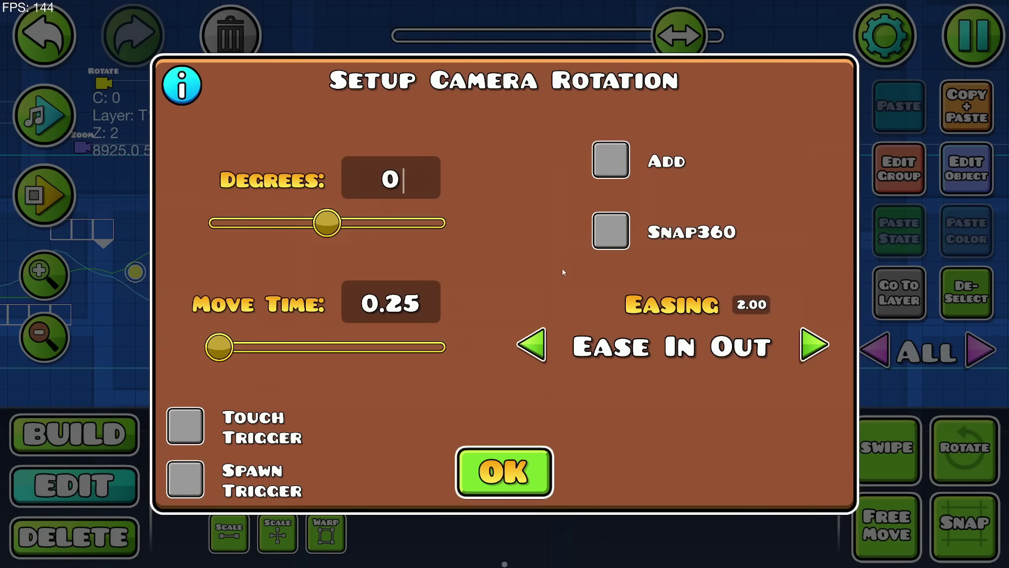
key(Escape)
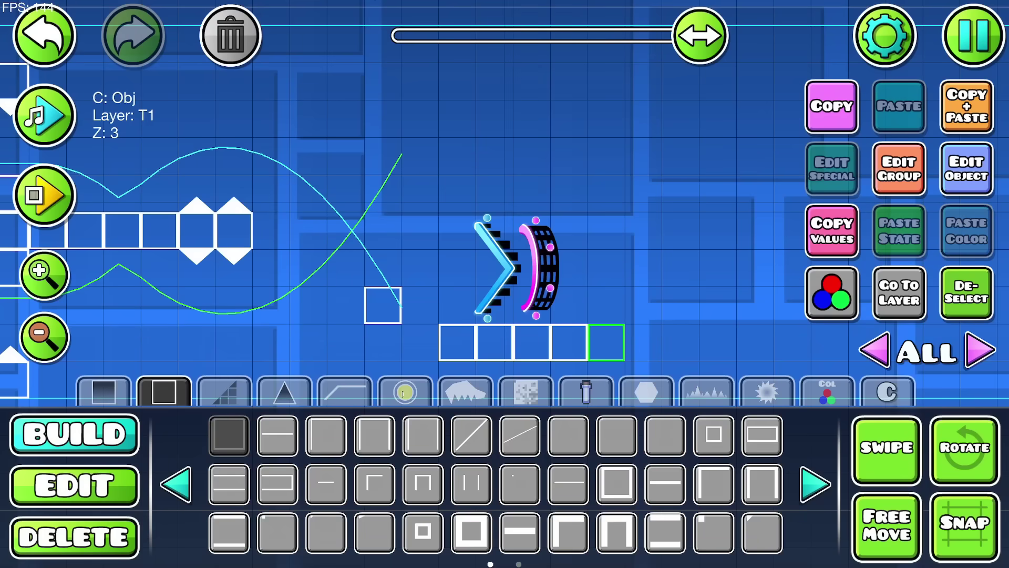
Place a blue gravity portal over the pink ship portal, adjust its extra group options and deselect it.
click(405, 392)
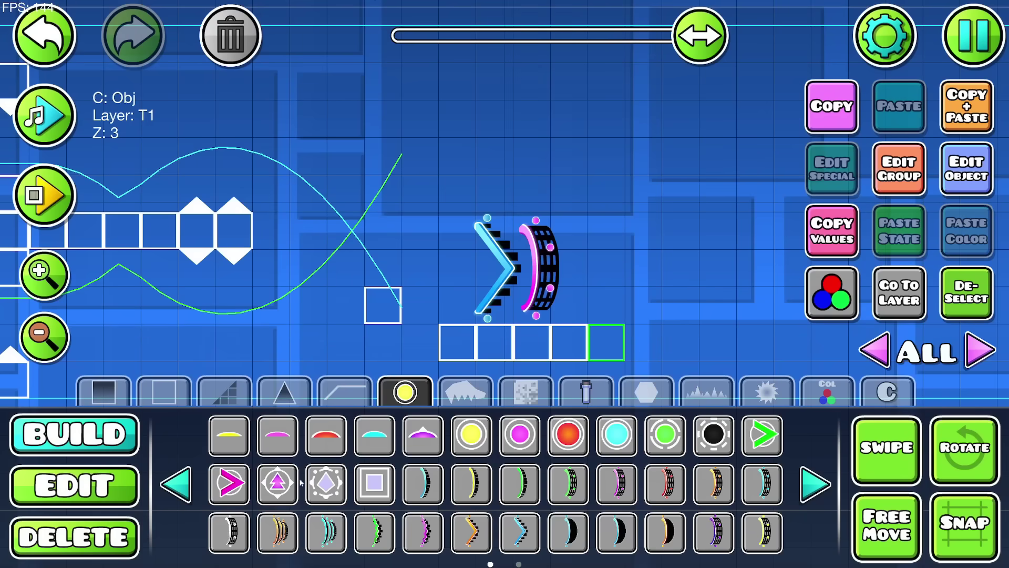
click(533, 267)
click(899, 169)
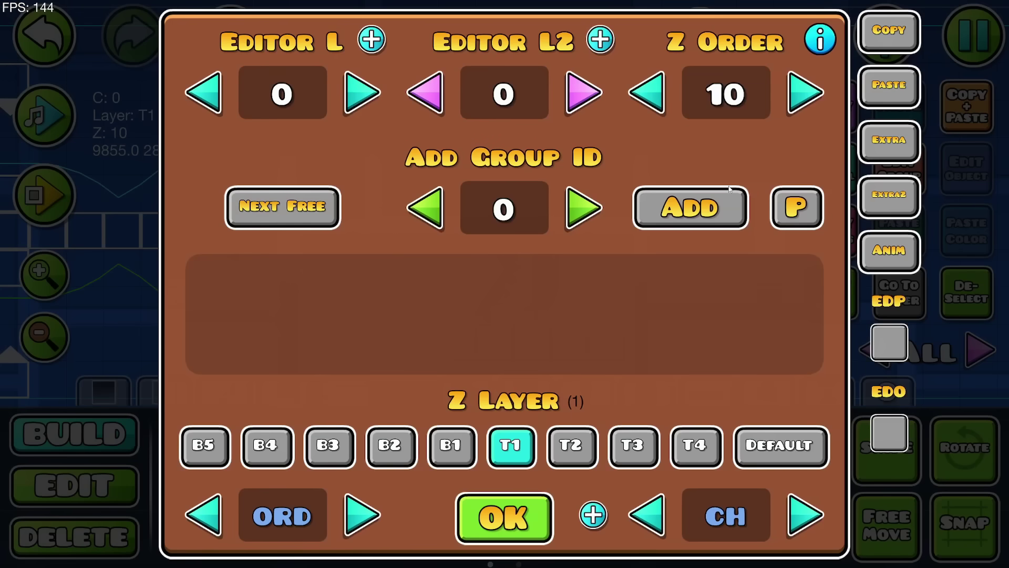
click(903, 191)
click(506, 515)
click(505, 518)
click(966, 294)
drag(674, 295, 597, 289)
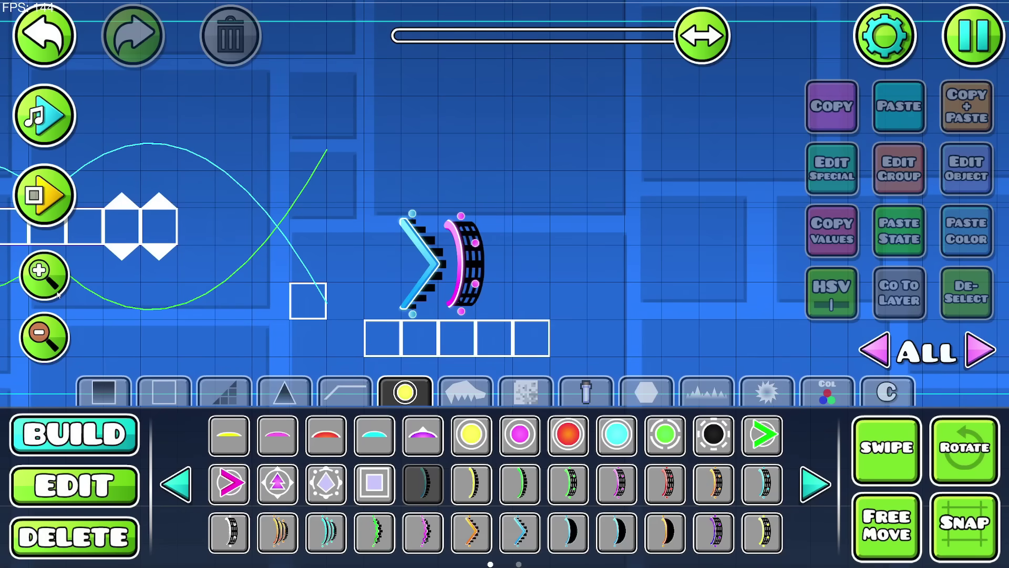
click(44, 335)
click(44, 37)
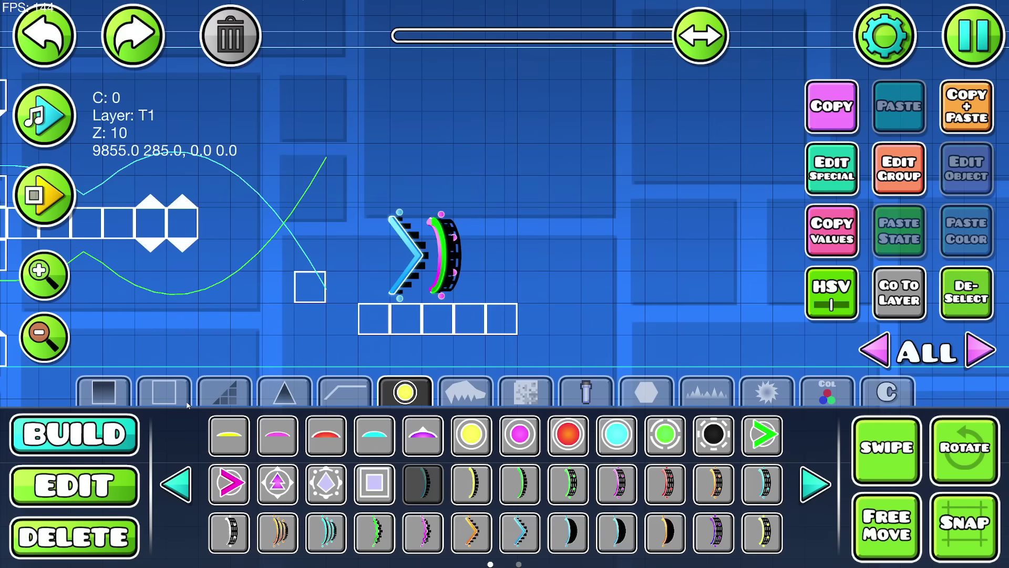
click(164, 392)
click(713, 436)
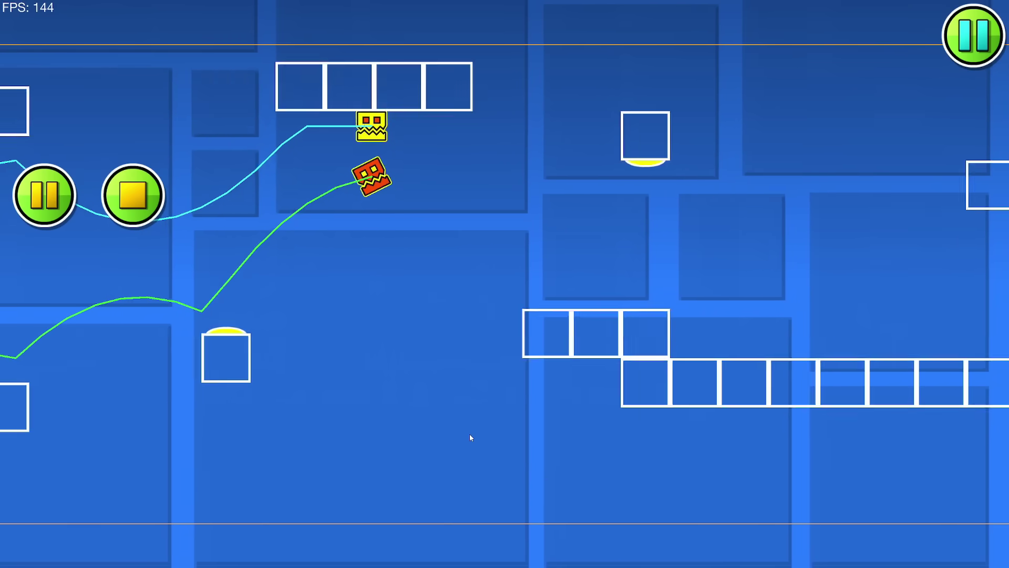
Playtest the dual section through the spiked block row up to the gravity and ship portals, and end the playtest.
click(470, 433)
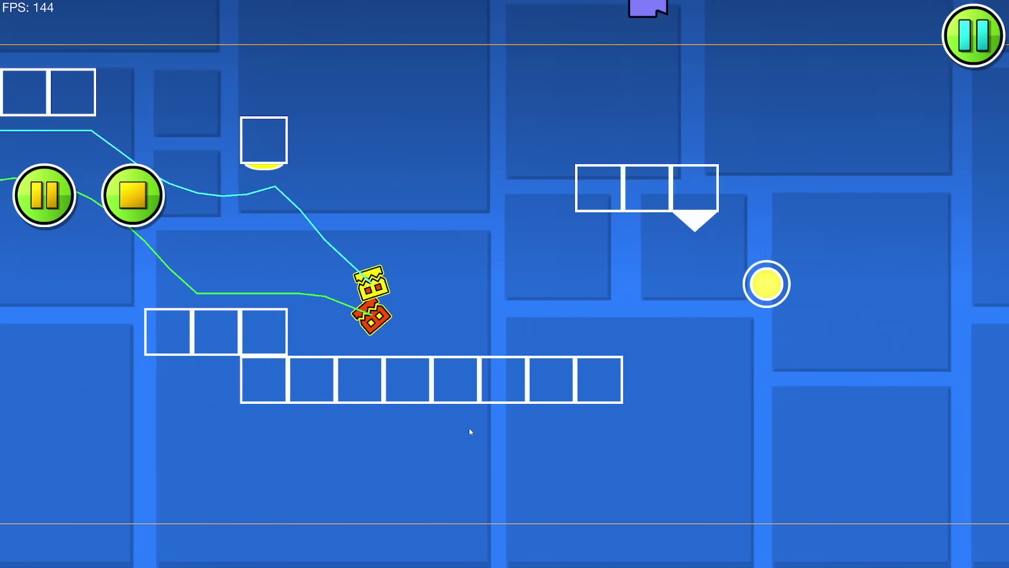
click(470, 428)
click(472, 432)
click(471, 423)
click(472, 426)
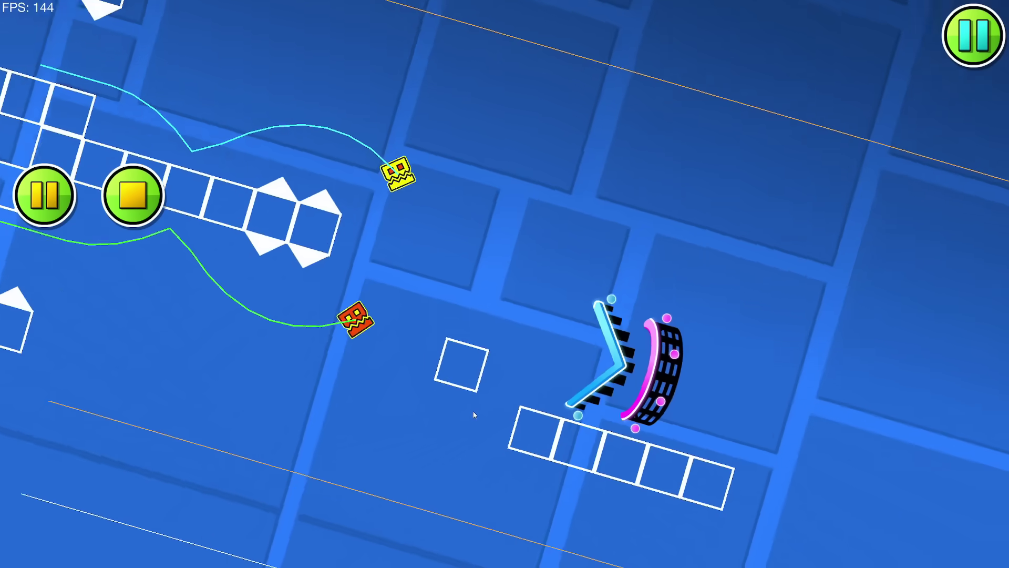
click(470, 408)
click(137, 186)
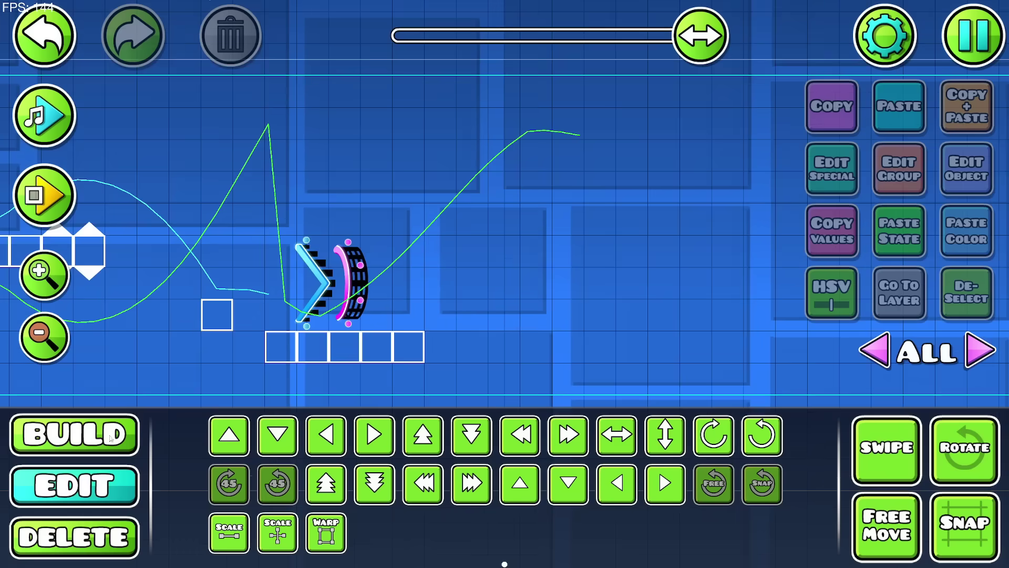
Find the pixel lightning bolt among the decoration objects and place it just past the pink ship portal.
click(75, 434)
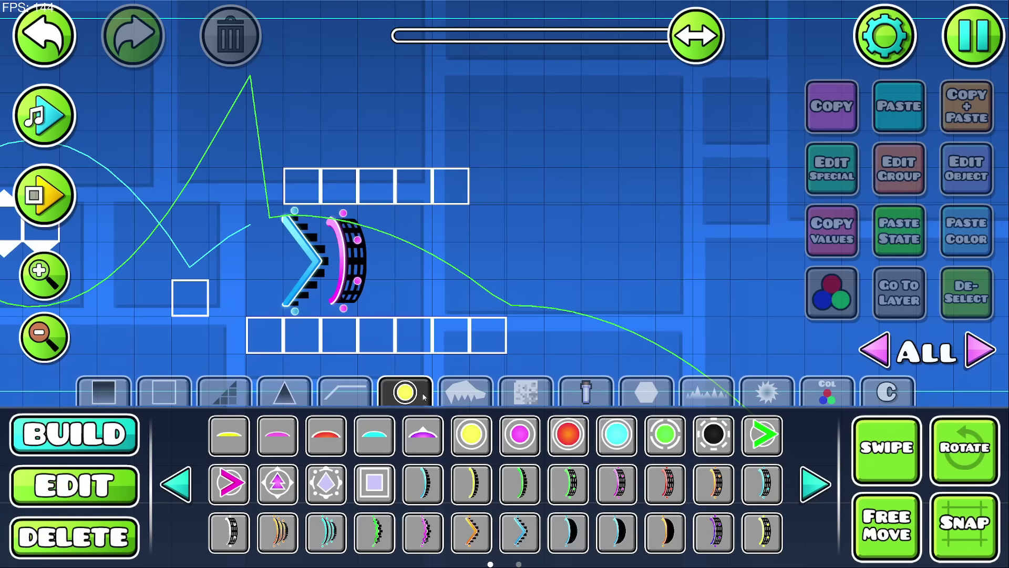
click(814, 484)
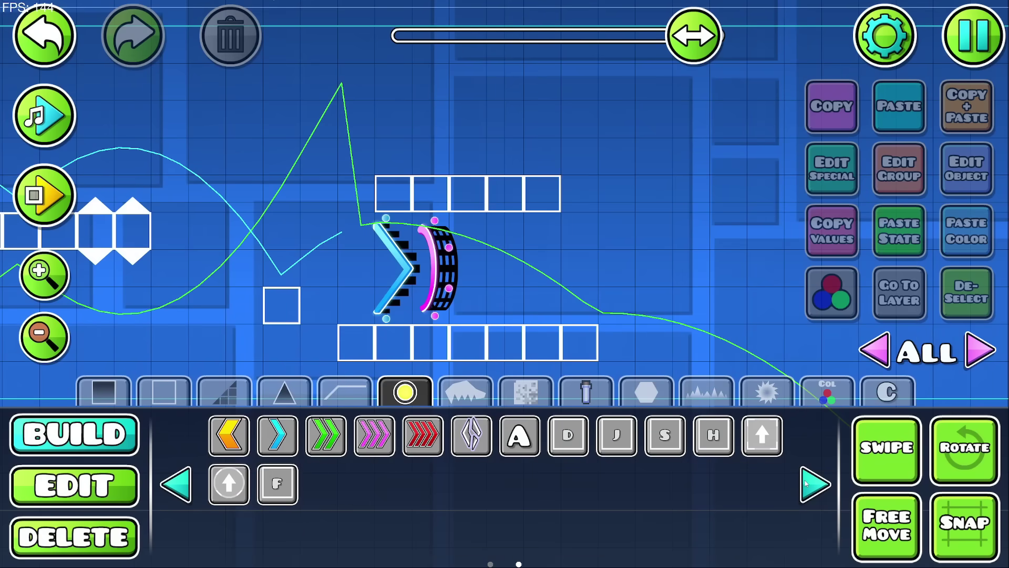
click(810, 483)
click(526, 392)
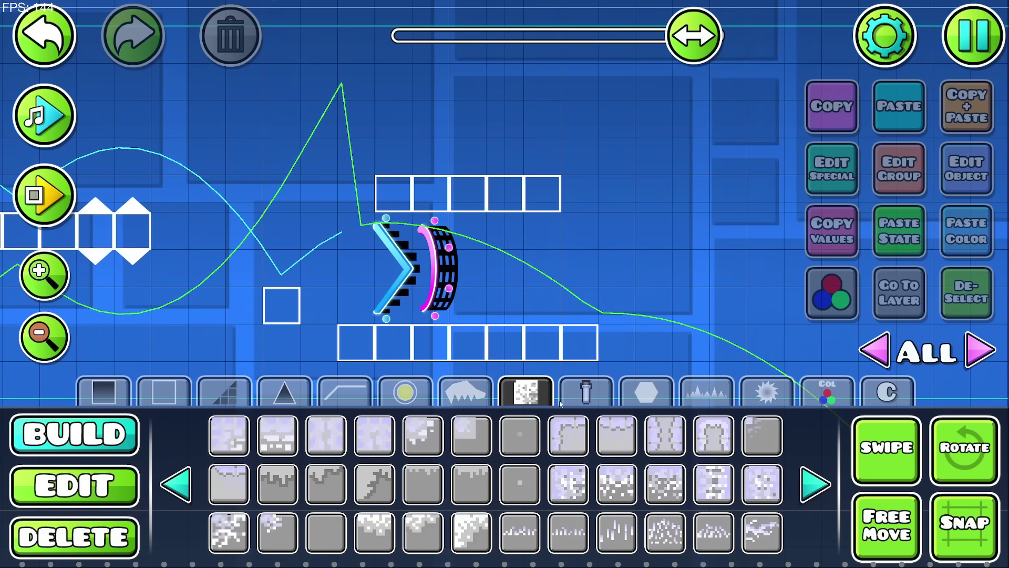
click(586, 392)
click(814, 484)
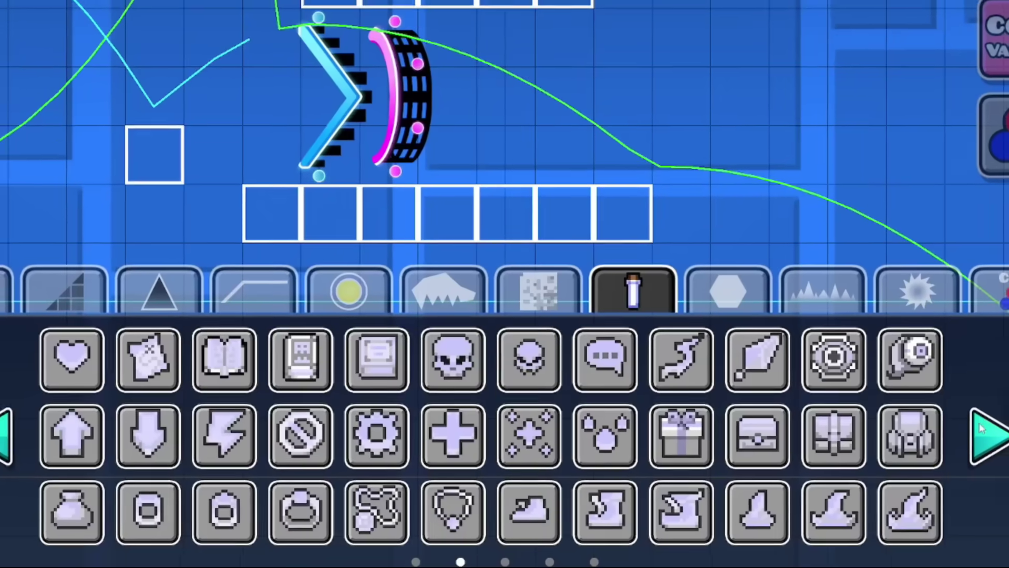
click(814, 484)
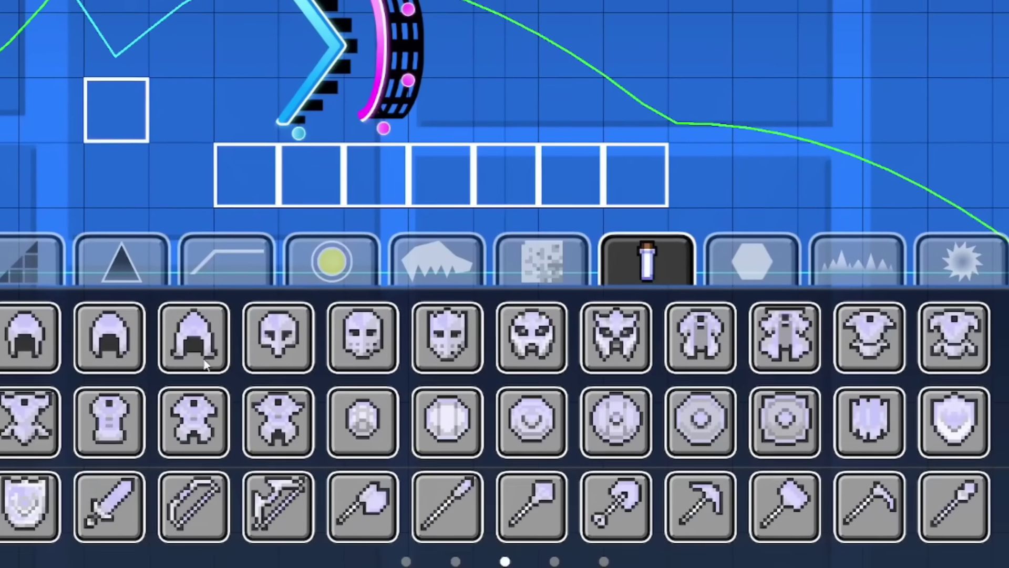
click(1, 421)
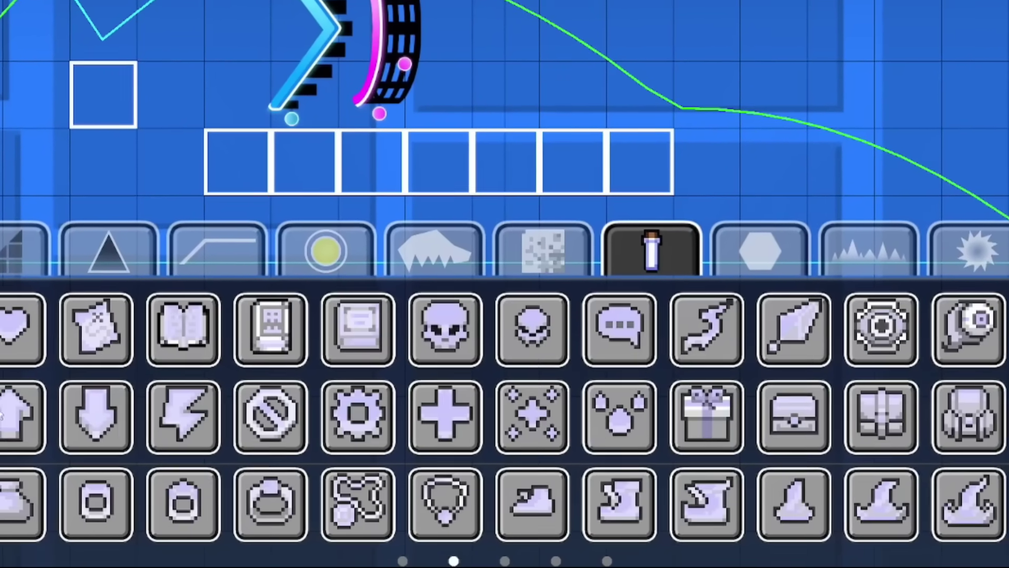
click(808, 426)
click(798, 448)
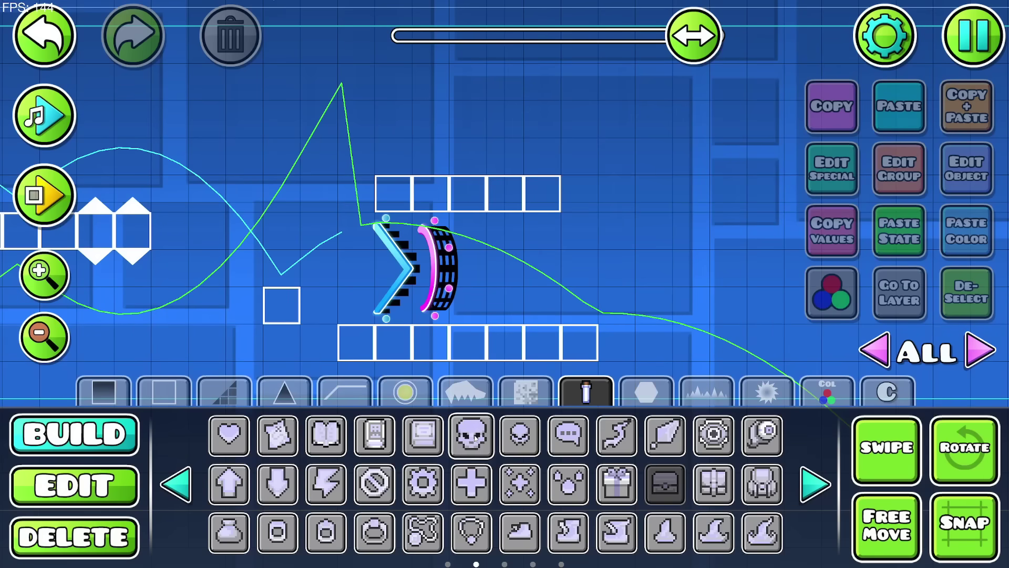
click(472, 435)
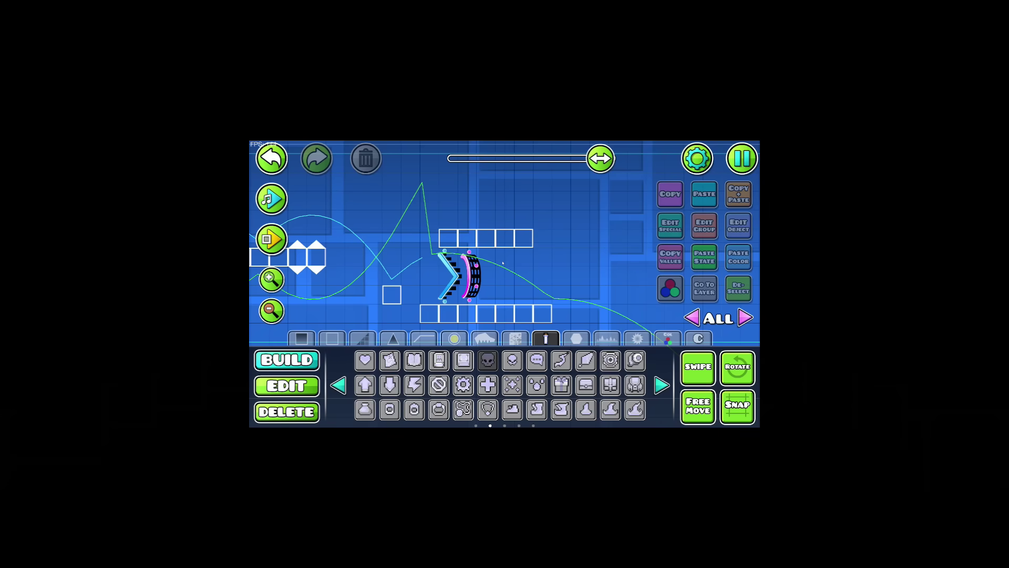
click(504, 262)
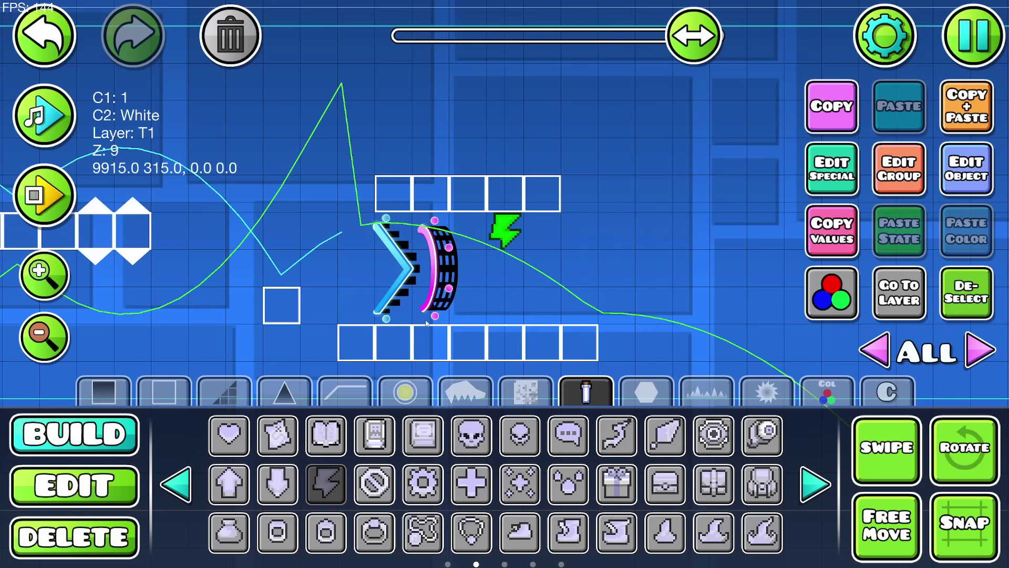
Move the lightning bolt closer to the pink ship portal and colour it yellow.
click(373, 329)
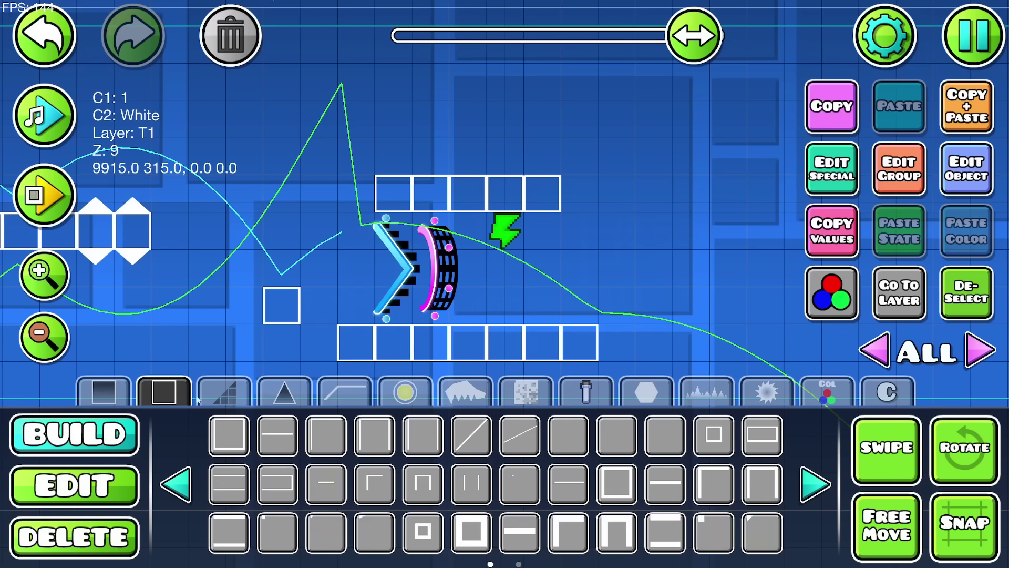
key(ctrl+a)
drag(589, 302, 588, 309)
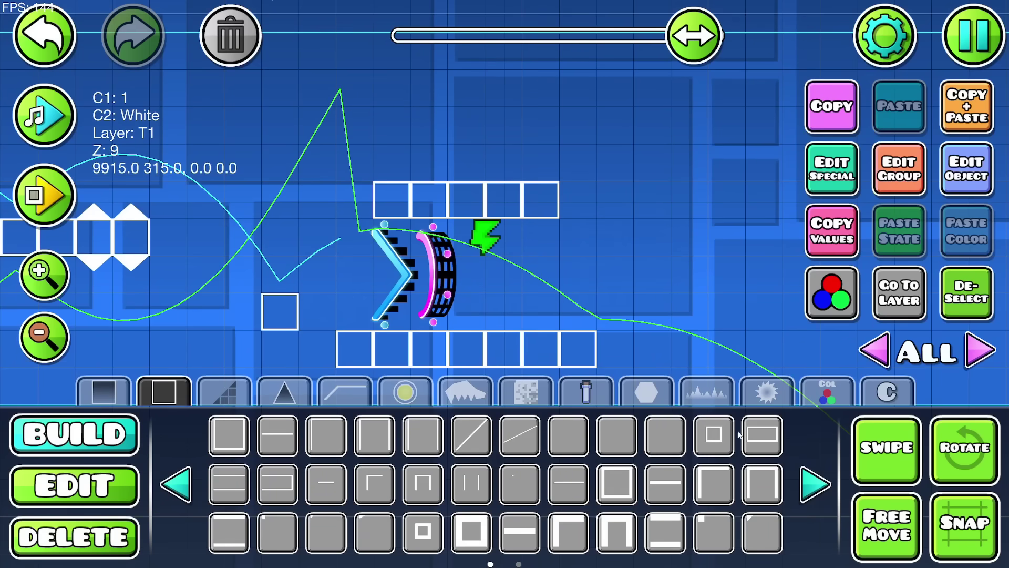
click(721, 436)
key(ctrl+s)
click(721, 435)
click(76, 468)
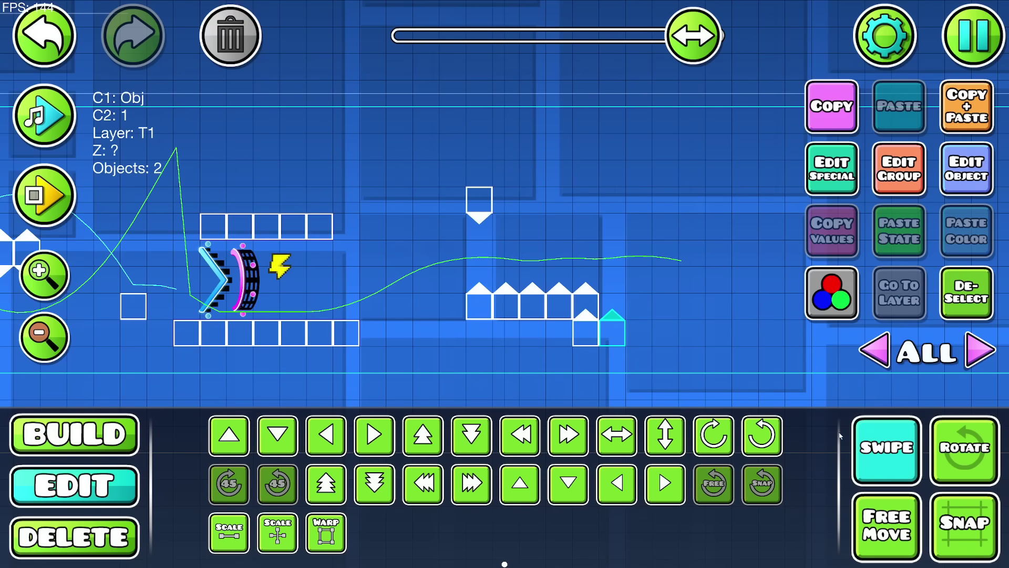
Delete the spike on the first block of the lower step in the ship corridor.
click(870, 444)
click(586, 315)
key(Delete)
drag(753, 360, 702, 363)
Duplicate the spiked block at the end of the corridor's lower step until it has eight spiked blocks.
key(t)
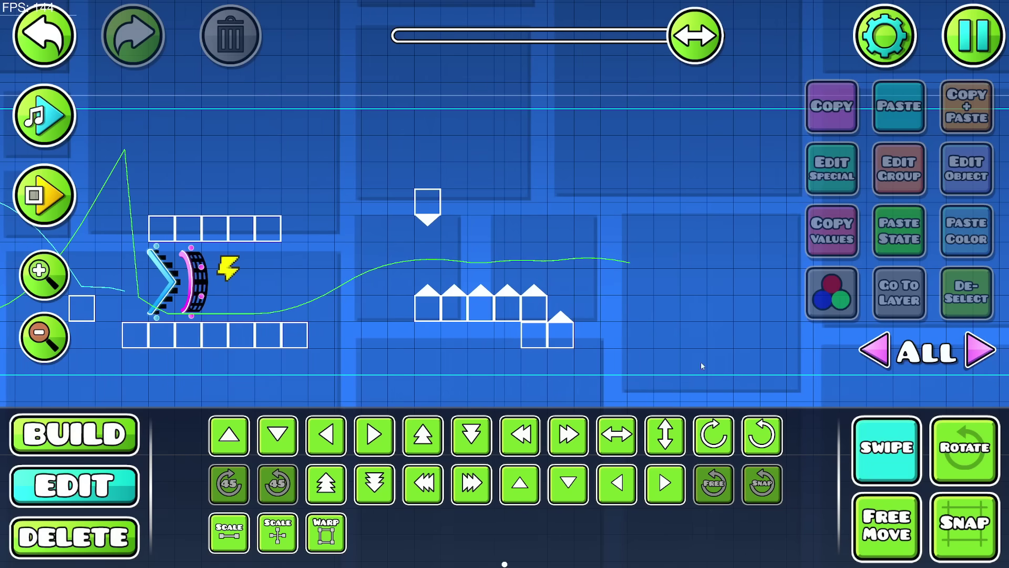
drag(689, 358, 553, 298)
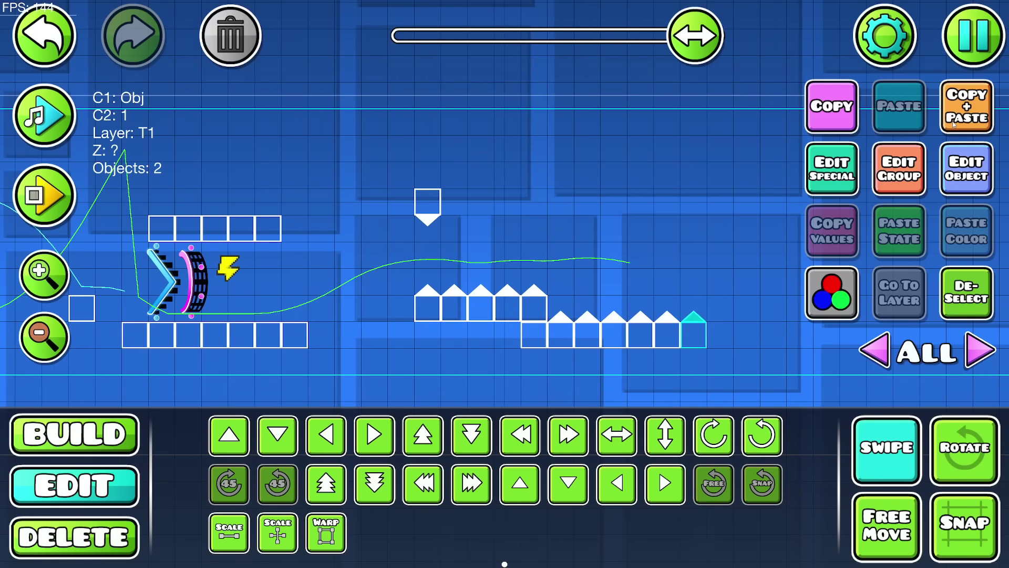
click(955, 121)
key(d)
click(955, 120)
key(d)
click(966, 293)
Duplicate the ceiling block with its downward spike into a row of eight above the corridor.
drag(494, 182, 411, 227)
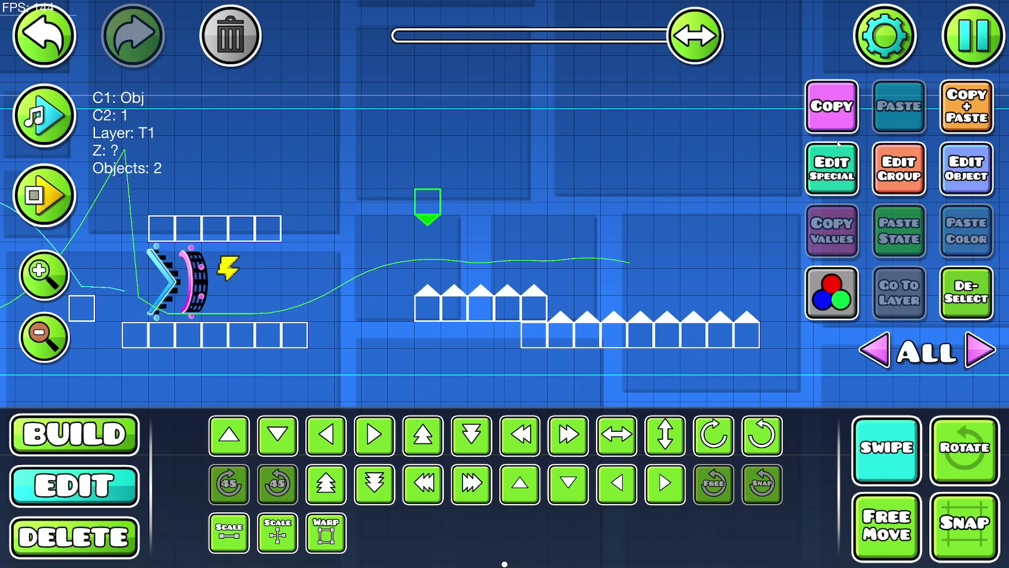
click(968, 113)
click(969, 117)
click(971, 119)
click(972, 120)
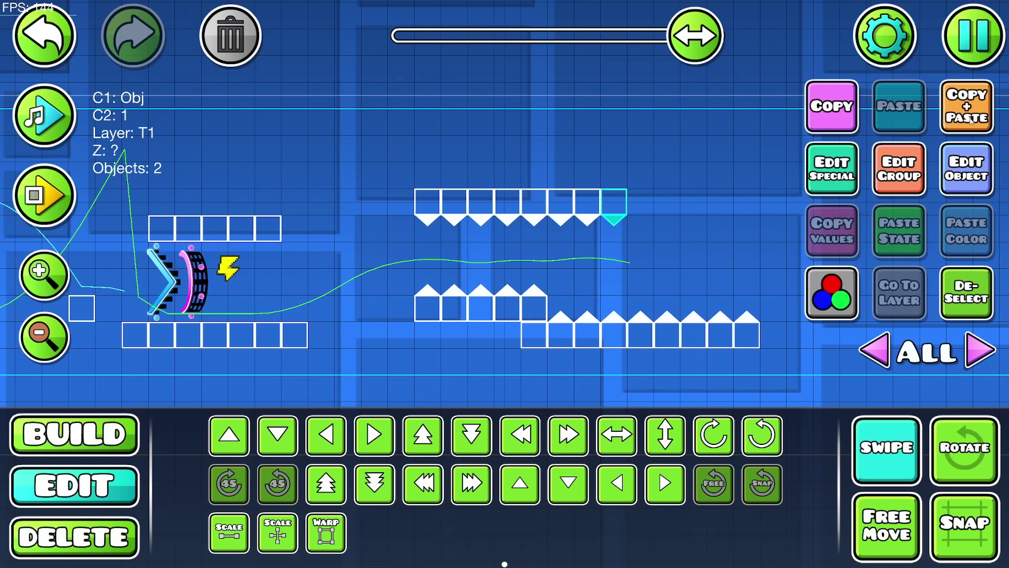
click(966, 295)
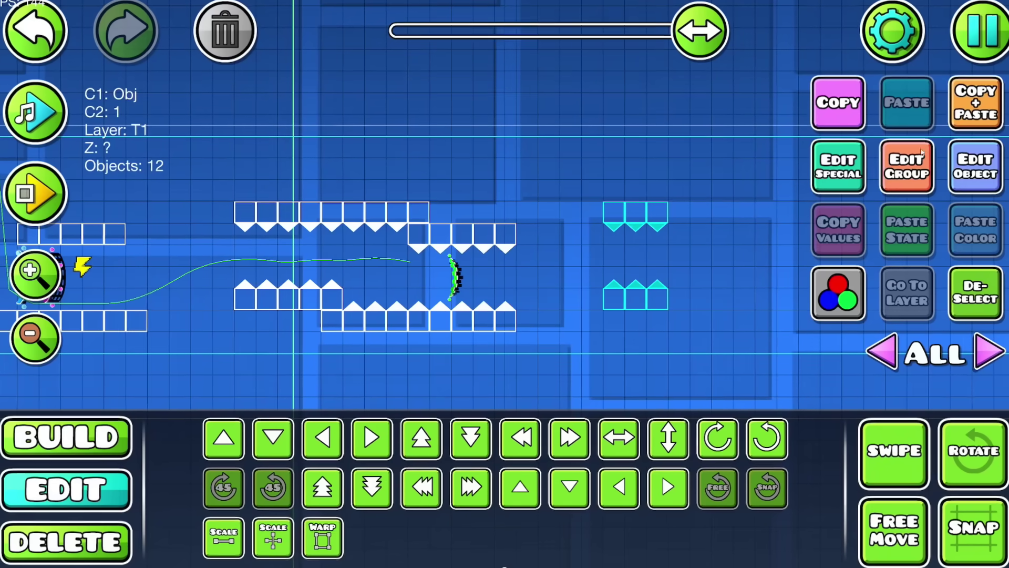
Duplicate the three-column gate of spiked blocks and place the copy eight cells to the right and one cell up.
click(971, 117)
key(d)
key(d)
key(d)
key(d)
drag(654, 277, 570, 277)
key(w)
key(d)
key(d)
key(d)
key(d)
click(983, 292)
drag(791, 370, 741, 367)
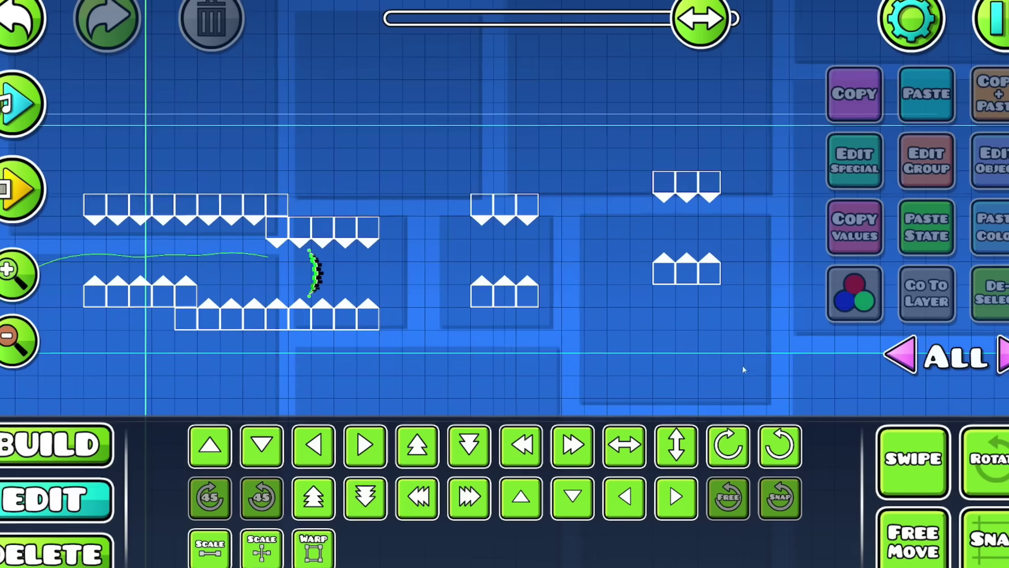
Lay a floor row of seven outline blocks from beneath the first gate's last block to below the second gate.
key(t)
click(528, 299)
click(986, 112)
key(s)
click(986, 111)
key(d)
key(ctrl+d)
key(d)
key(ctrl+d)
key(d)
key(ctrl+d)
key(d)
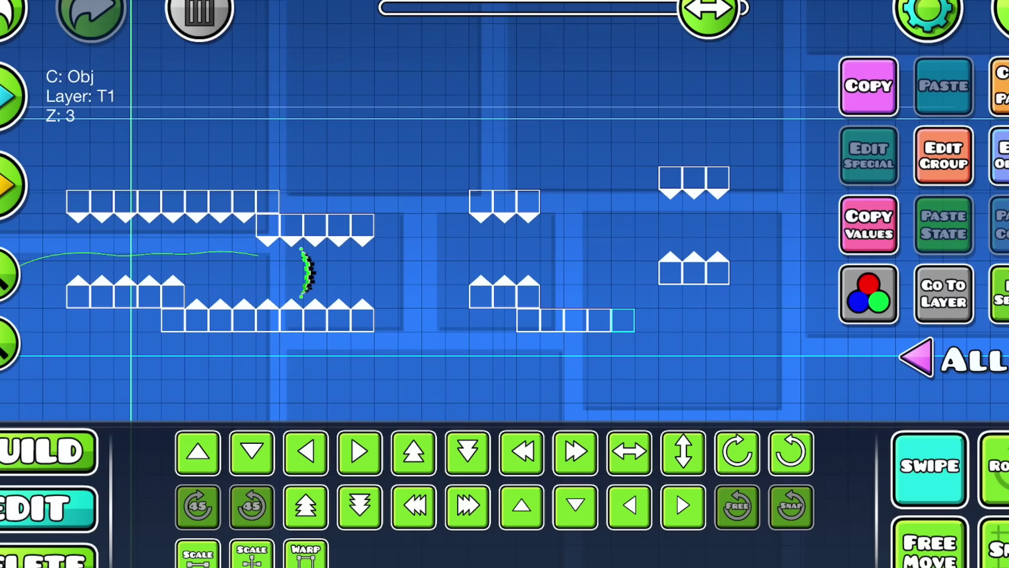
key(ctrl+d)
key(d)
key(ctrl+d)
key(d)
Bridge the ceiling between the two gates with six outline blocks and clear the extra block beneath the second gate.
key(ctrl+d)
key(w)
key(alt+d)
click(529, 202)
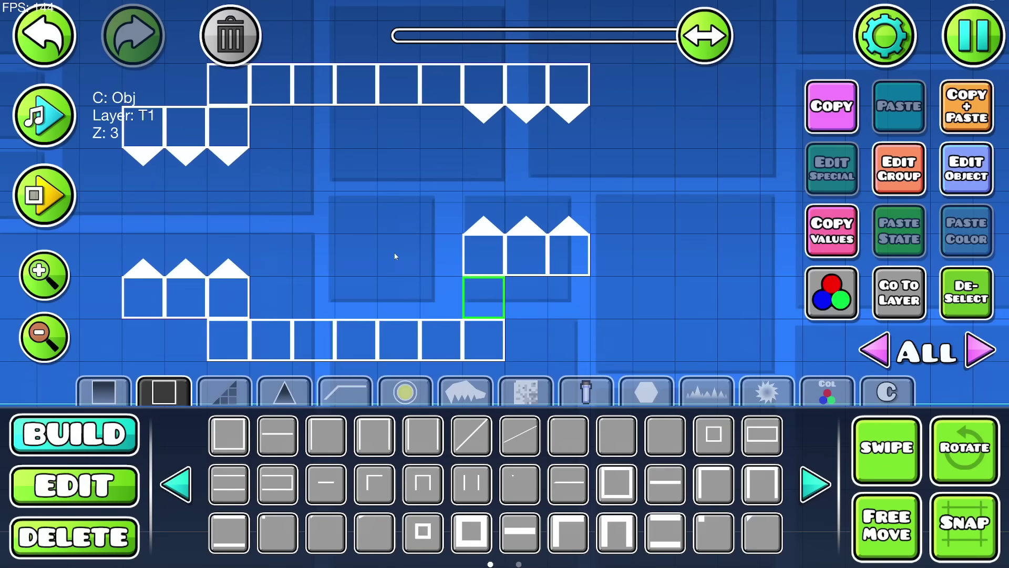
click(389, 252)
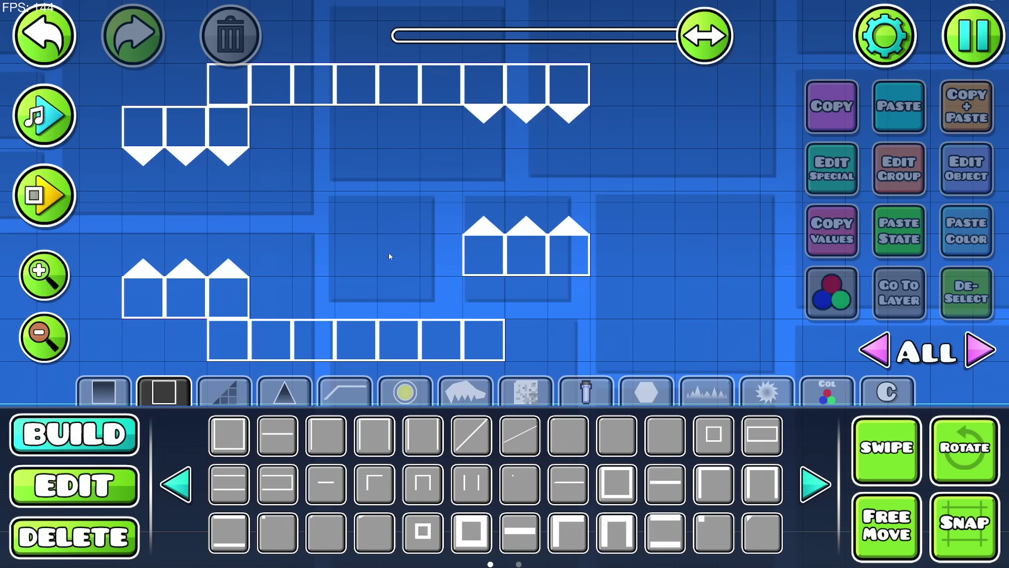
Place a wavy white line between the end of the floor row and the second gate's lower blocks.
click(474, 393)
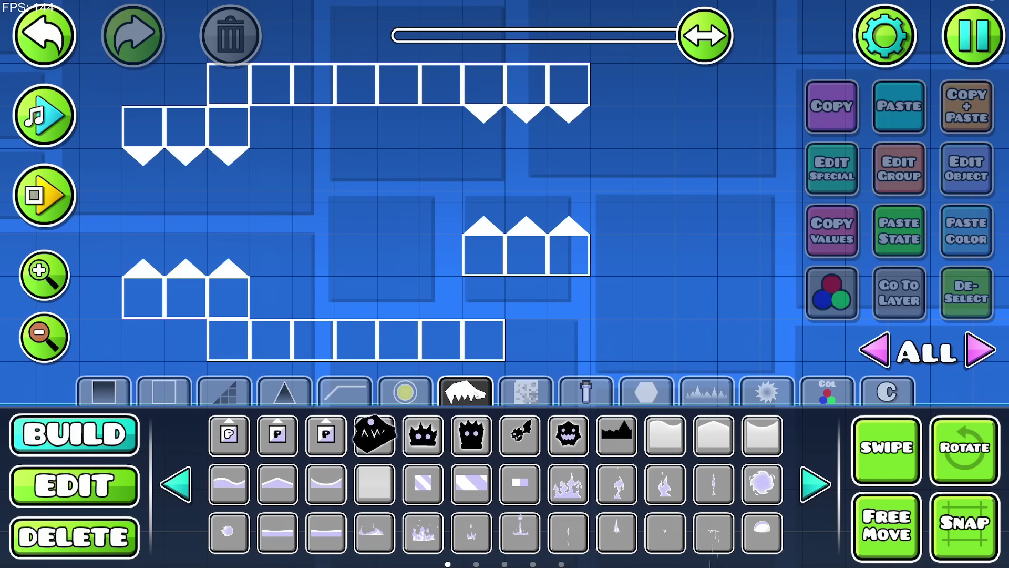
click(802, 480)
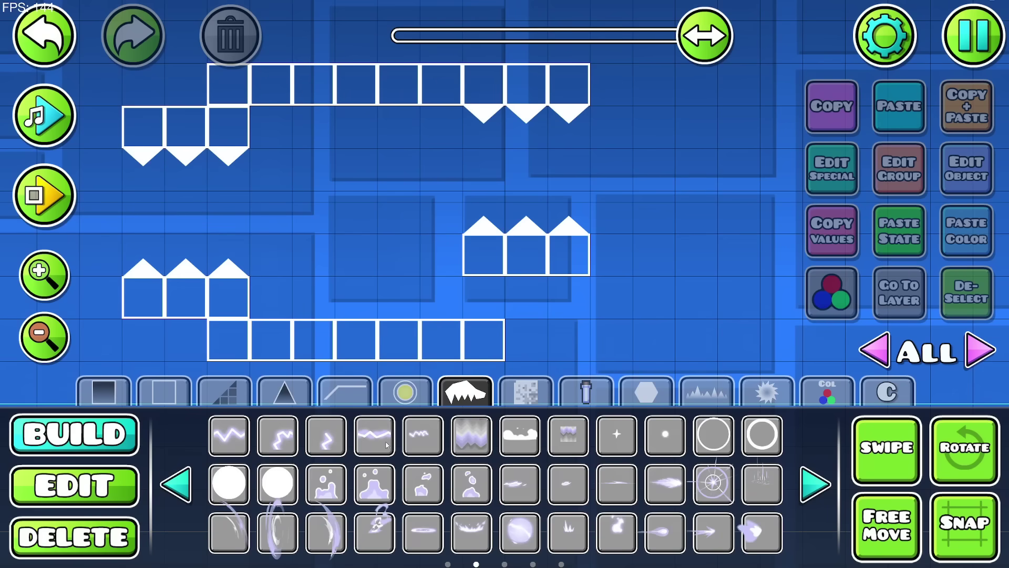
click(480, 308)
key(3)
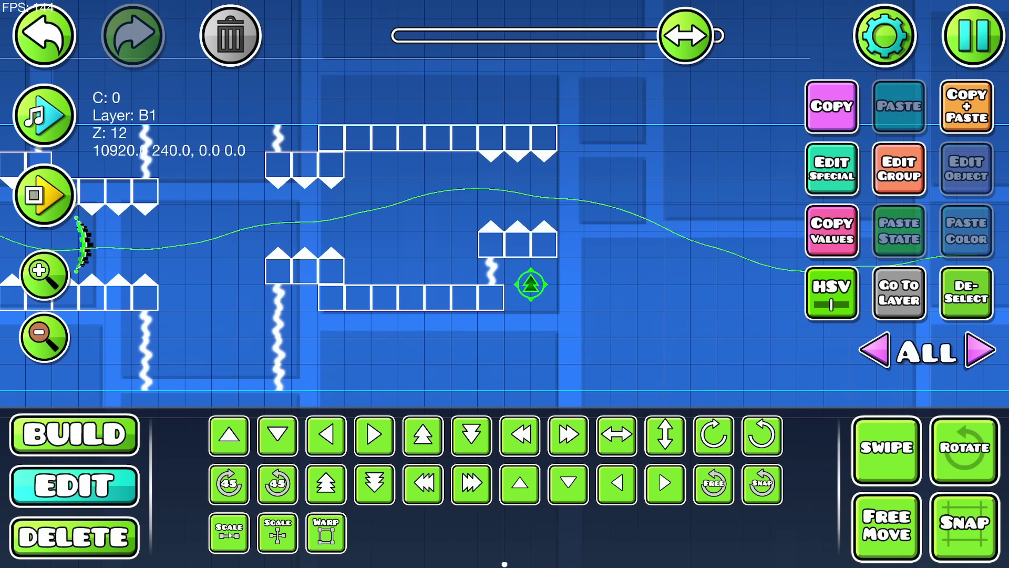
Scale the spider orb below the second gate to 1.25 and deselect it.
click(229, 532)
drag(468, 249, 521, 257)
click(966, 293)
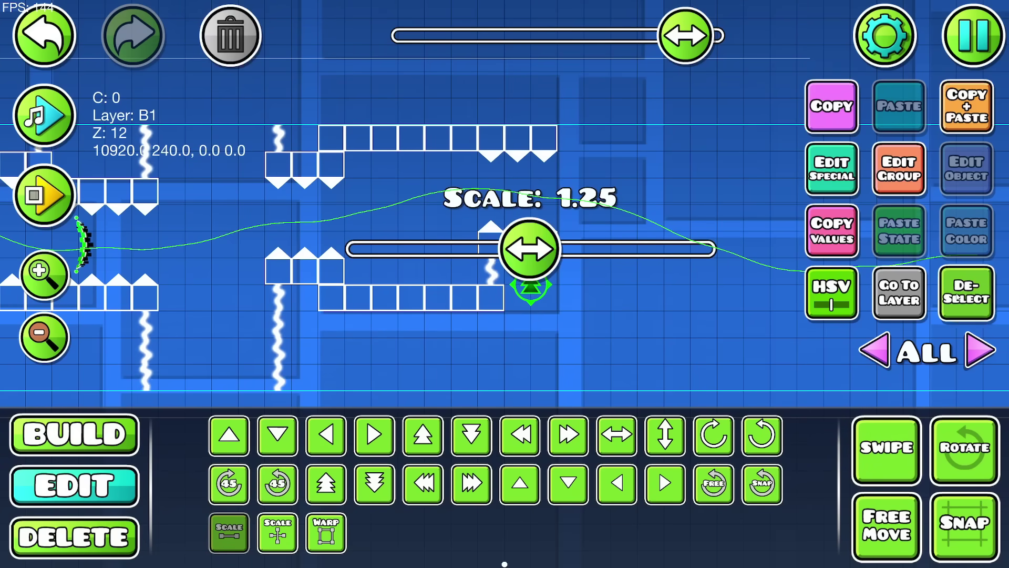
Scale the yellow lightning bolt beside the pink ship portal down to 0.50.
click(50, 336)
drag(83, 332, 865, 292)
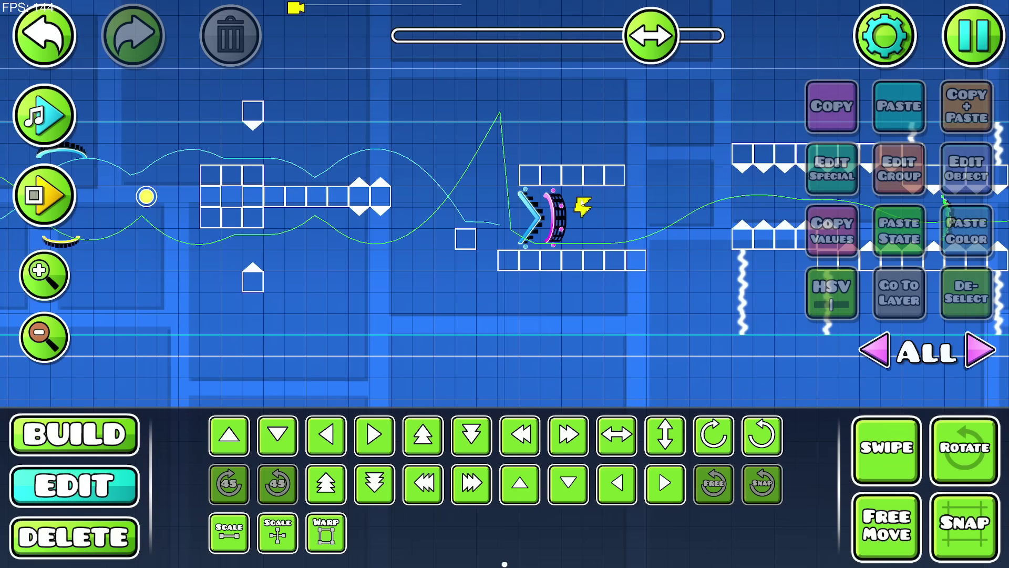
click(582, 209)
drag(588, 231, 542, 247)
click(248, 535)
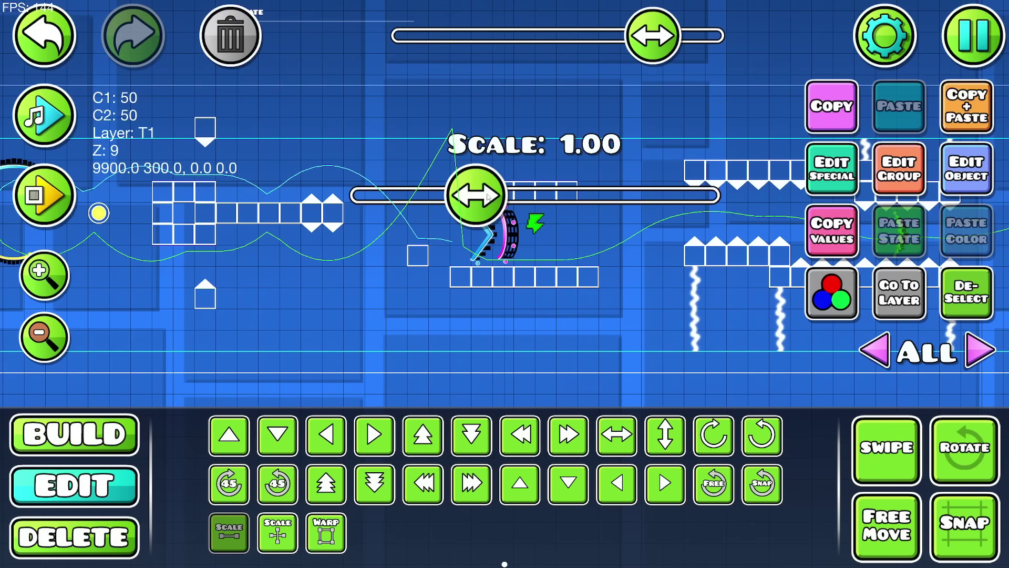
drag(456, 346, 341, 347)
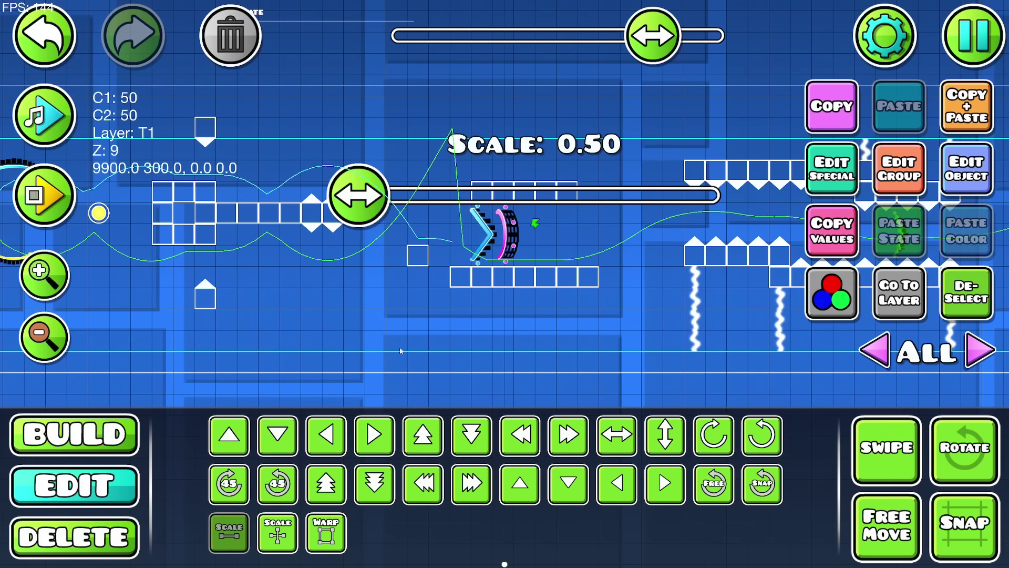
Reposition the blue gravity portal in front of the pink ship portal and move the small lightning bolt between their upper ends.
key(1)
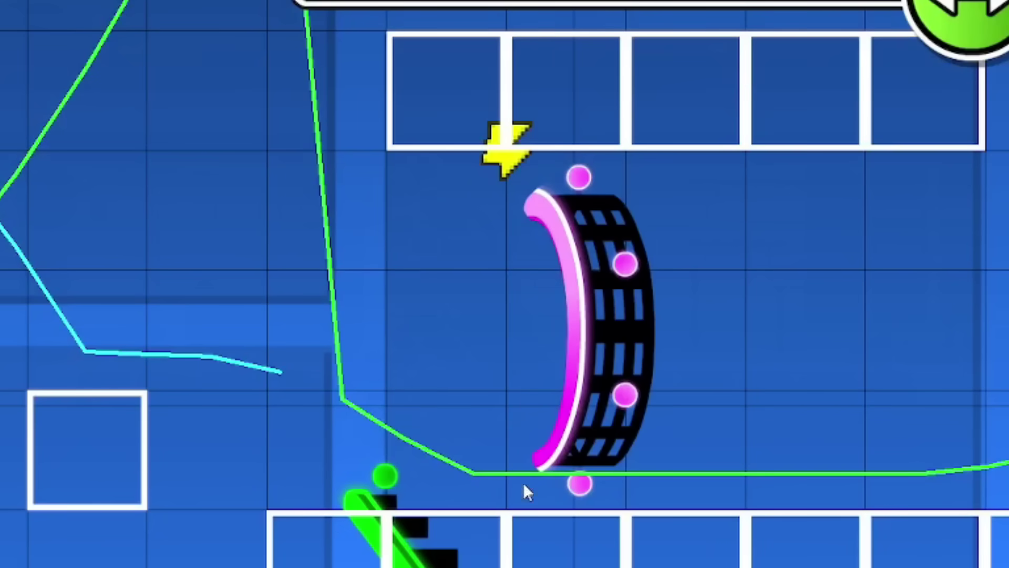
drag(370, 458, 408, 146)
drag(506, 175, 516, 203)
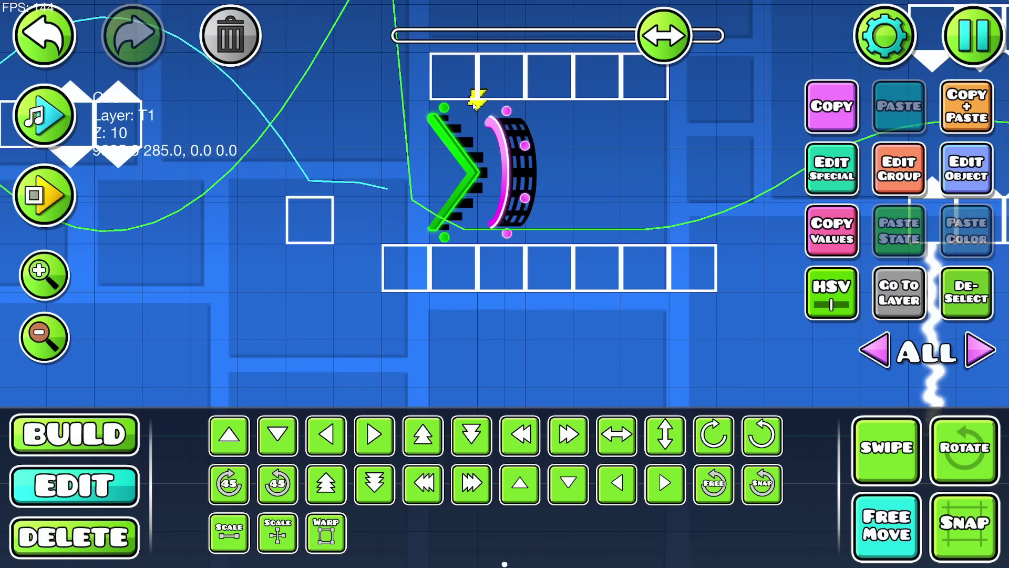
click(502, 158)
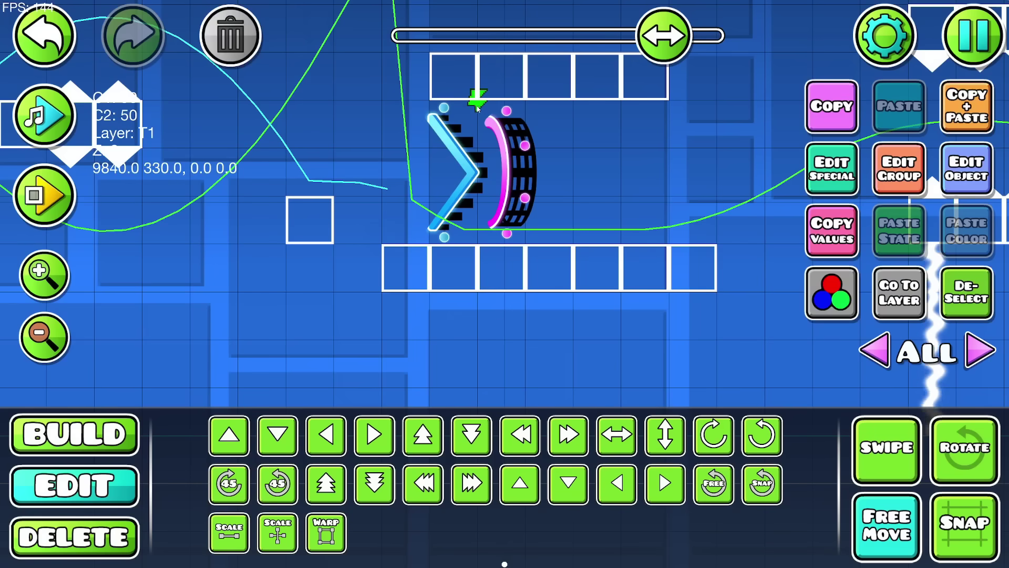
drag(478, 108, 472, 124)
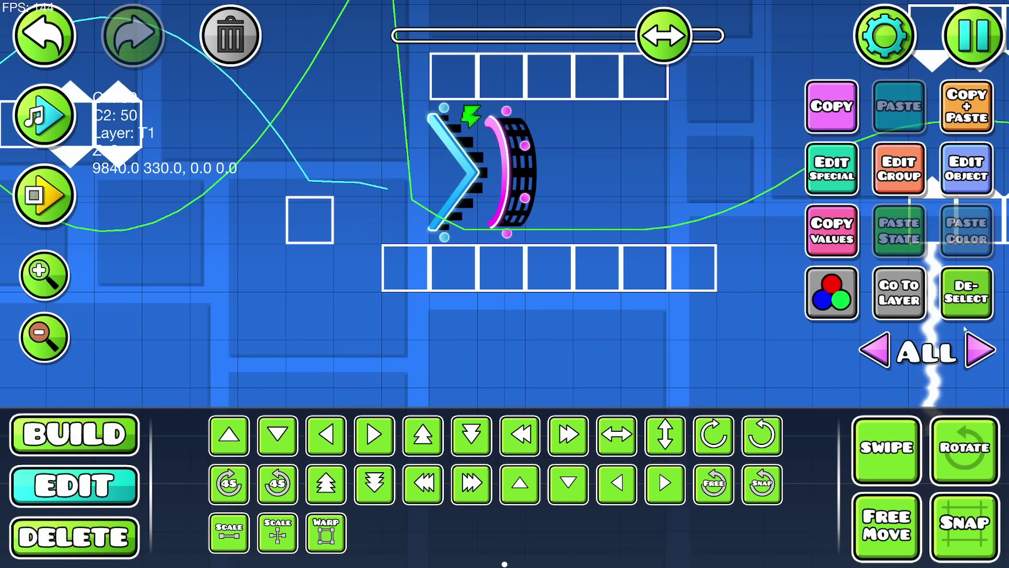
Extend the ceiling's descending staircase with three more duplicates of the spiked block pair, each one block forward and one block lower.
click(966, 305)
drag(696, 285, 645, 362)
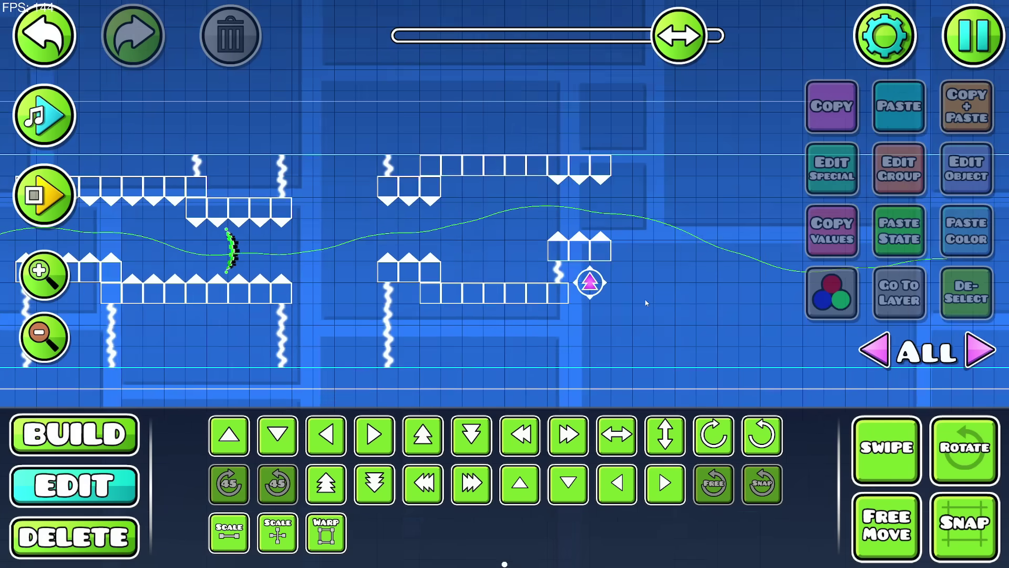
drag(652, 302, 637, 304)
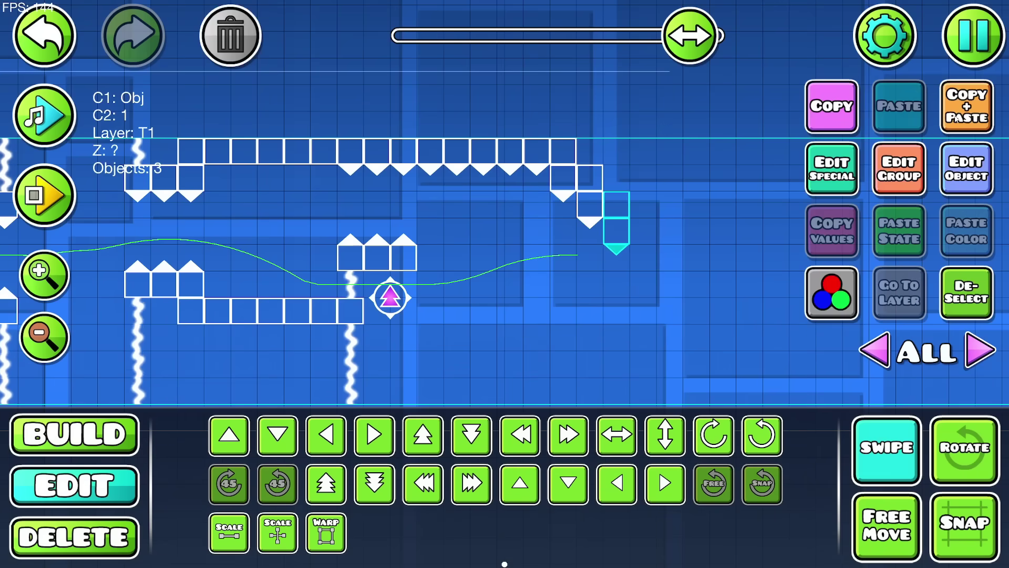
key(ctrl+d)
key(d)
key(s)
key(ctrl+d)
key(d)
key(s)
key(ctrl+d)
key(d)
key(s)
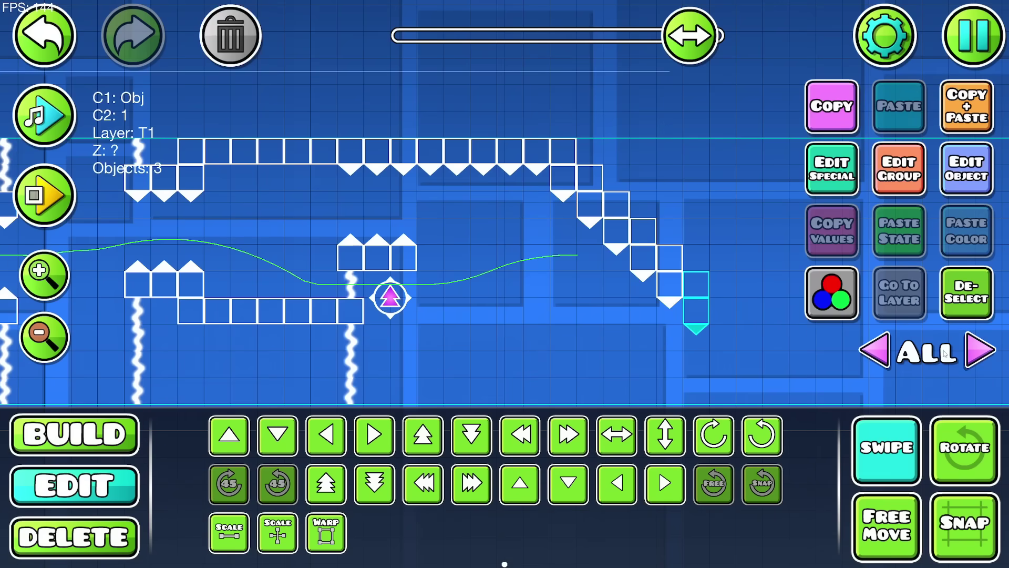
On layer 0, place a spiked block on the floor line beneath the staircase and duplicate it into a row of ten.
click(980, 350)
key(space)
drag(699, 342, 606, 302)
click(164, 391)
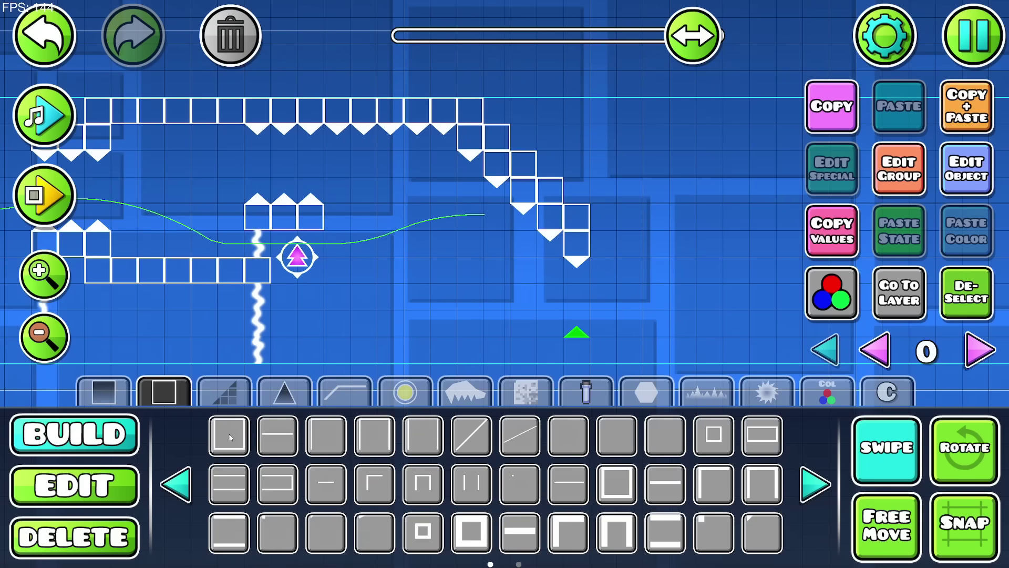
key(2)
drag(550, 371, 609, 316)
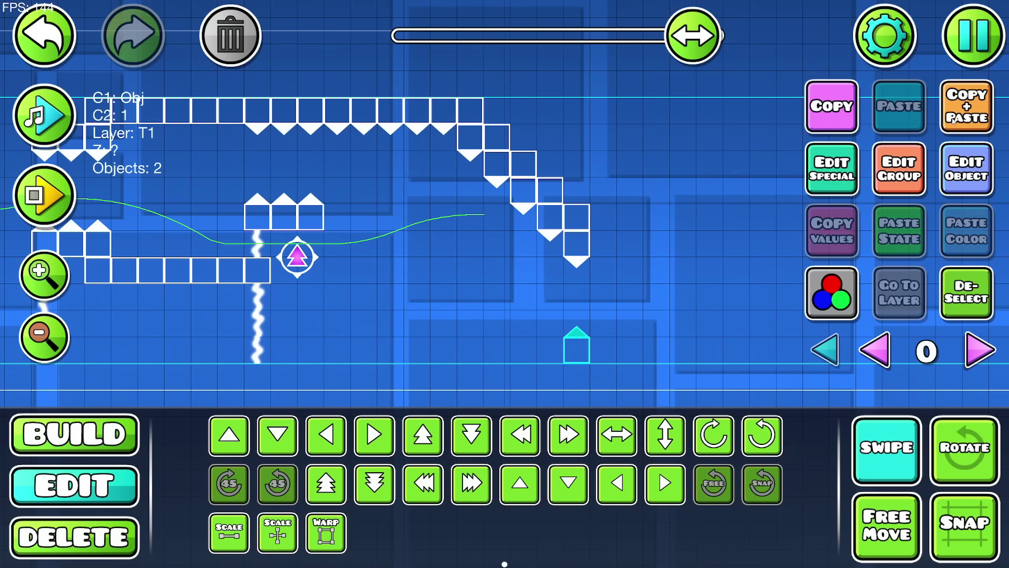
Raise the floor row's first spiked block one unit, fill in beneath it, and add a higher spiked step in front of it.
drag(423, 371, 463, 329)
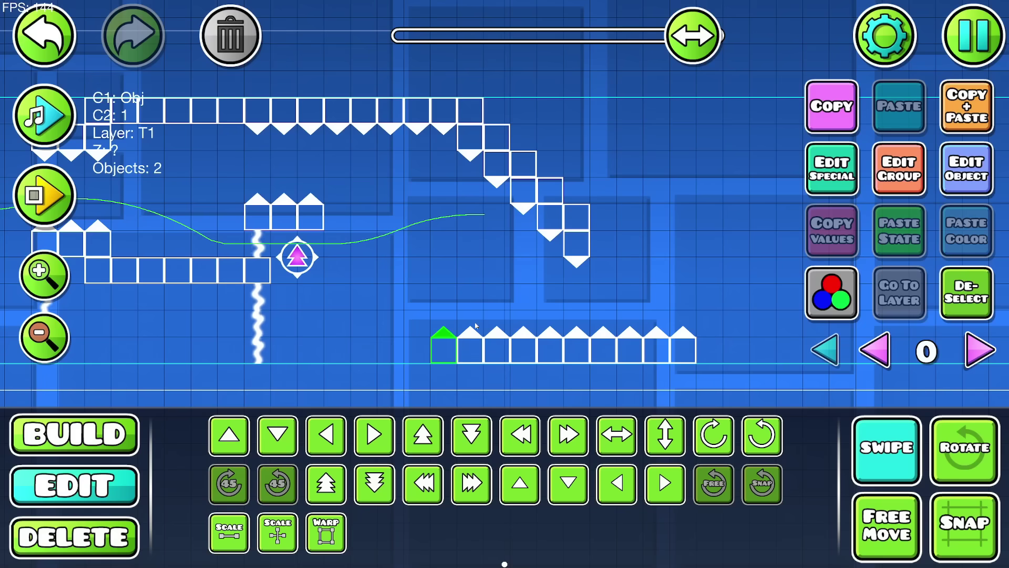
key(w)
key(alt+d)
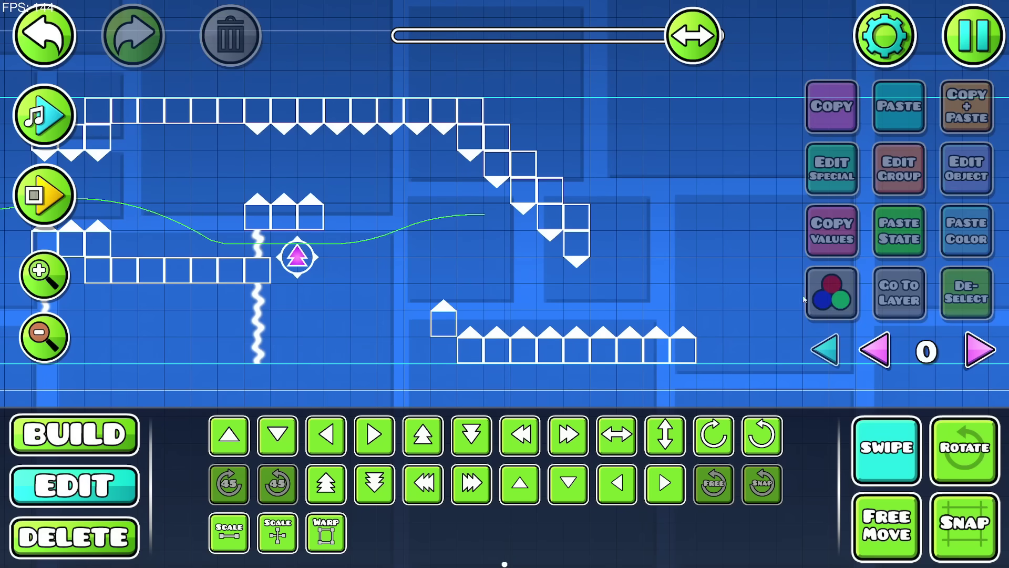
click(454, 321)
click(756, 305)
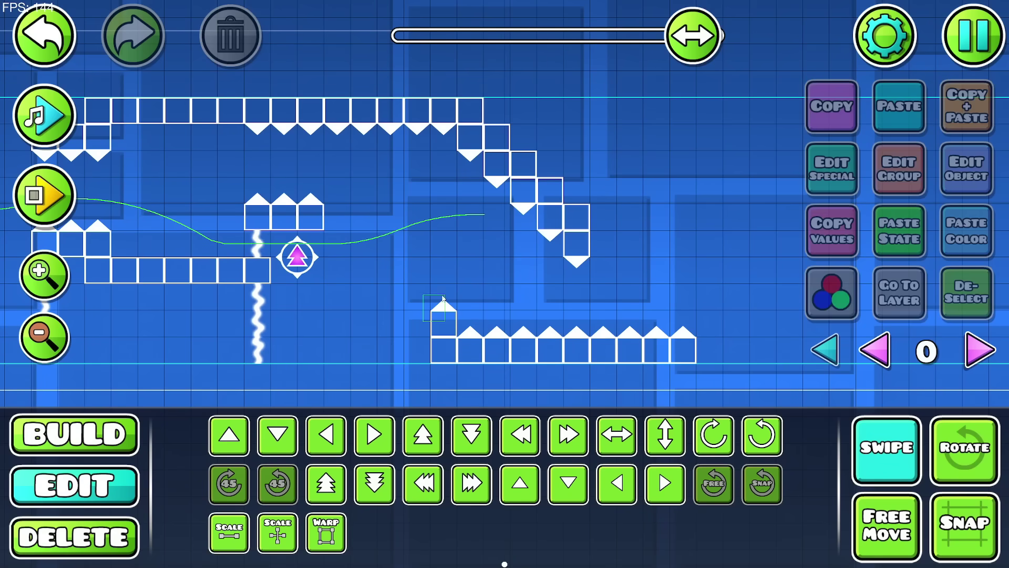
drag(443, 296, 450, 290)
key(ctrl+d)
key(a)
key(w)
key(alt+d)
Place wavy white lines below the floor's front step and from the staircase's lower end up to the ceiling line.
key(t)
drag(506, 321, 586, 309)
click(497, 285)
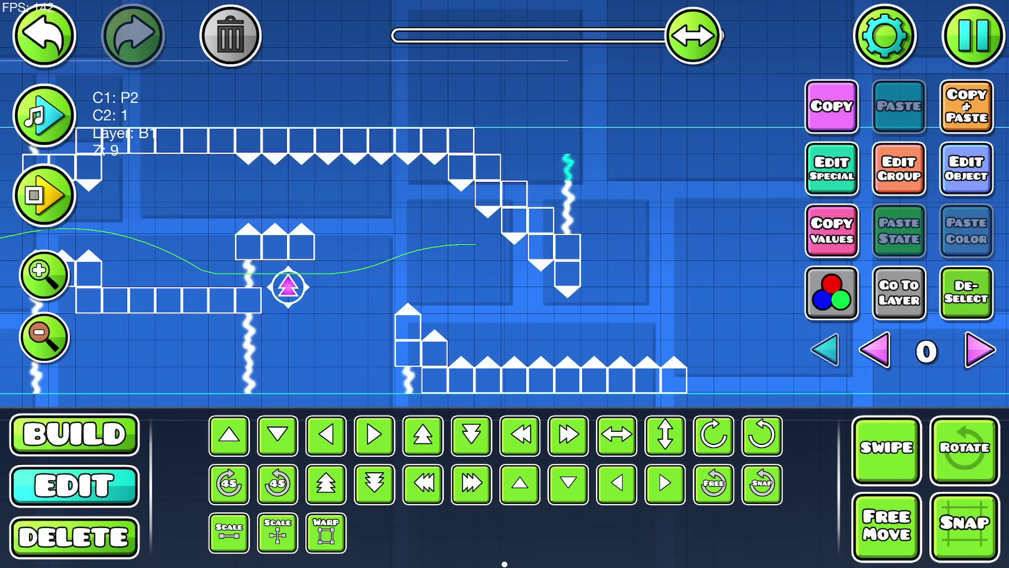
key(ctrl+d)
key(w)
key(alt+d)
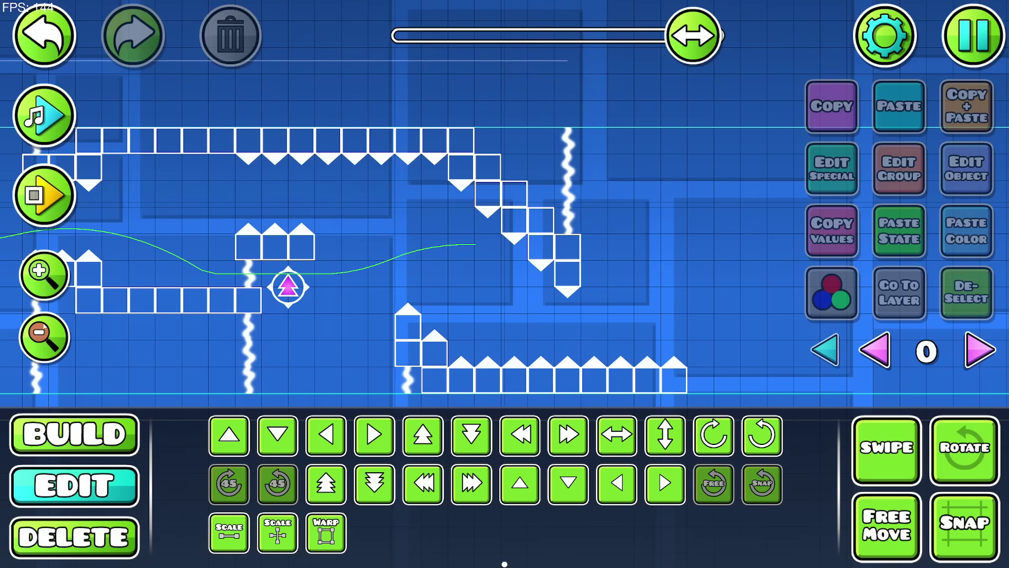
Extend the staircase's lower end with a level row of spiked blocks and place a green cube portal just past it.
click(44, 337)
click(44, 337)
drag(347, 317, 519, 309)
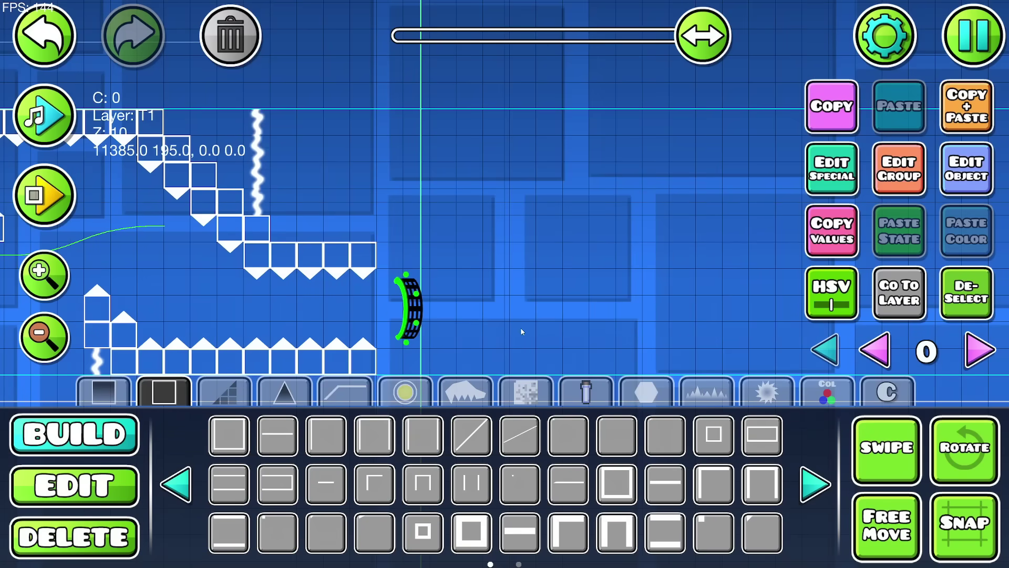
drag(113, 276, 596, 280)
key(2)
click(456, 268)
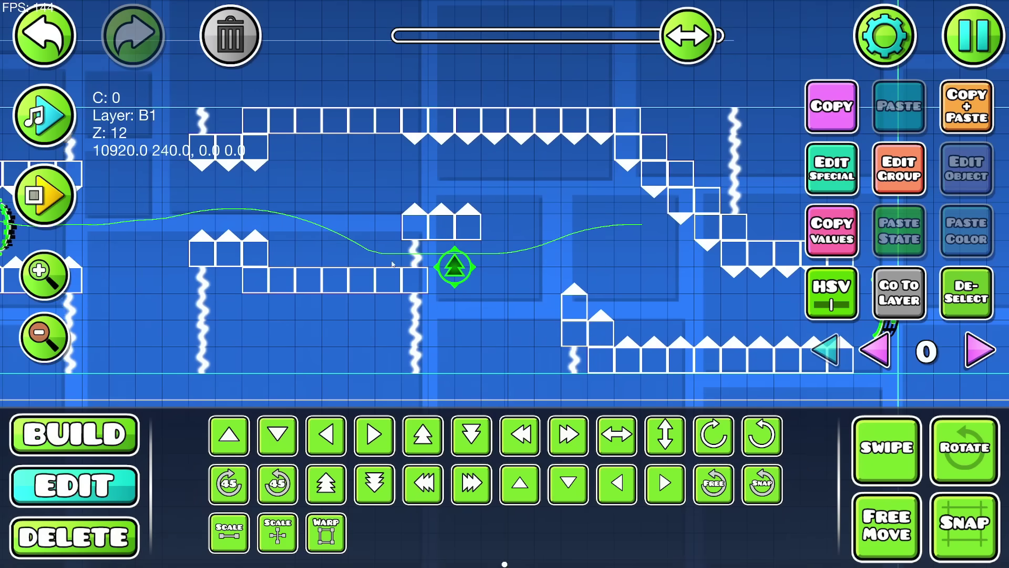
Extend the floor row beyond the green portal with plain blocks and duplicate the last ceiling block one unit forward.
drag(788, 314, 510, 299)
click(524, 344)
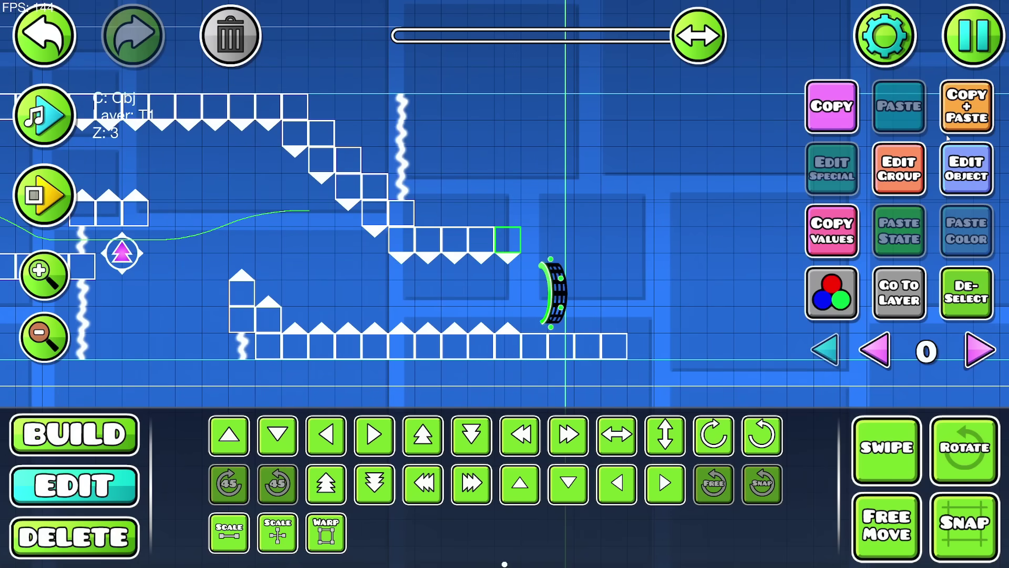
click(975, 117)
key(d)
click(967, 293)
Build block platforms beyond the green cube portal and fill the raised double-row platform's lower row with F blocks.
drag(652, 315, 548, 314)
drag(548, 314, 513, 312)
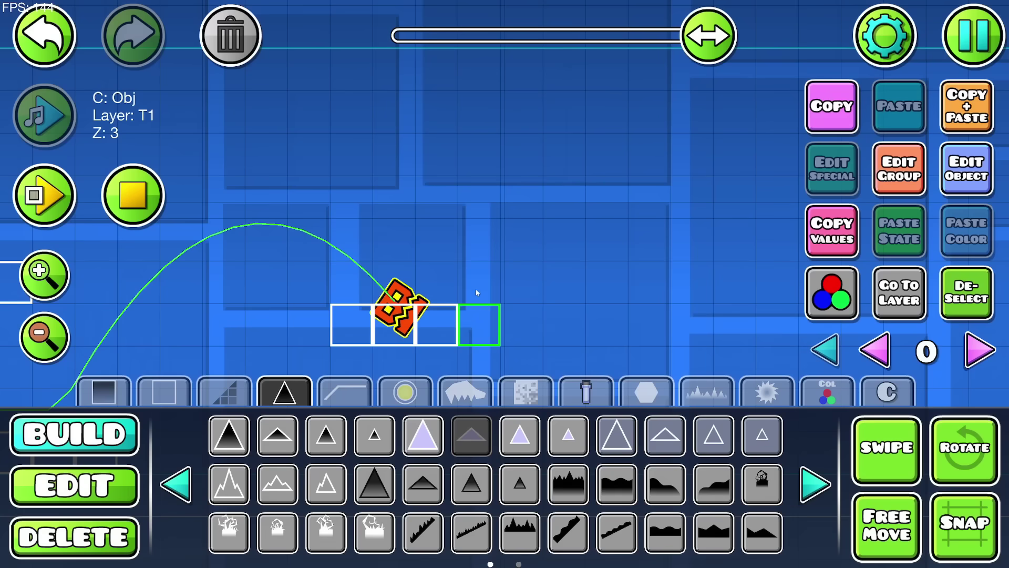
click(161, 388)
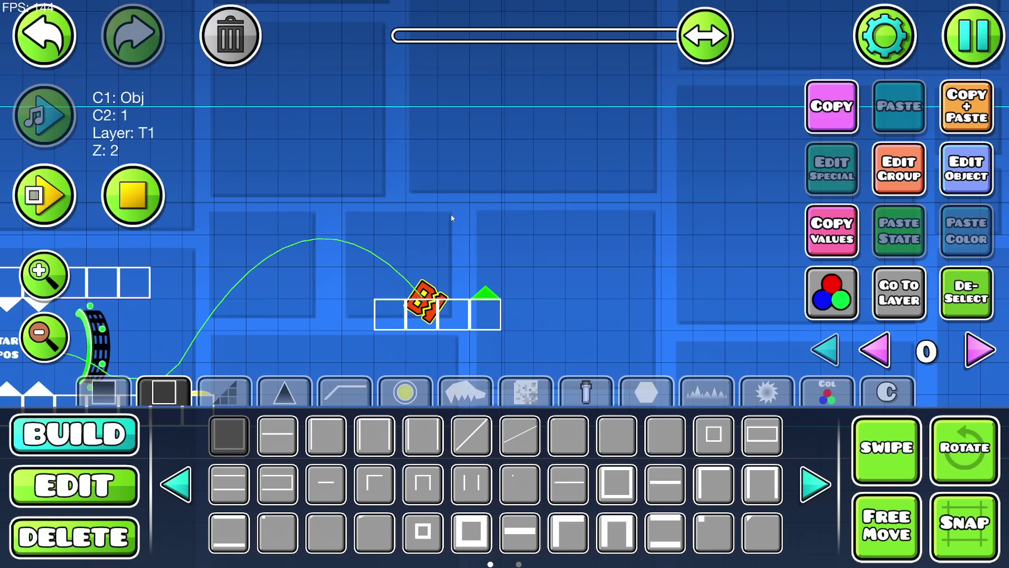
click(405, 392)
click(816, 484)
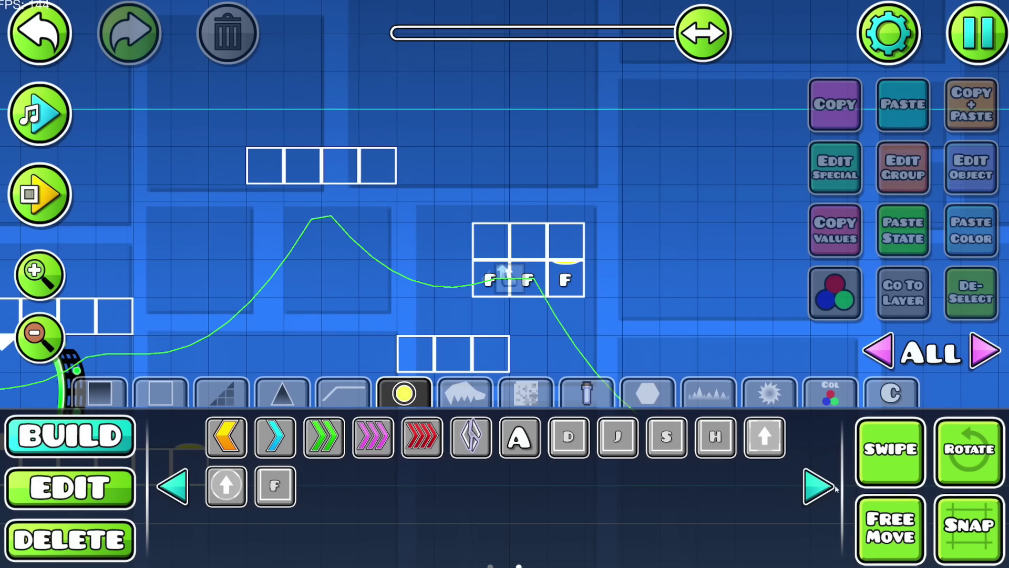
Place a user coin centred beneath the upper four-block platform.
click(816, 485)
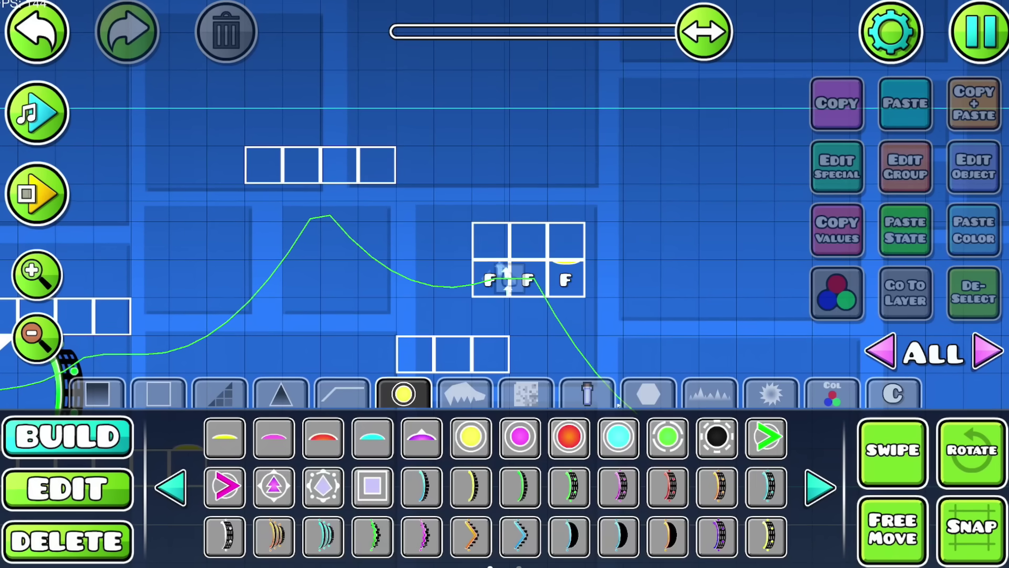
click(822, 488)
click(169, 488)
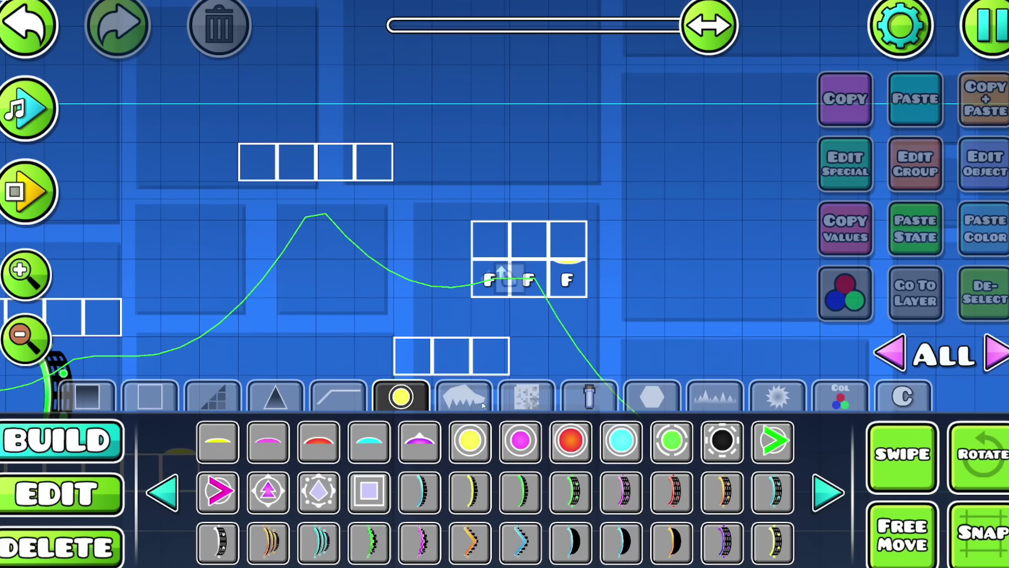
click(465, 395)
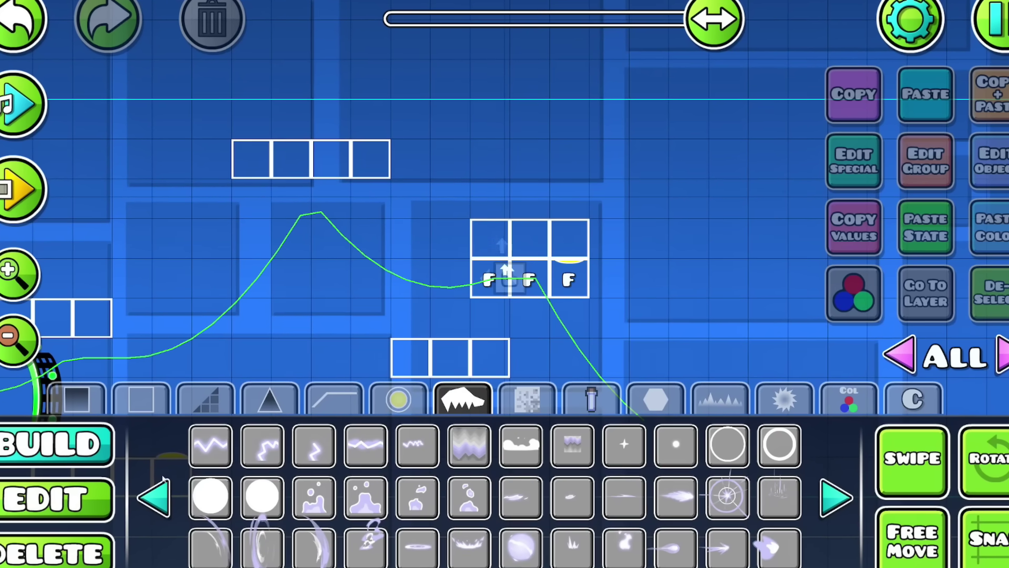
click(159, 493)
click(153, 491)
click(154, 491)
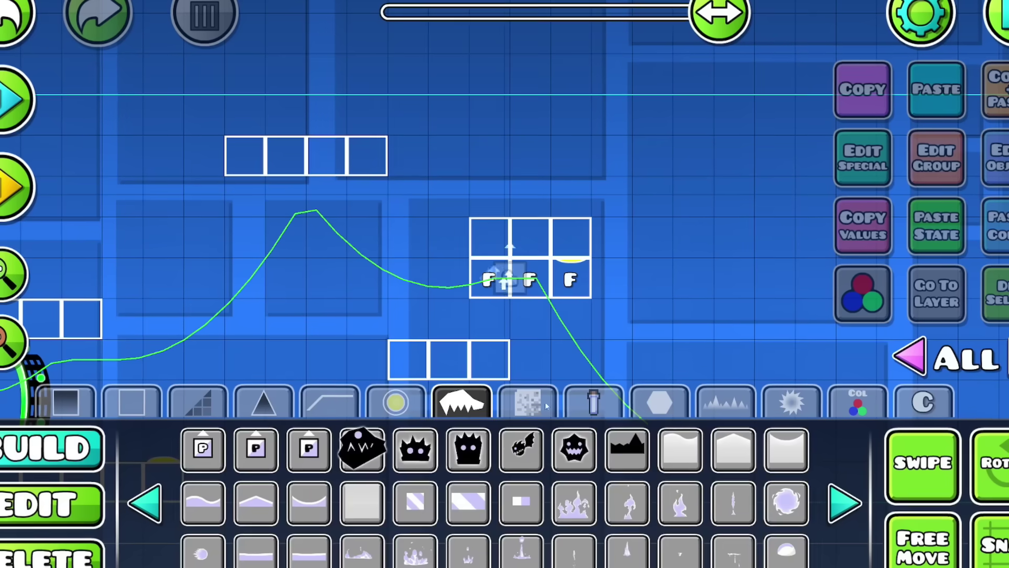
click(593, 402)
click(846, 504)
click(846, 503)
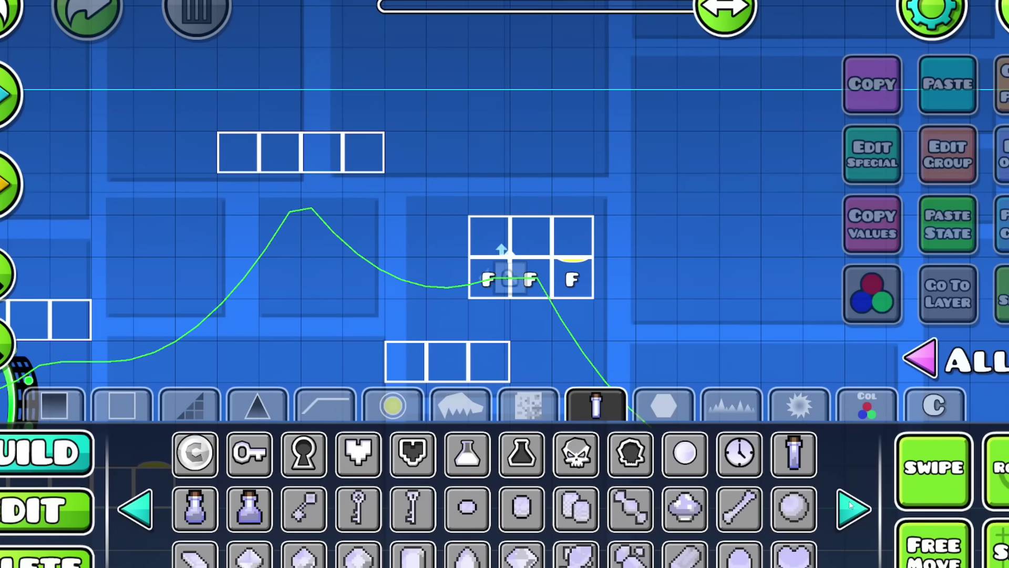
click(356, 275)
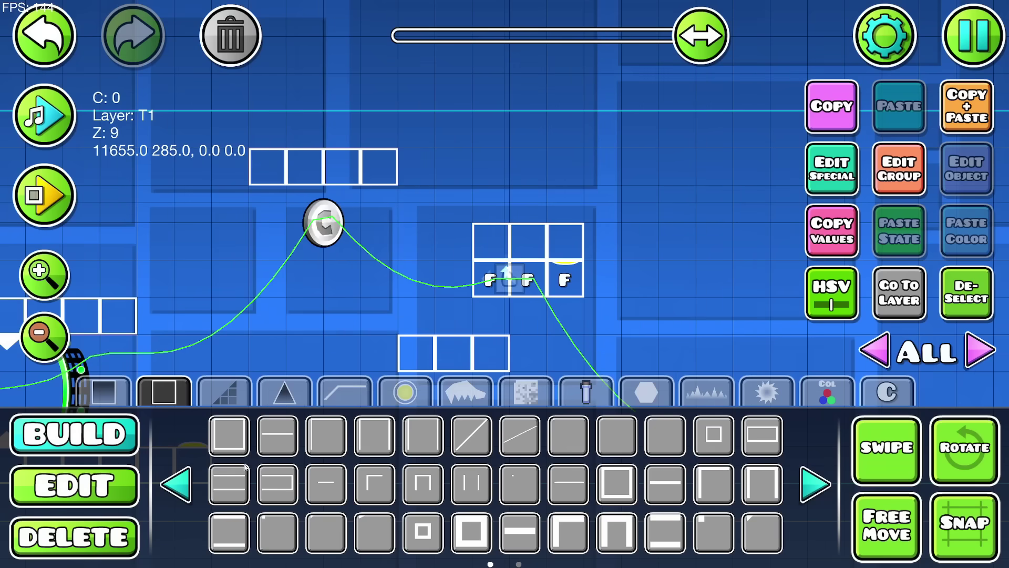
Trim the upper platform to the two blocks directly above the coin and playtest the jump.
drag(448, 369, 543, 376)
key(3)
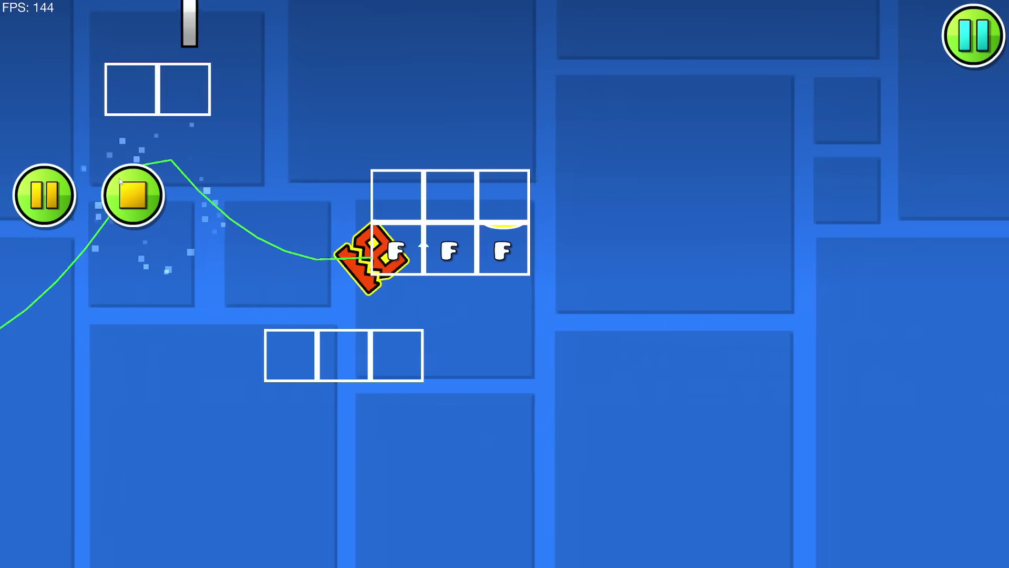
drag(368, 295, 515, 304)
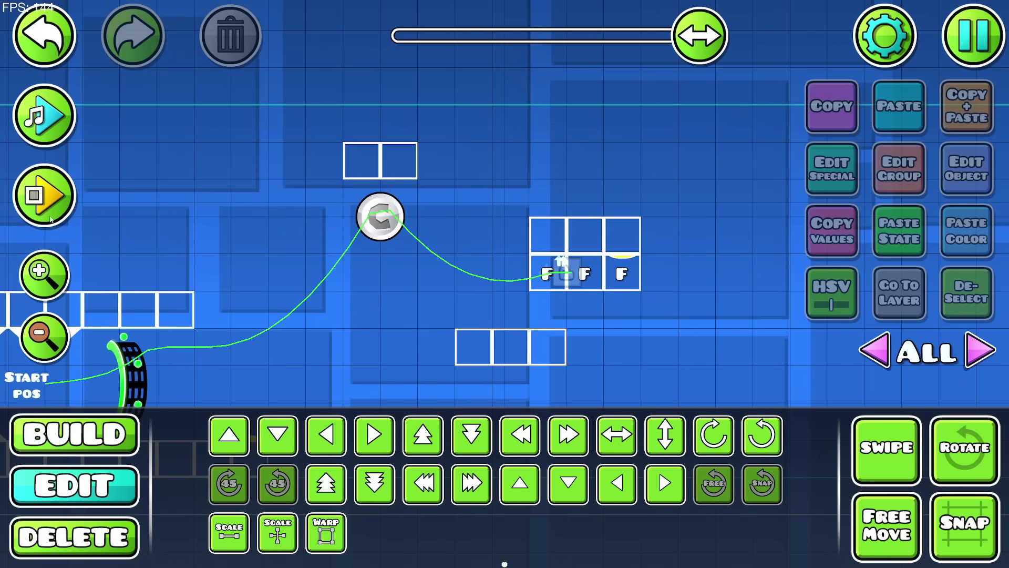
click(44, 195)
click(133, 195)
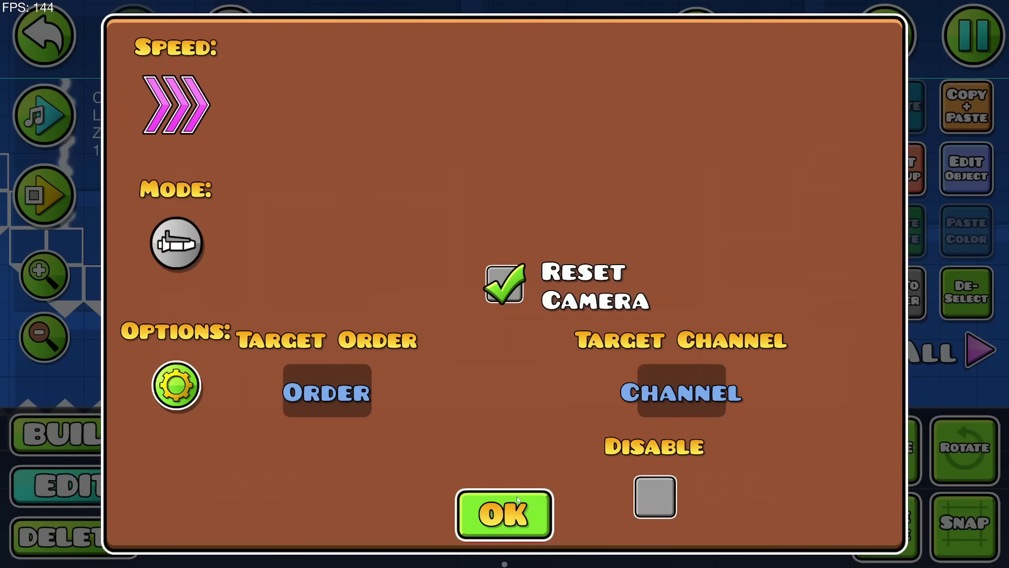
Apply ship mode, triple-arrow speed and camera reset to the start position before the green portal and playtest from it.
click(518, 499)
key(Return)
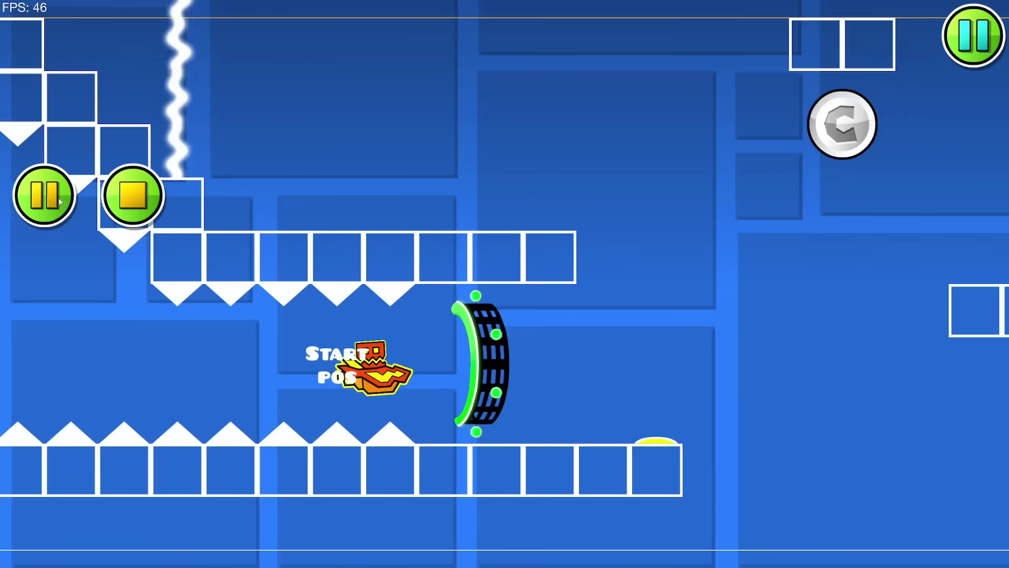
click(138, 196)
drag(377, 200, 520, 209)
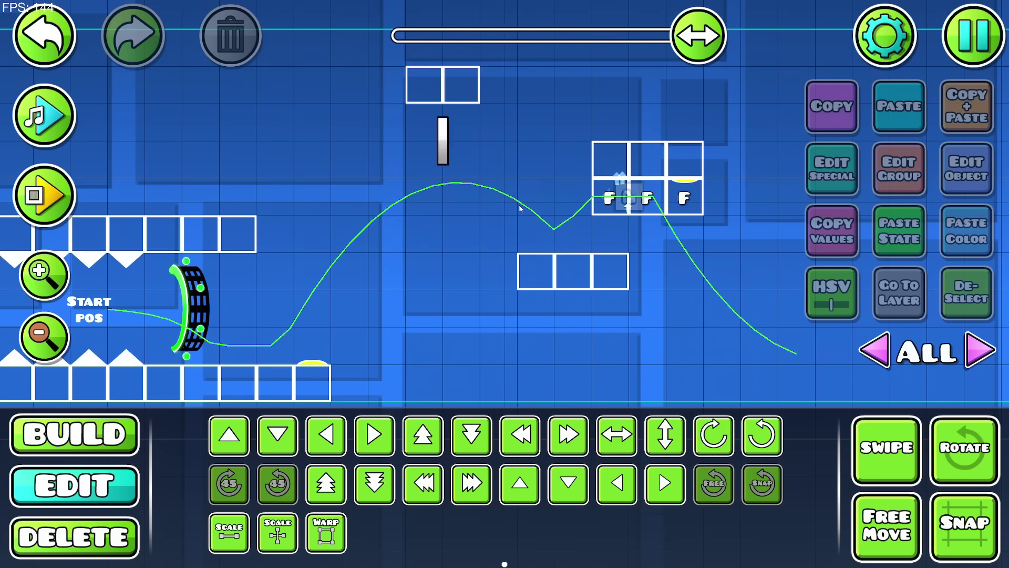
Rescale the coin beneath the two-block platform.
click(436, 152)
click(229, 533)
drag(435, 295, 449, 362)
drag(383, 171, 311, 172)
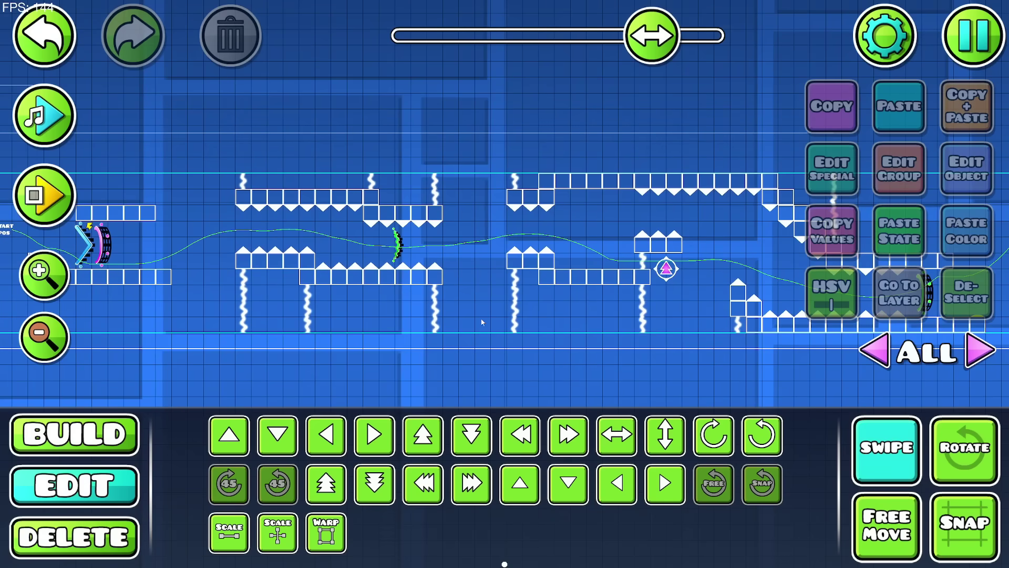
Select the ship section's blocks, spikes and wavy lines and add them to group ID 2.
click(37, 333)
drag(307, 336, 801, 154)
click(868, 433)
drag(676, 357, 520, 352)
click(42, 275)
click(888, 169)
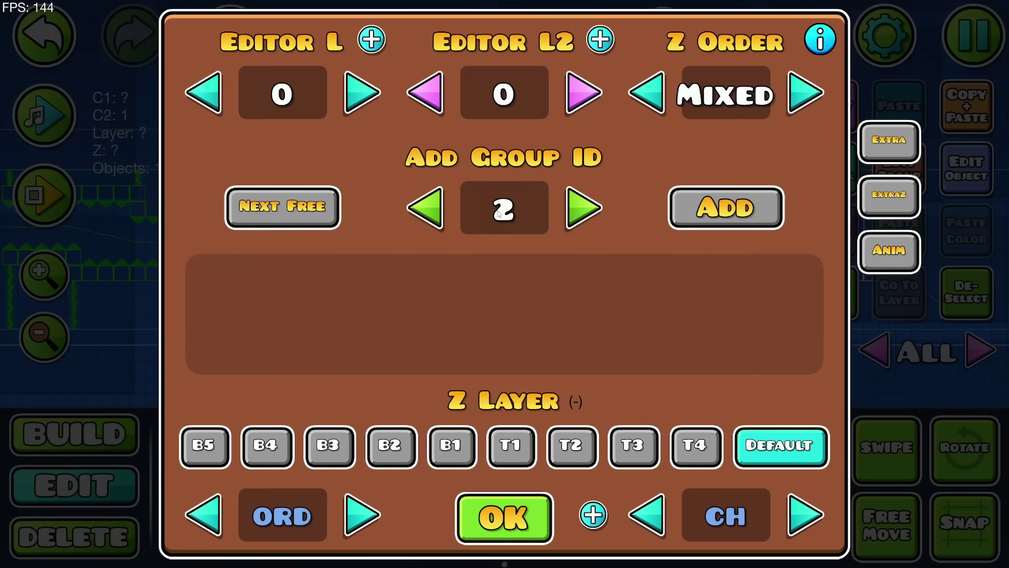
click(504, 517)
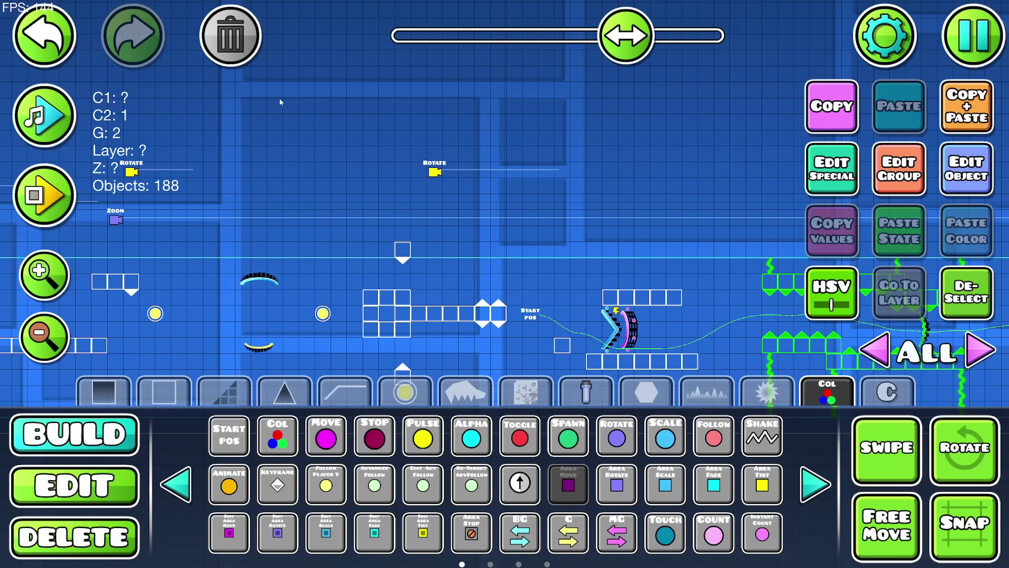
Place an Area Move trigger before the ship section, targeting group 2 with P1 as its centre and MoveDist 24.
click(281, 103)
click(940, 188)
click(902, 284)
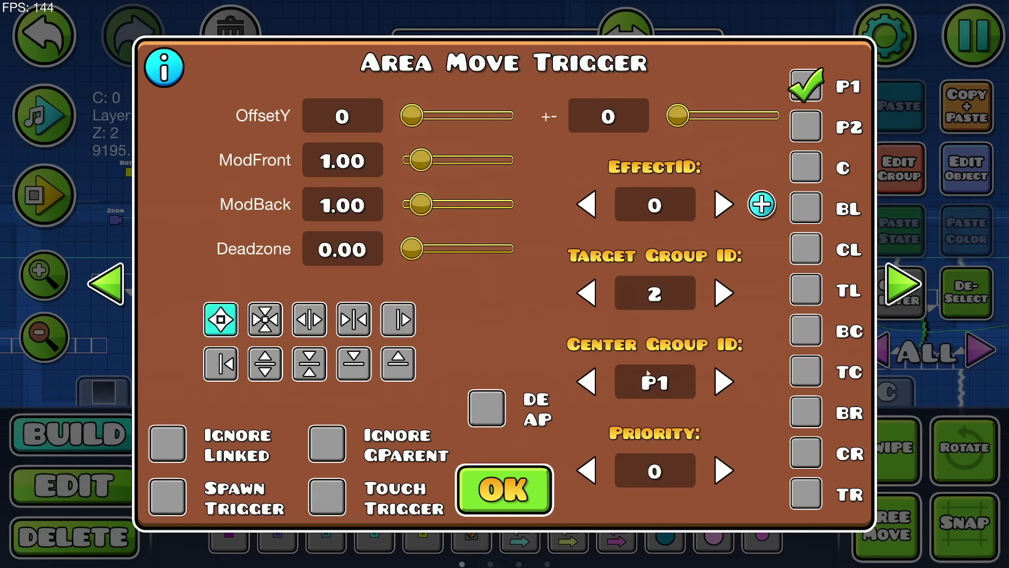
click(116, 276)
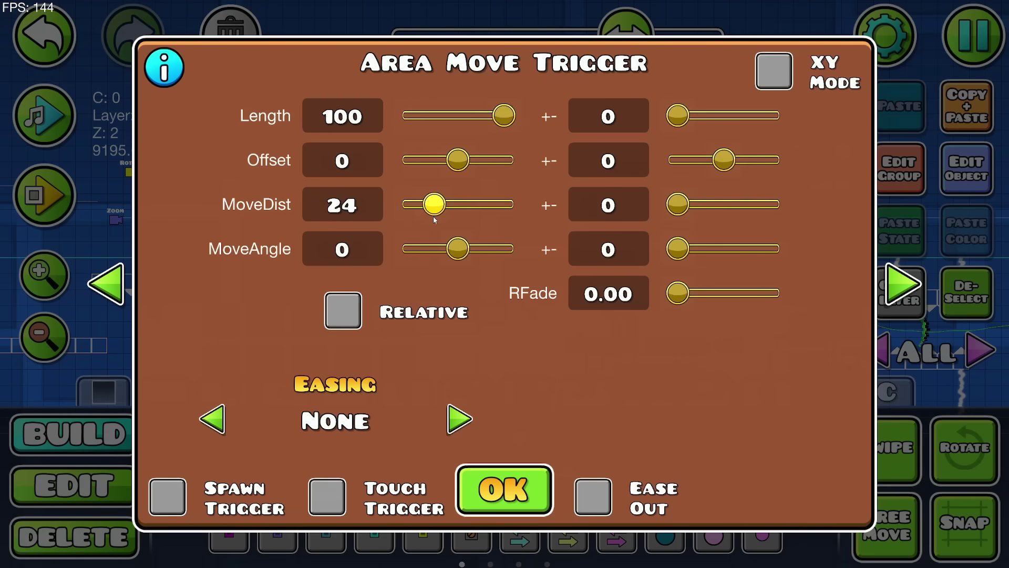
Playtest the area movement in the ship section and check the Area Move trigger's settings.
click(45, 195)
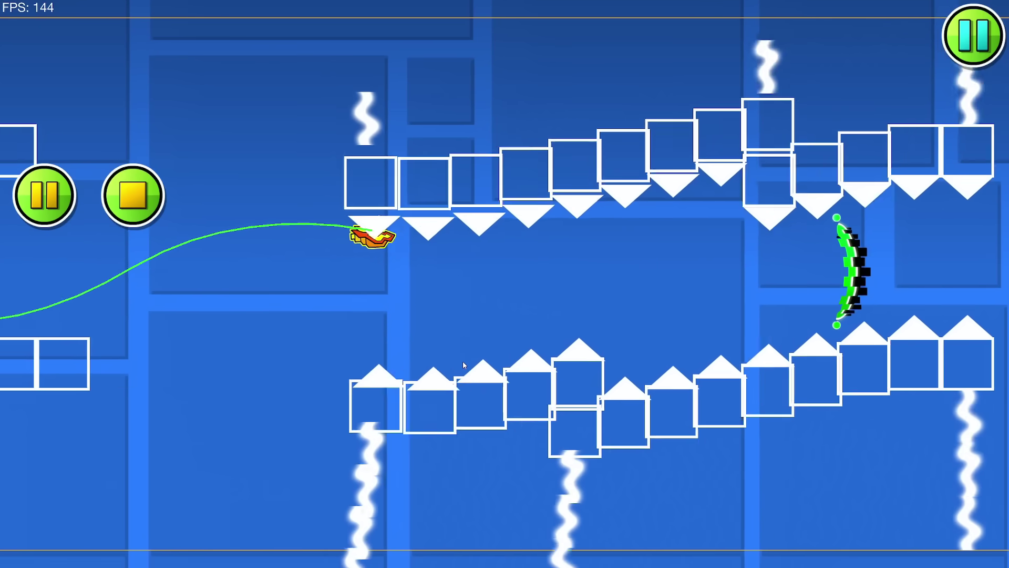
click(124, 192)
drag(124, 192, 611, 289)
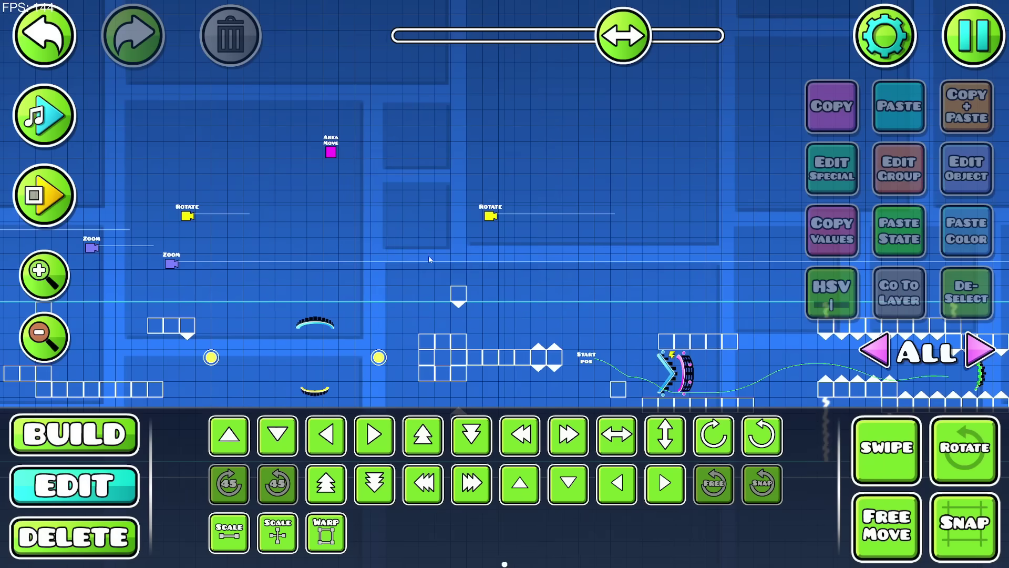
double_click(330, 151)
click(496, 467)
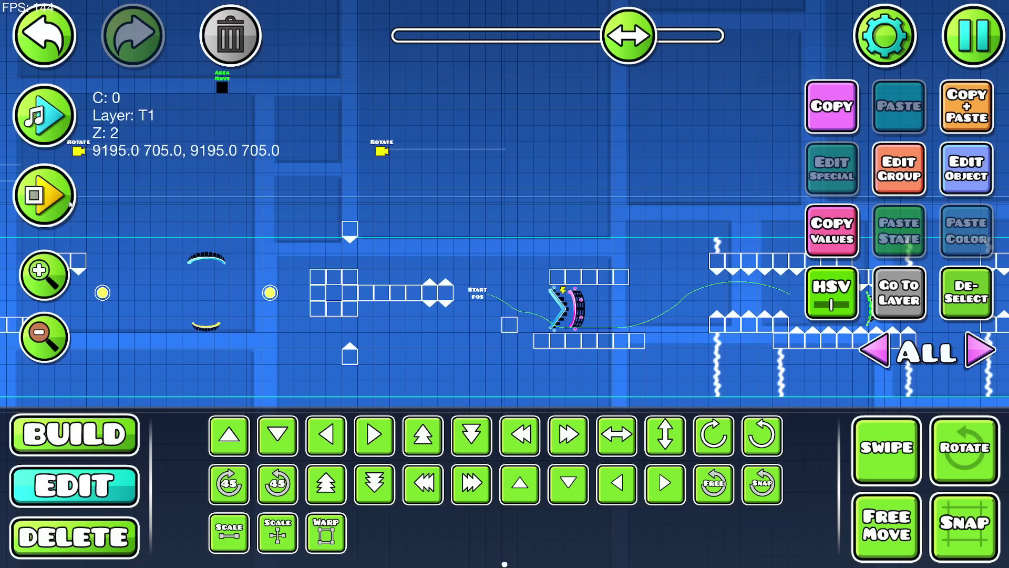
Playtest the ship section with the Area Move trigger's MoveDist raised to 50.
key(Return)
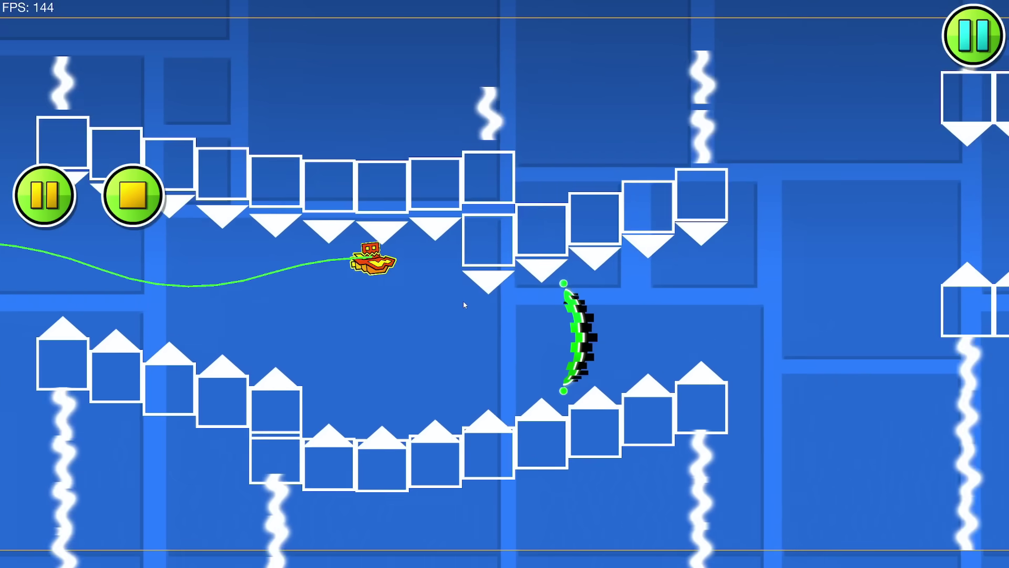
drag(131, 200, 598, 295)
click(153, 95)
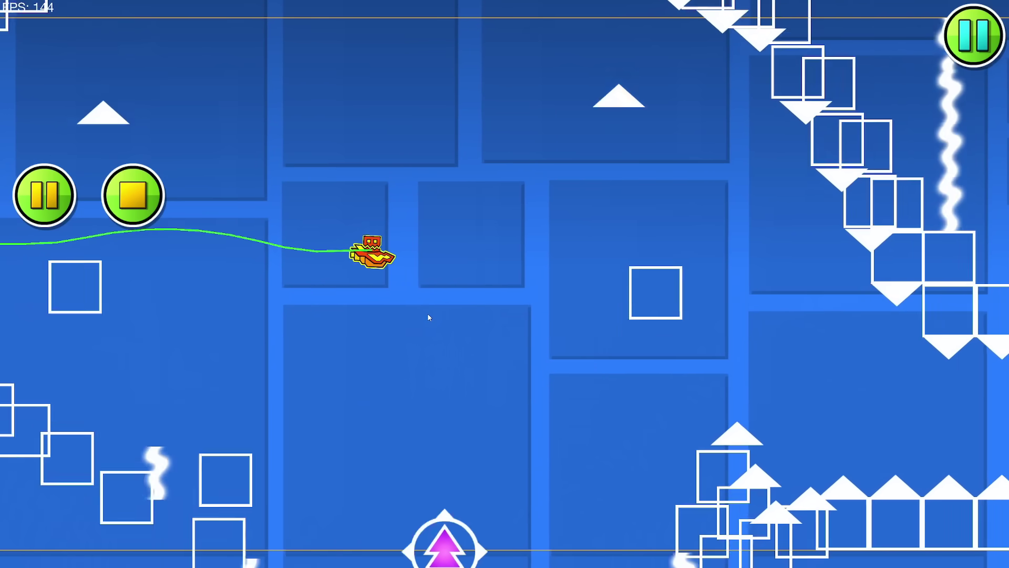
click(141, 219)
drag(141, 220, 904, 242)
Set the Area Move trigger's MoveDist to 5.
drag(109, 142, 314, 158)
click(170, 92)
click(967, 169)
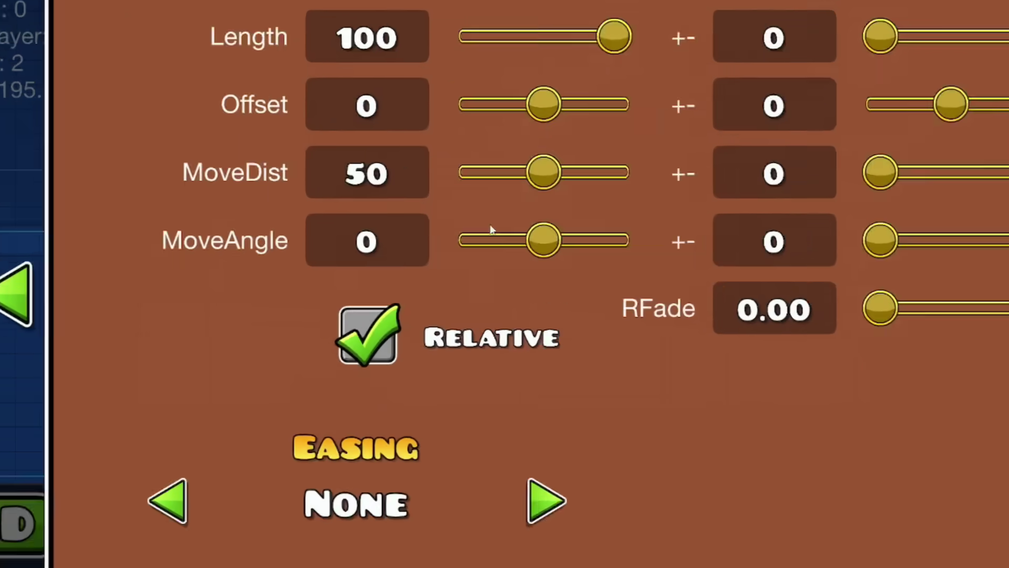
drag(465, 200, 431, 199)
drag(715, 71, 711, 70)
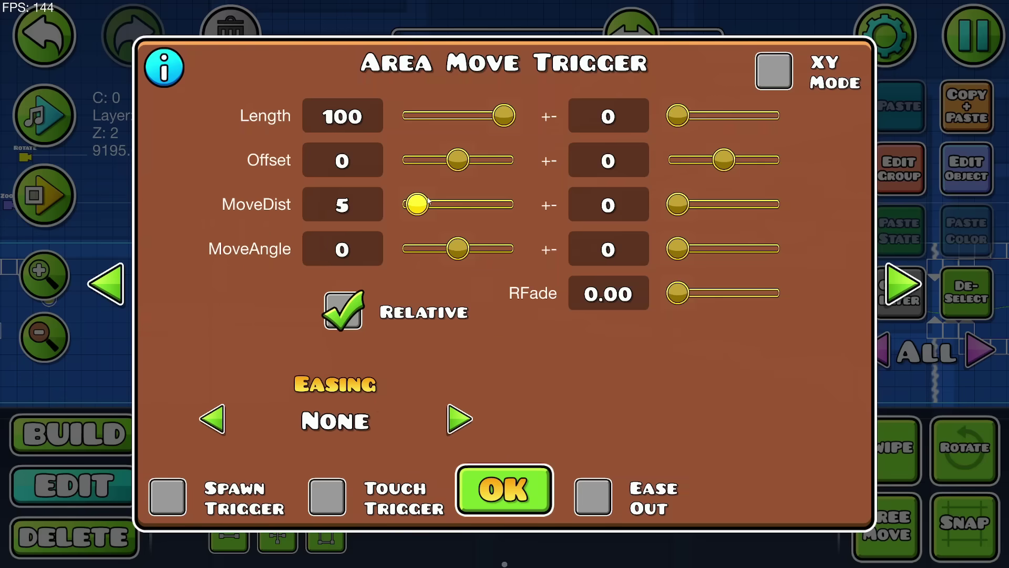
click(517, 491)
Playtest the ship section with the weaker area movement through to the cube portal.
key(Return)
click(489, 325)
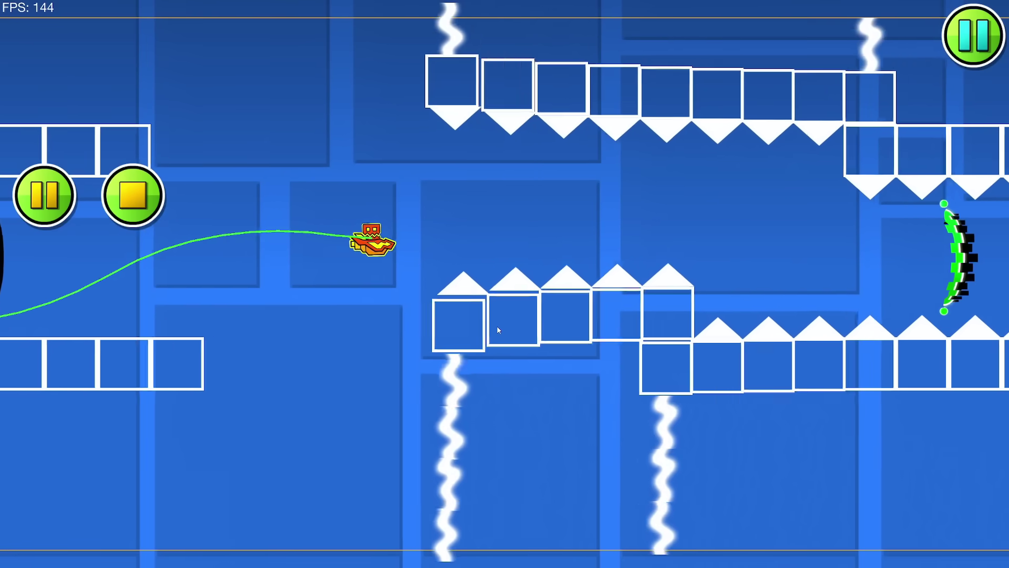
click(489, 325)
click(486, 327)
click(482, 326)
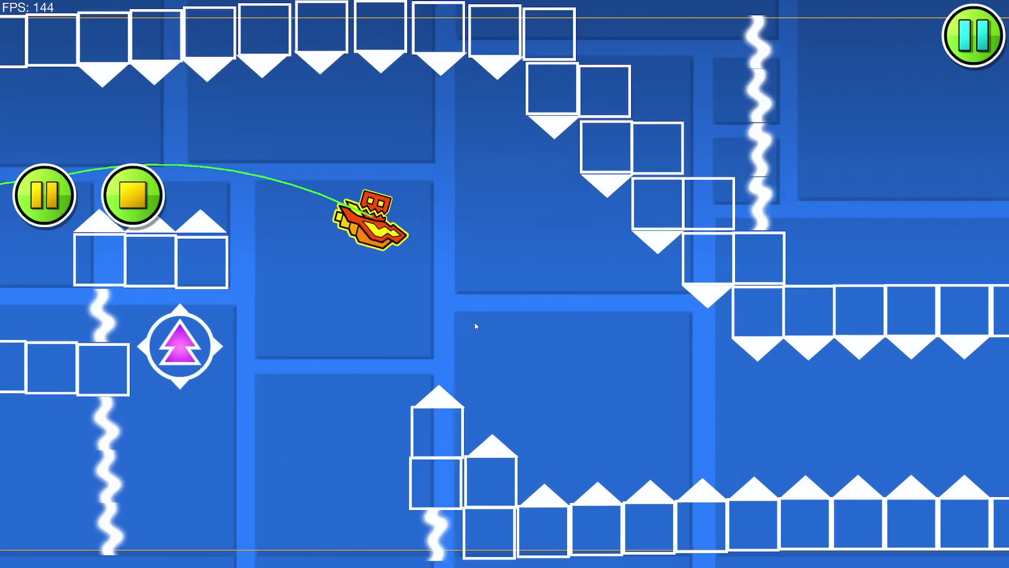
click(476, 326)
click(419, 310)
click(136, 196)
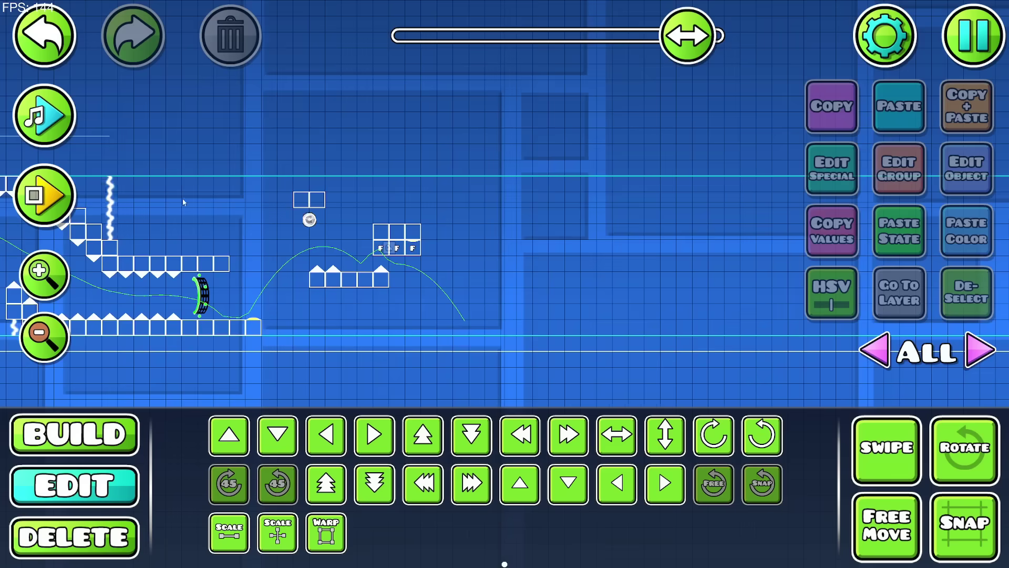
Shift the F-block structure after the coin half a block up and to the right, and playtest the ship section again.
drag(281, 237, 413, 254)
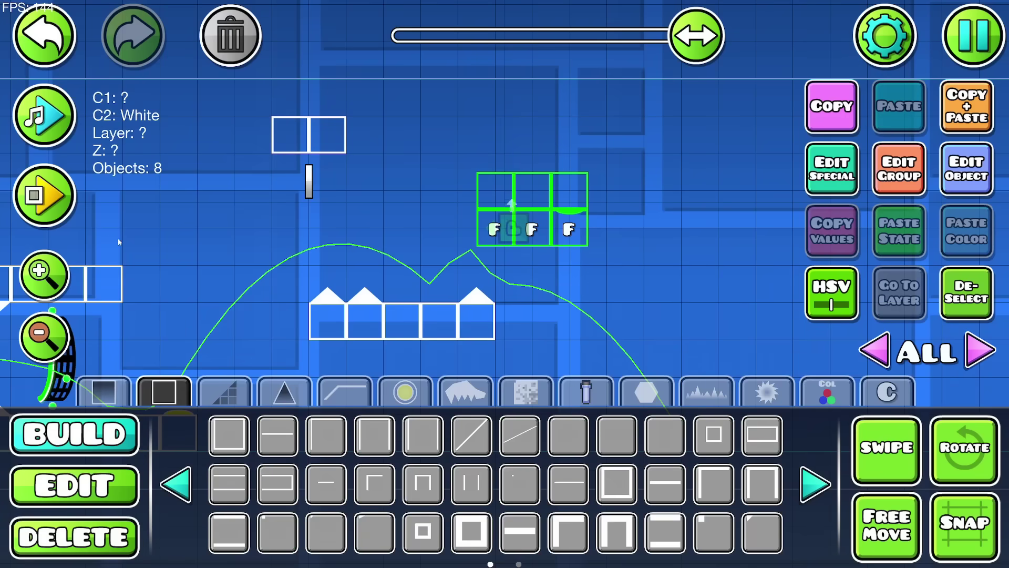
click(44, 195)
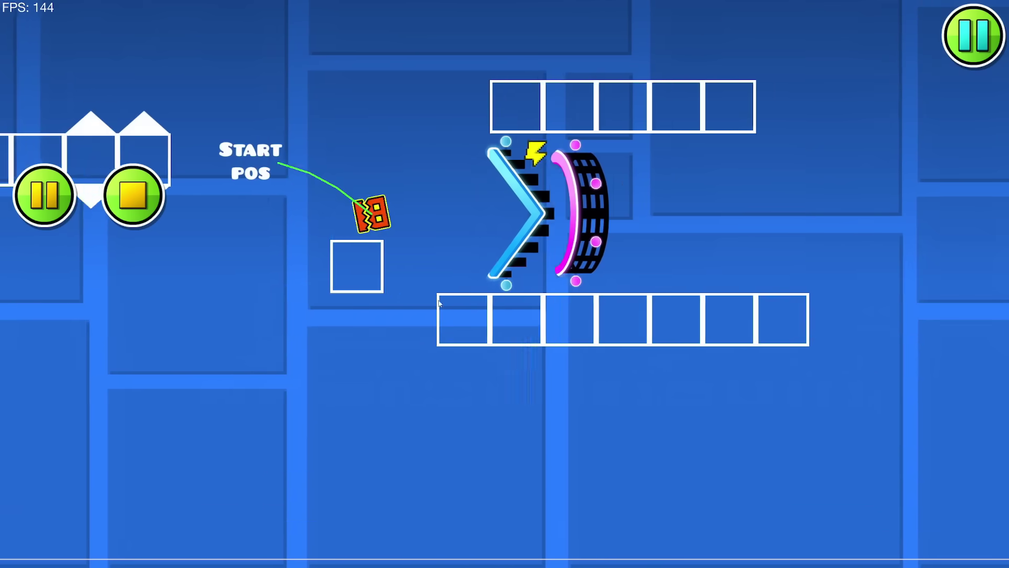
click(456, 361)
click(450, 344)
click(441, 342)
click(438, 343)
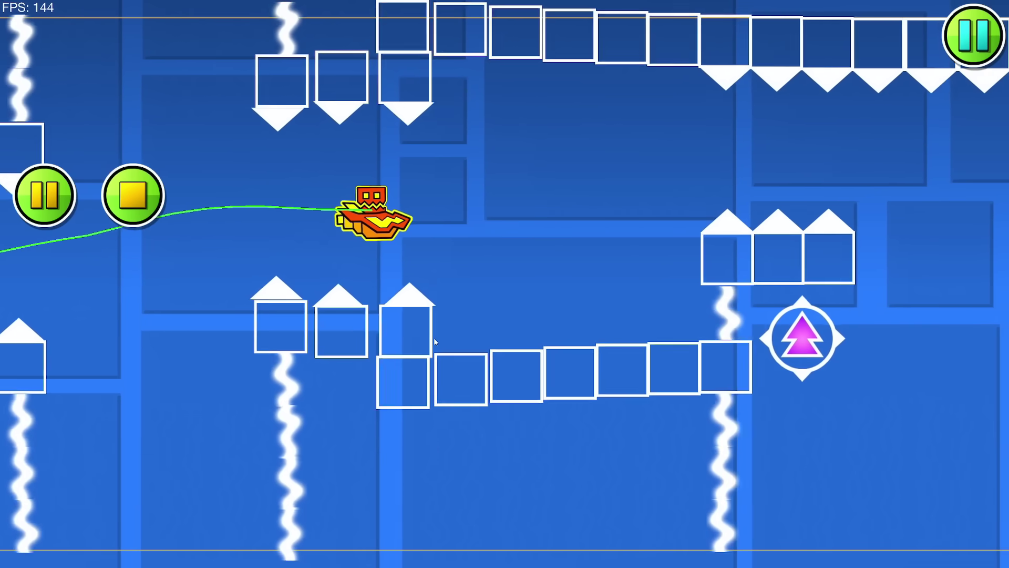
click(436, 342)
click(435, 341)
click(420, 339)
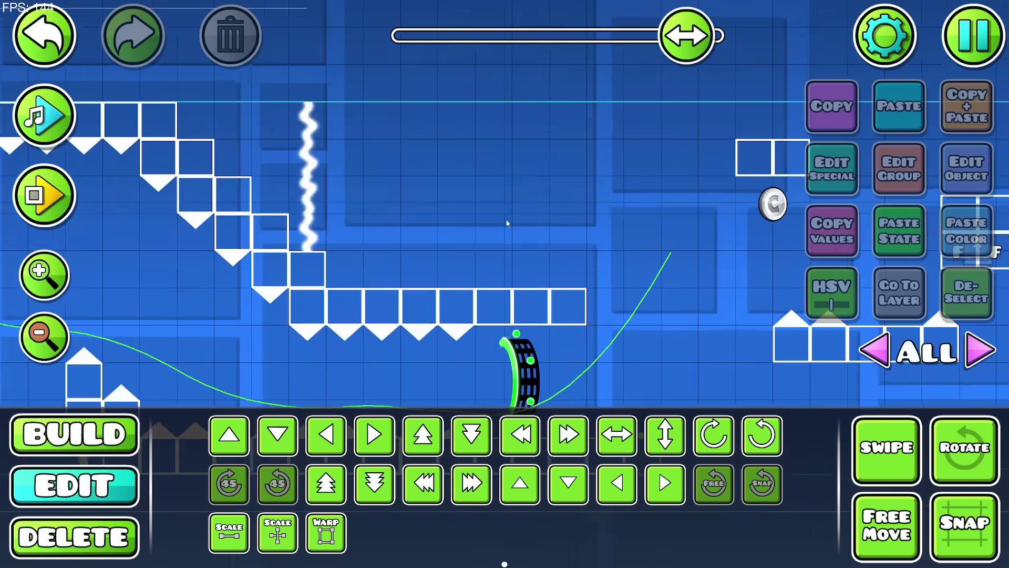
Extend the ceiling over the ship section's exit portal by one block and playtest the exit.
drag(200, 281, 490, 255)
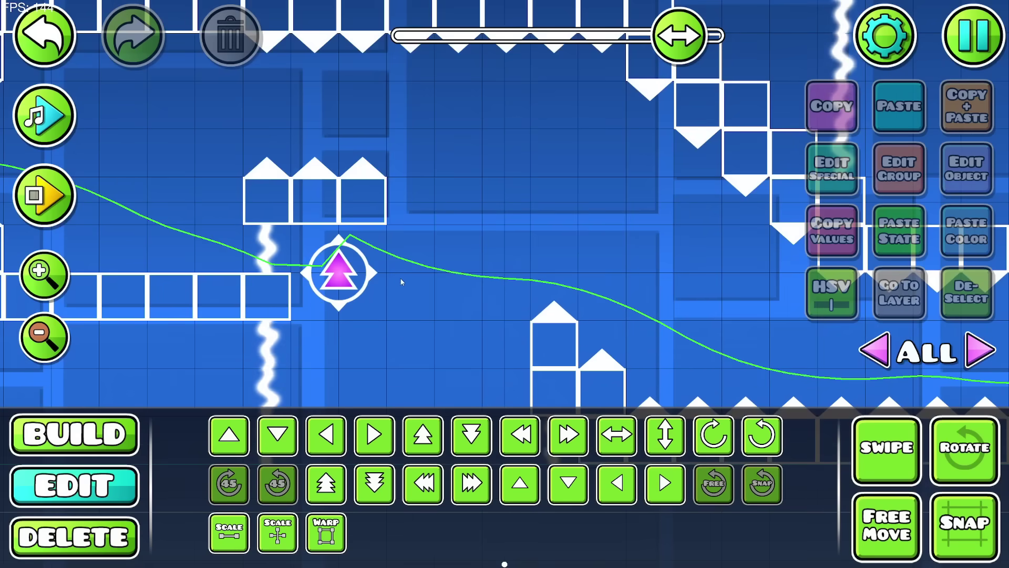
key(Return)
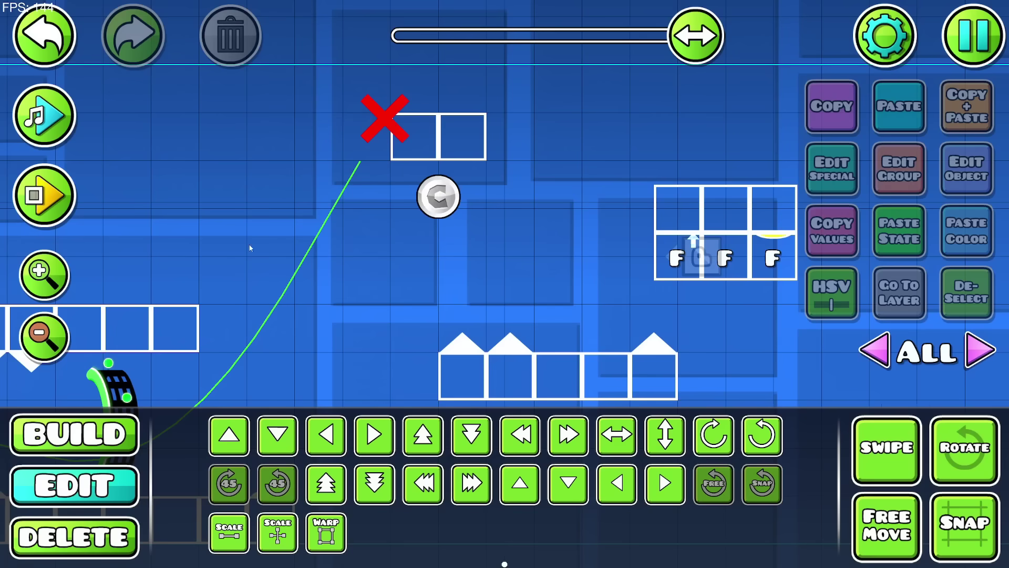
drag(251, 248, 452, 213)
scroll(390, 305, down, 3)
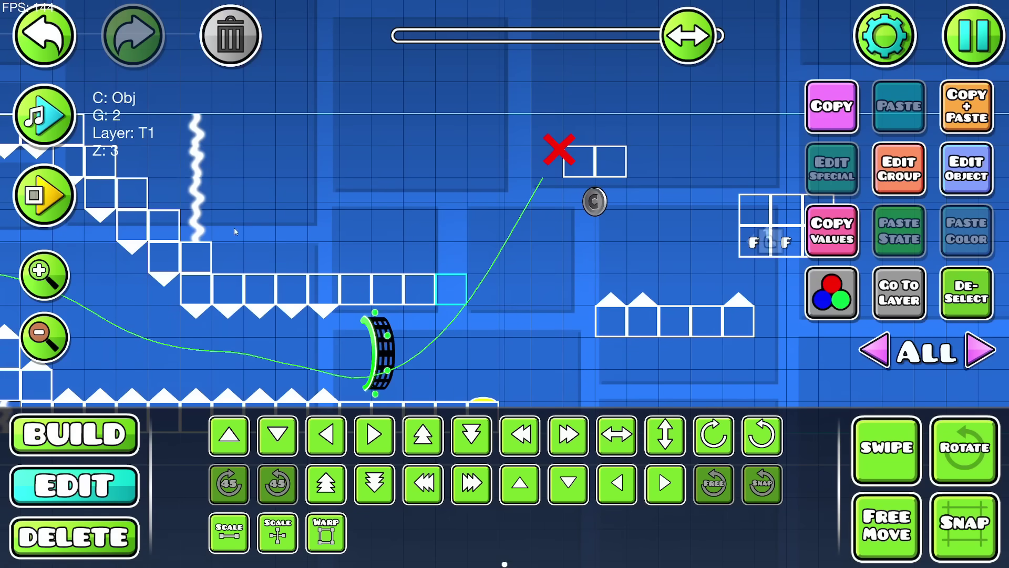
key(Return)
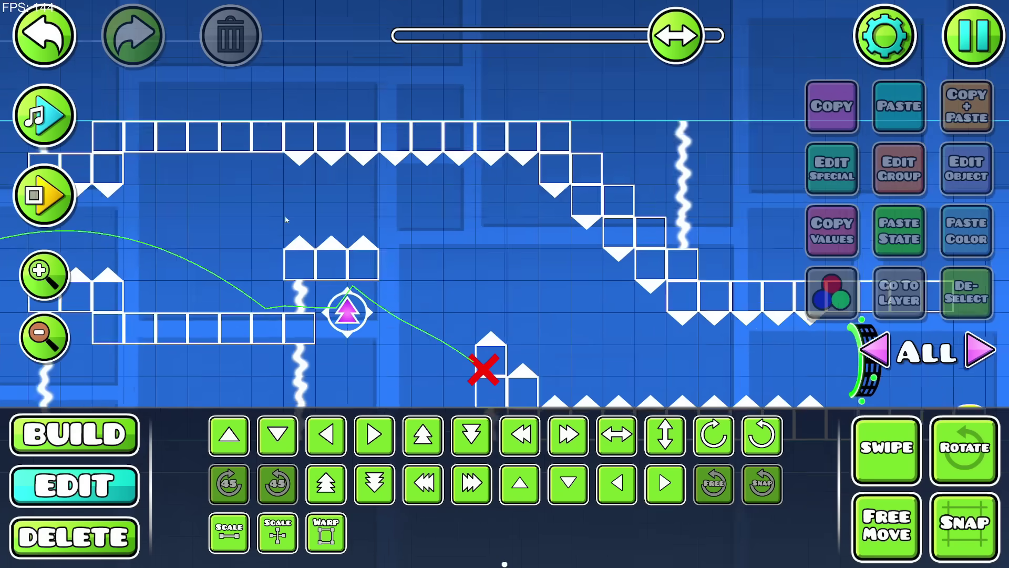
Delete the purple arrow orb beneath the three-block spiked platform in the ship section.
click(52, 284)
click(52, 284)
click(397, 302)
key(3)
click(396, 301)
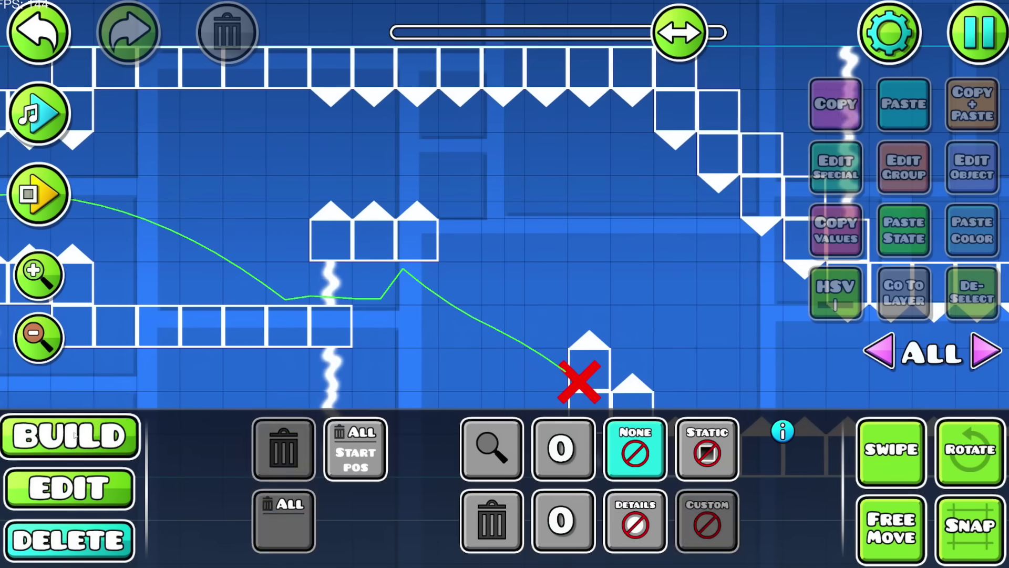
Extend the floor under the spiked platform by one block and place a blue gravity pad on its end.
key(1)
click(405, 392)
click(619, 437)
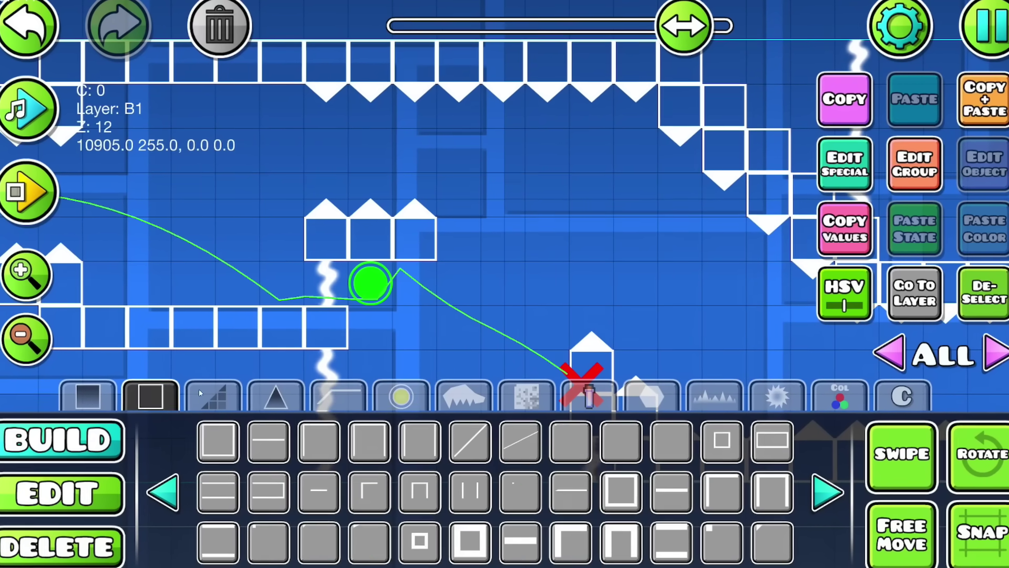
drag(369, 283, 389, 304)
click(61, 494)
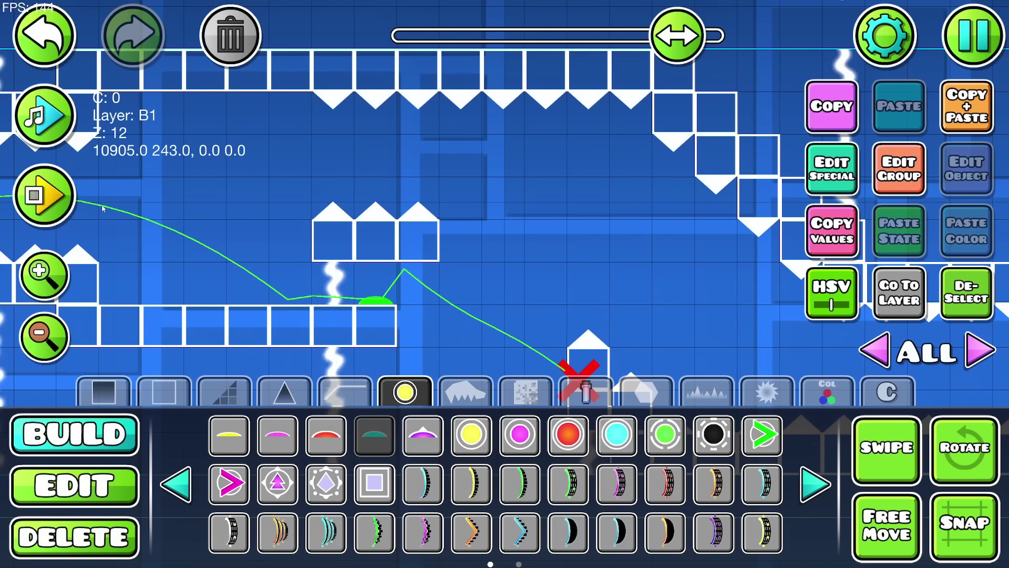
Playtest the new gravity pad and the cube jump up to the coin.
click(44, 196)
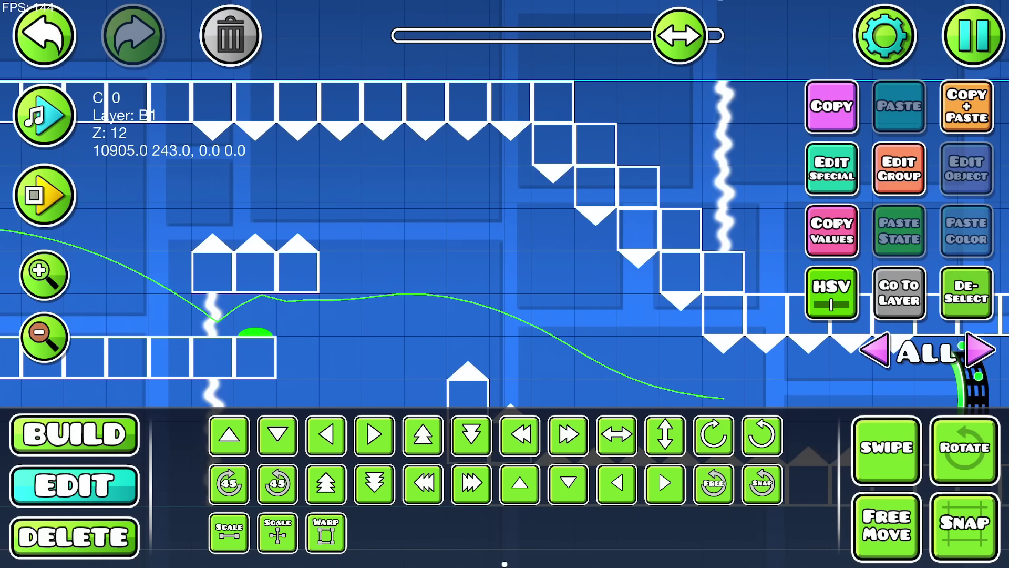
click(893, 176)
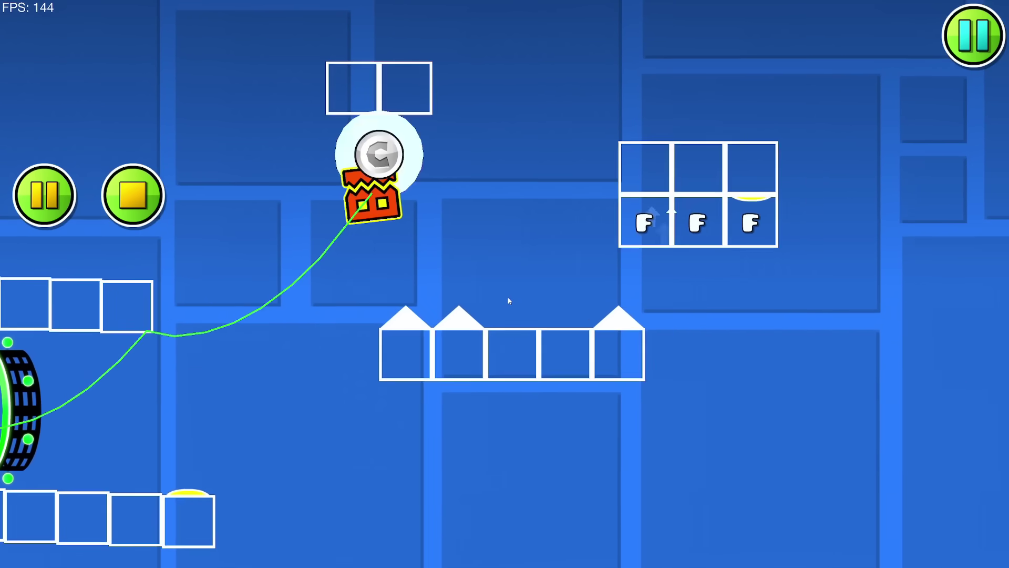
click(508, 298)
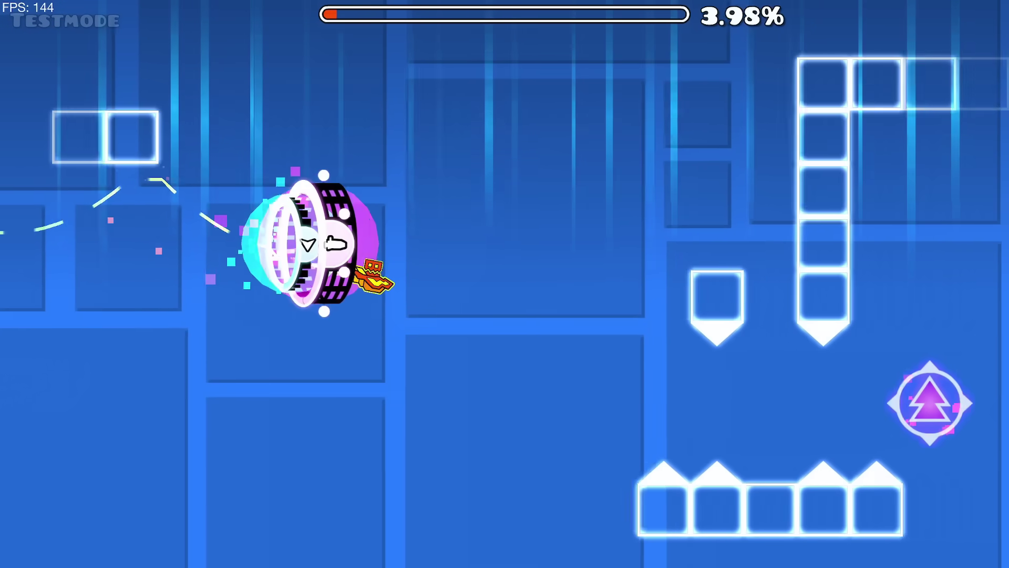
Play the level in test mode from the beginning through the ship section to check its gameplay.
key(space)
key(space)
key(space)
key(space)
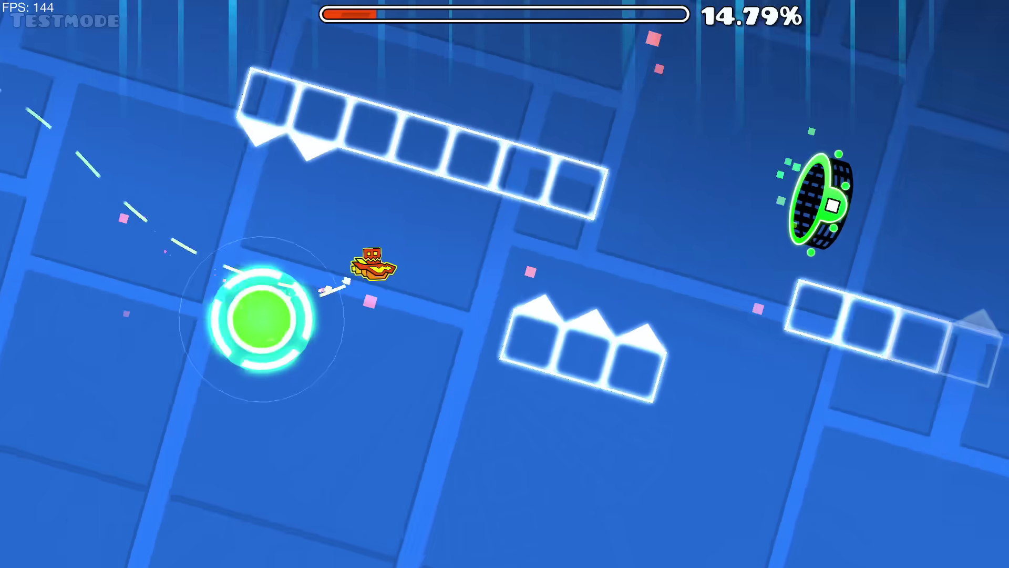
key(space)
key(space)
key(space)
key(space)
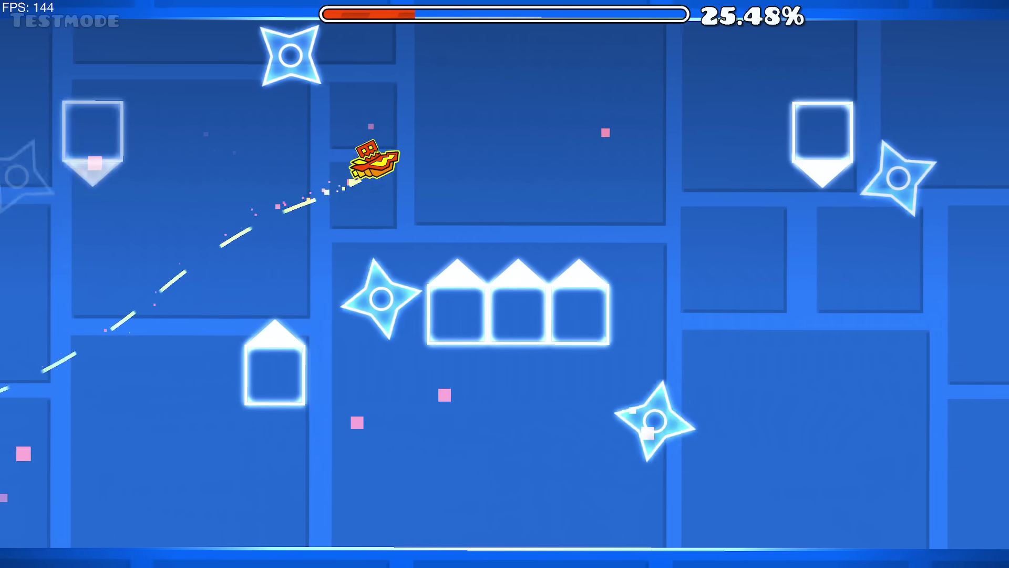
key(space)
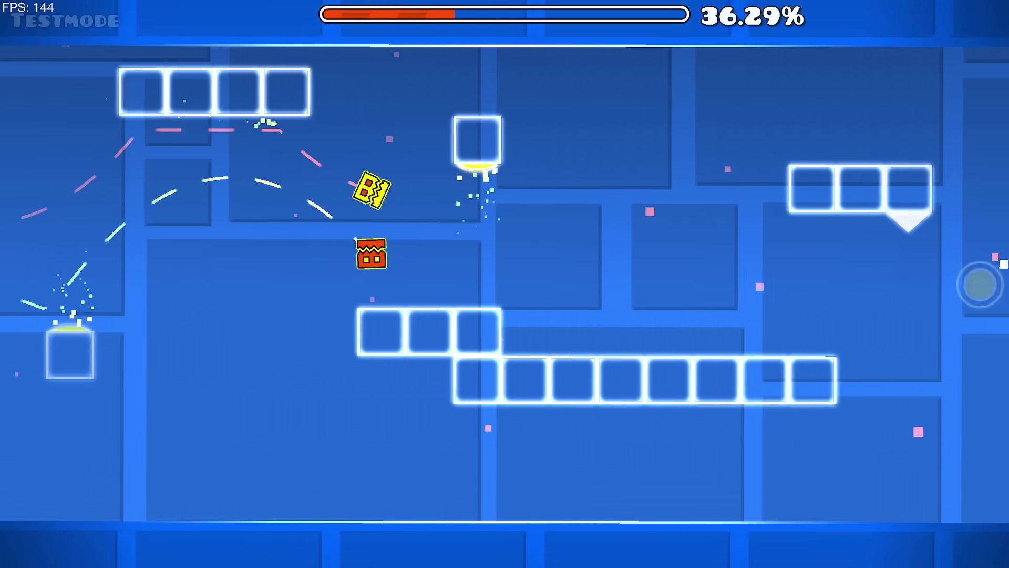
key(space)
key(space)
key(space)
key(space)
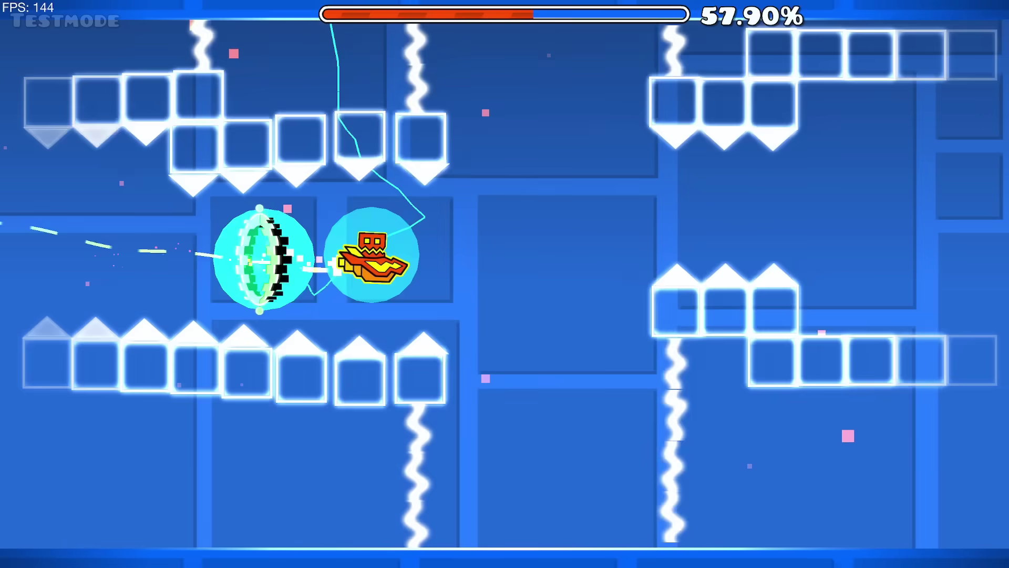
key(space)
key(space)
key(space)
key(space)
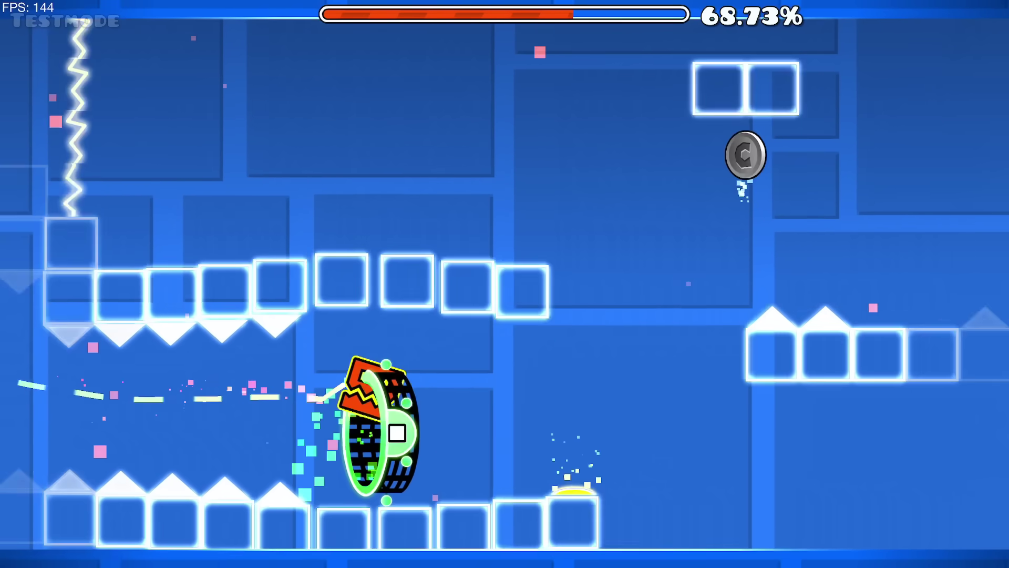
key(space)
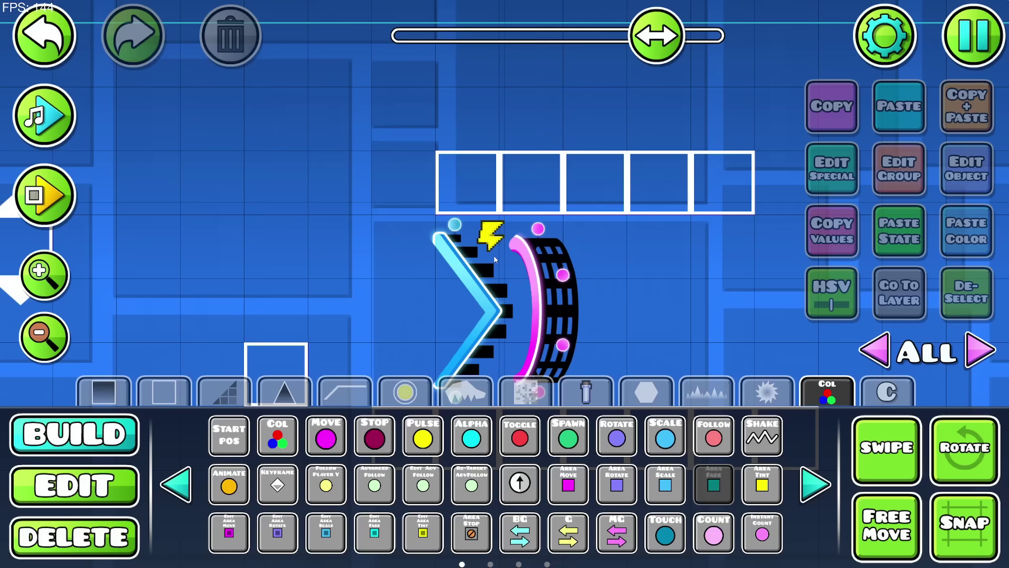
Place a touch-activated Area Fade trigger at the ship portal with Length 100 +- 20, targeting group 2 with P1 as centre.
click(44, 335)
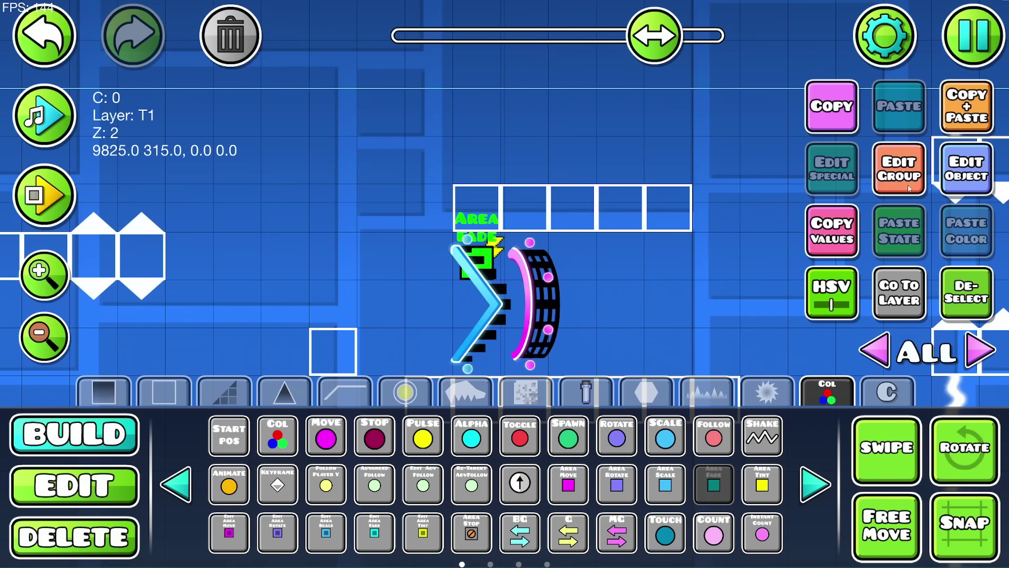
click(967, 168)
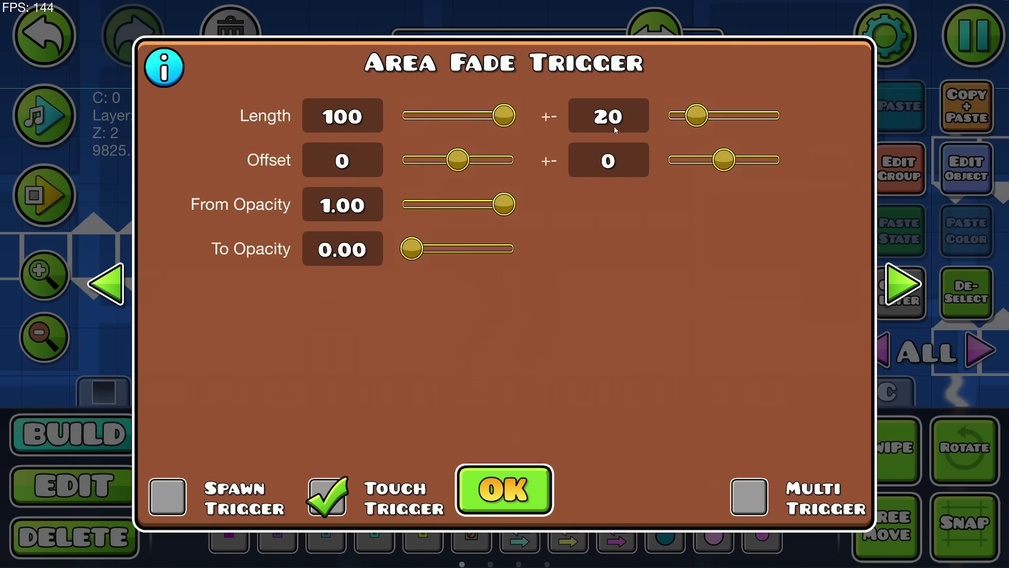
click(486, 486)
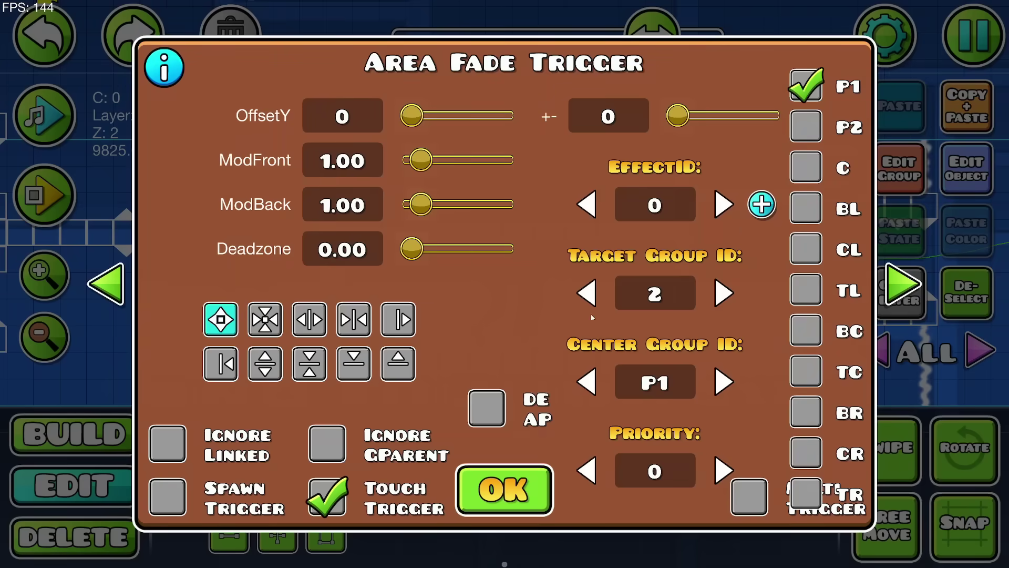
key(Escape)
Playtest the area fade on the ship section's structures.
key(Return)
click(504, 320)
click(504, 319)
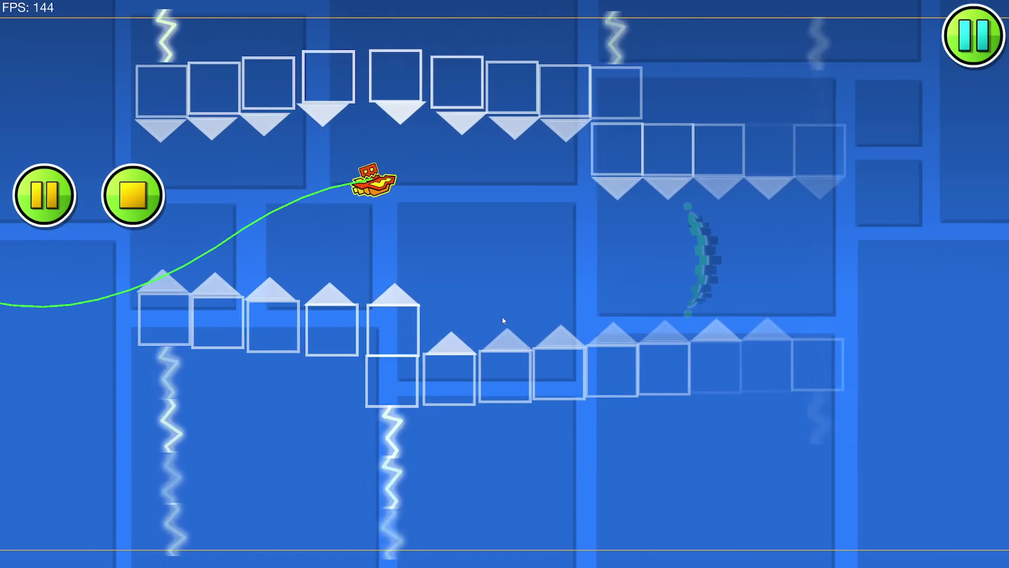
click(503, 316)
click(513, 310)
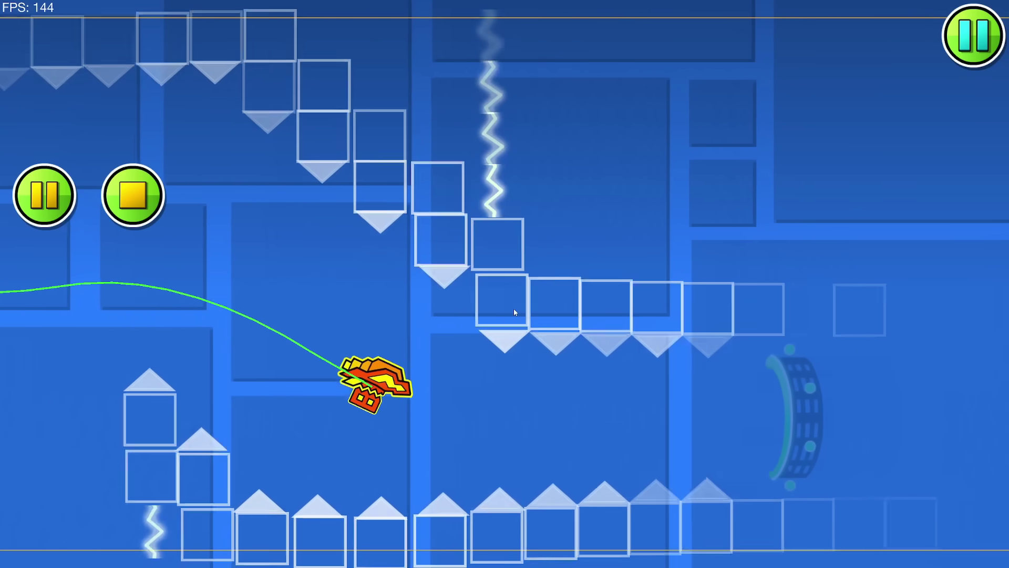
click(514, 310)
click(133, 195)
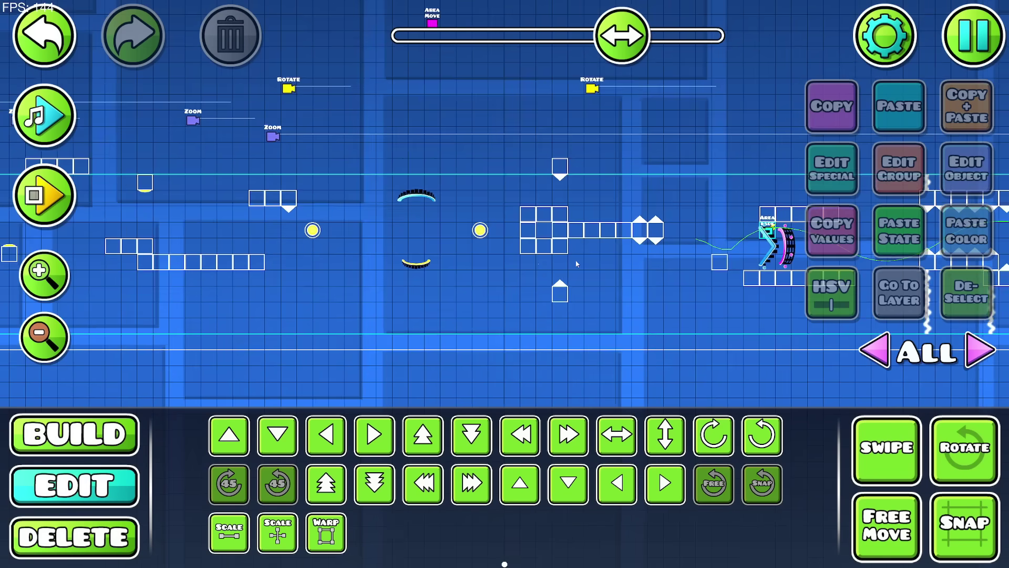
Save the level and playtest it in test mode from the beginning, retrying until the end is reached.
key(Escape)
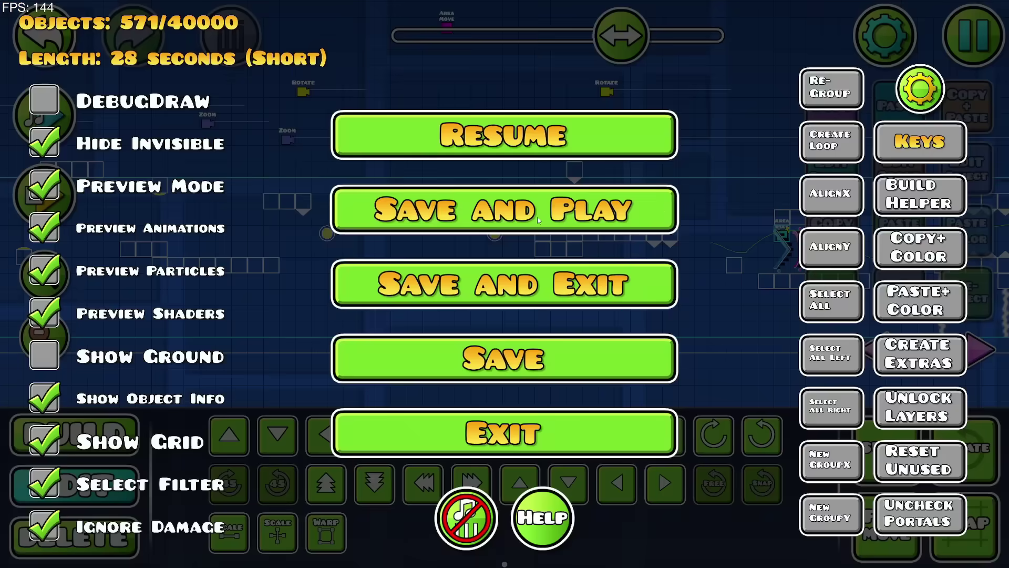
click(537, 216)
key(space)
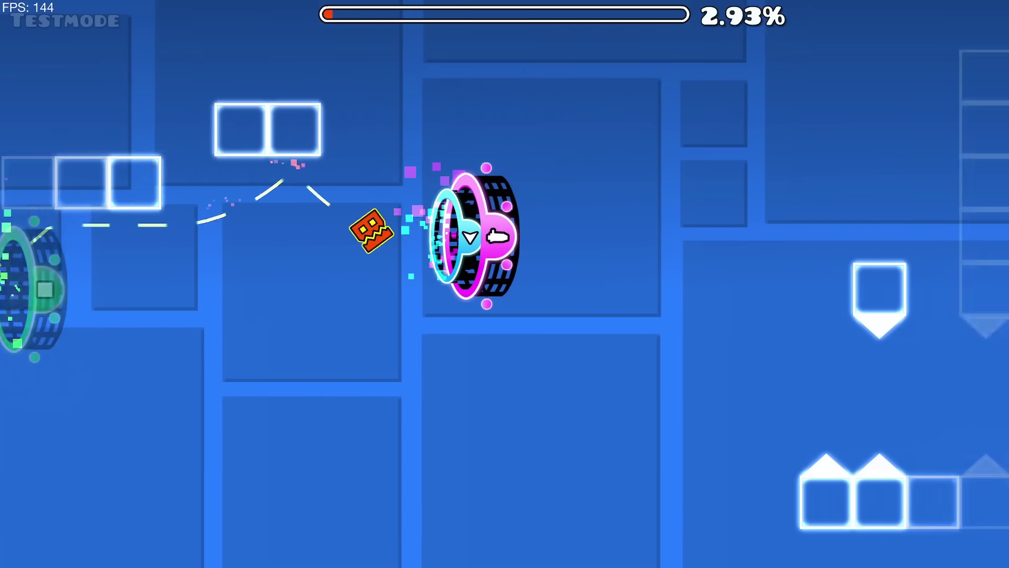
key(space)
key(space)
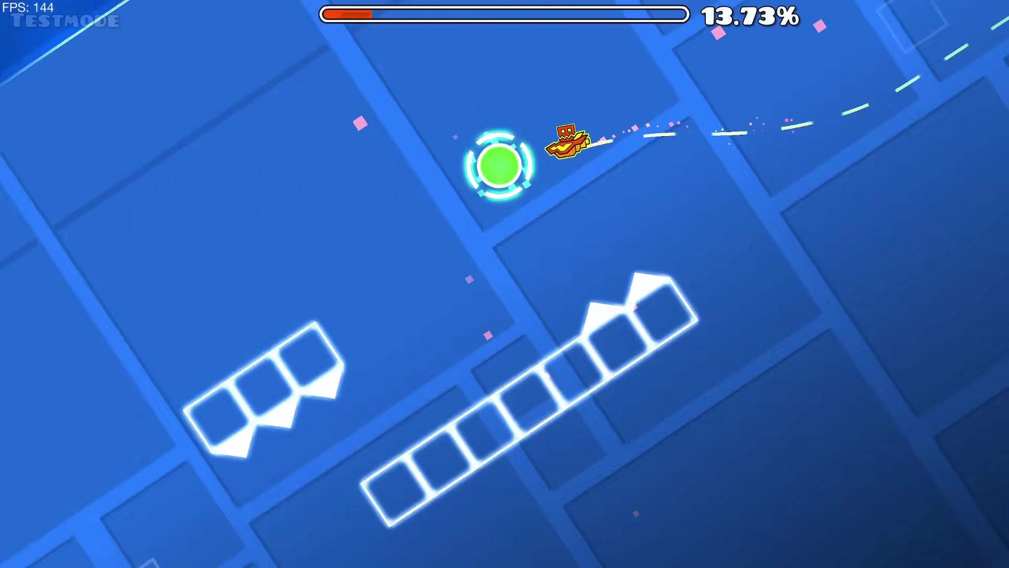
key(space)
key(space)
key(space)
key(space)
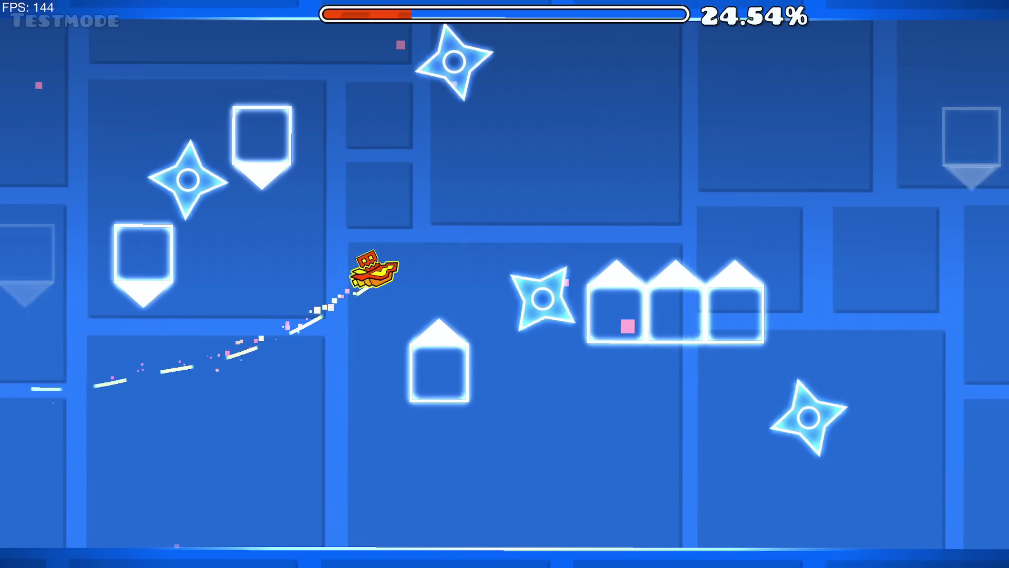
key(space)
key(space)
key(space)
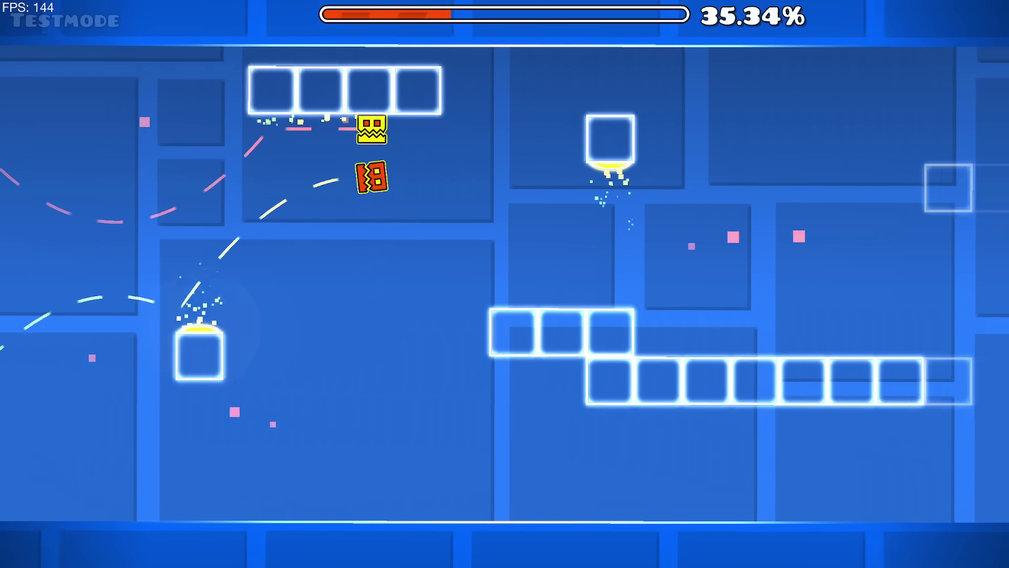
key(space)
key(space)
key(space)
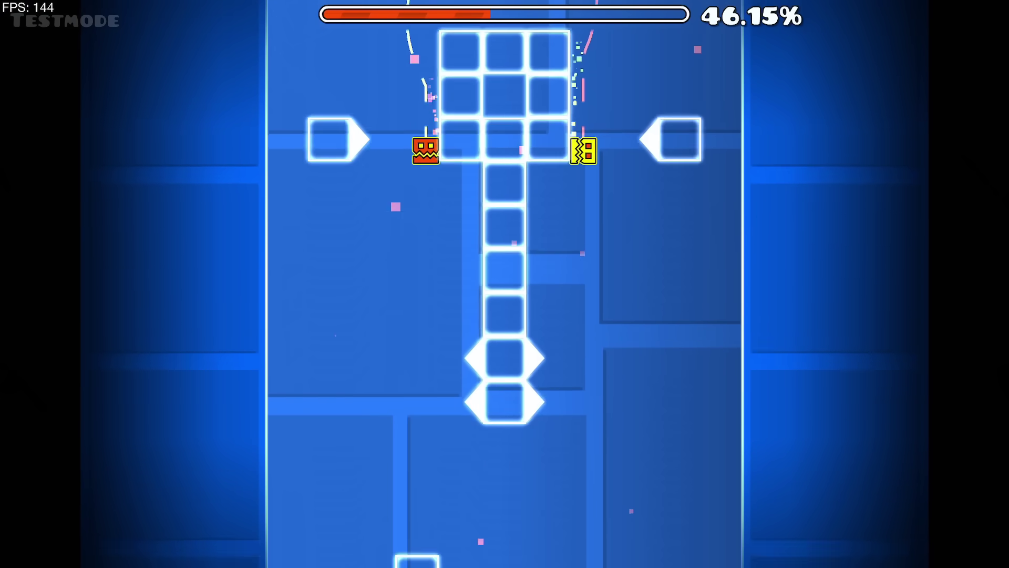
key(space)
key(space)
key(space)
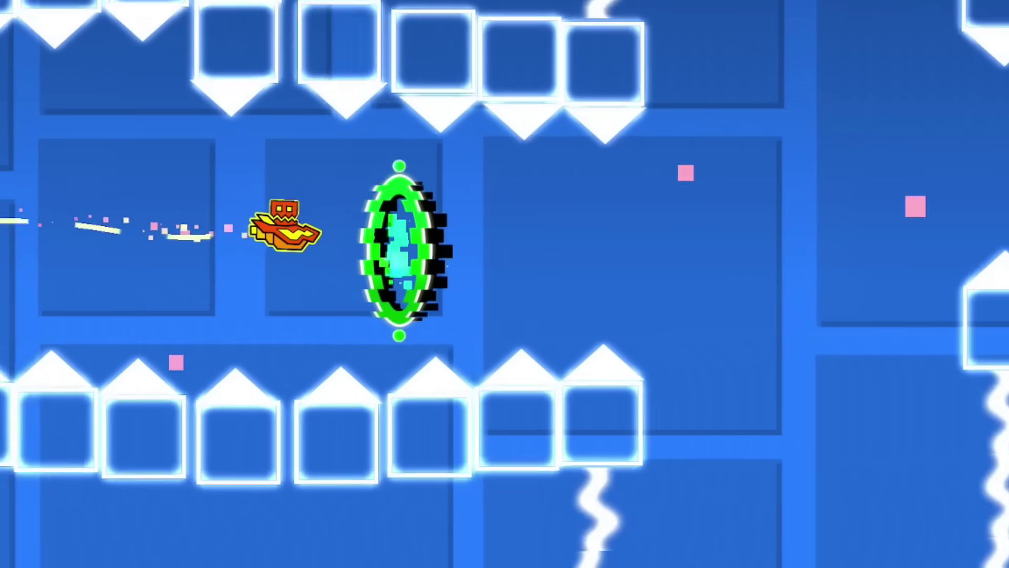
key(space)
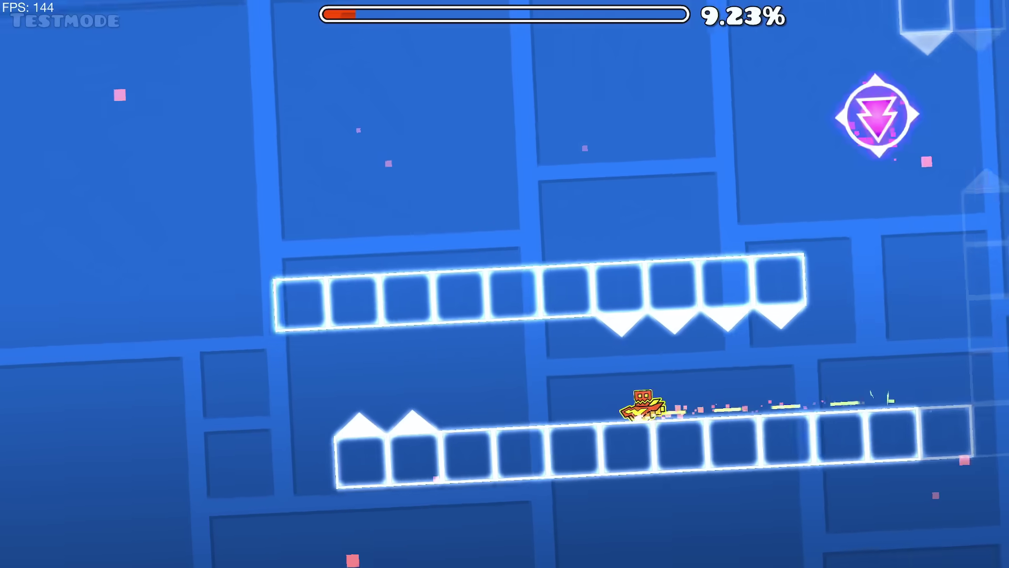
key(space)
key(space)
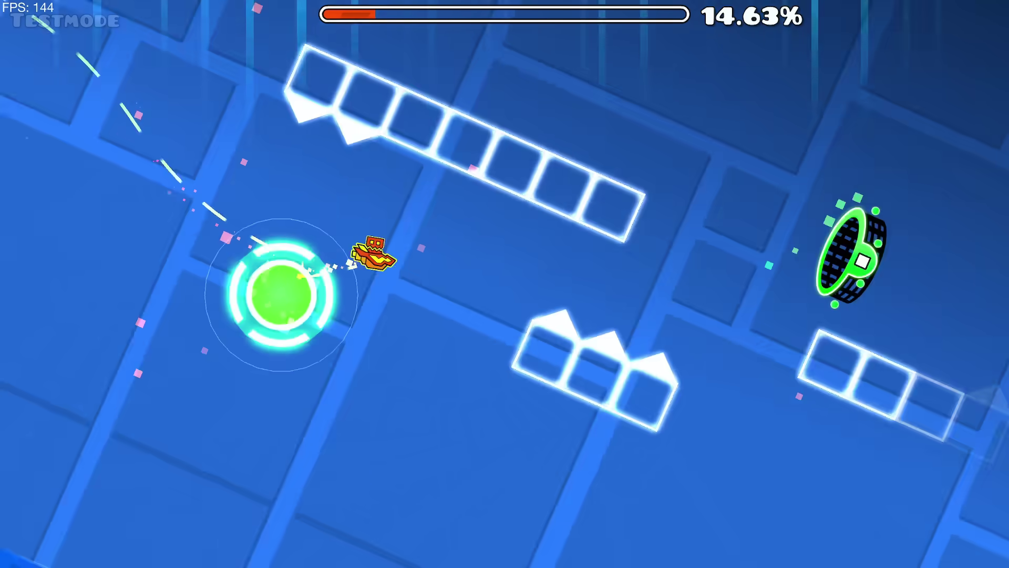
key(space)
key(space)
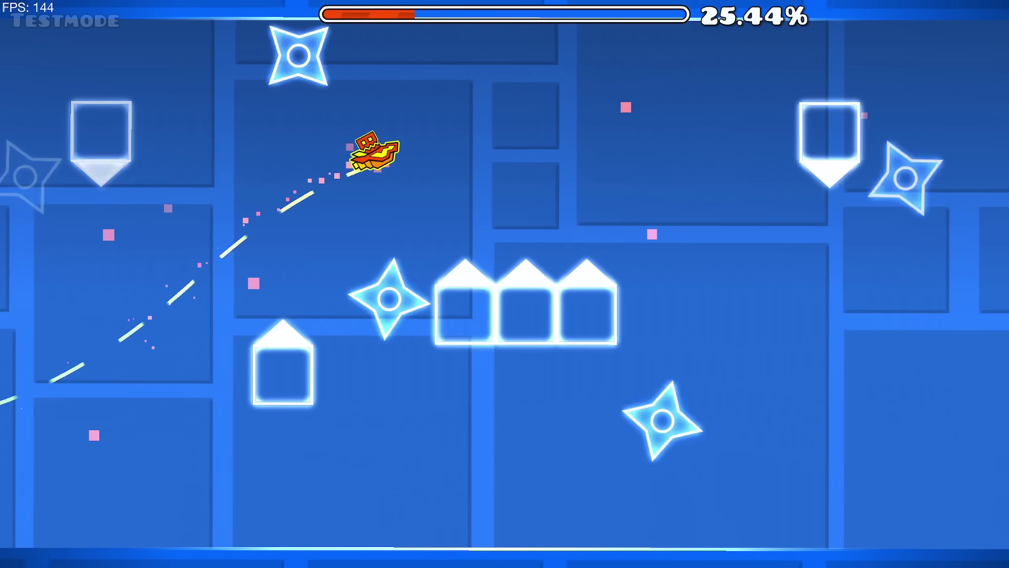
key(space)
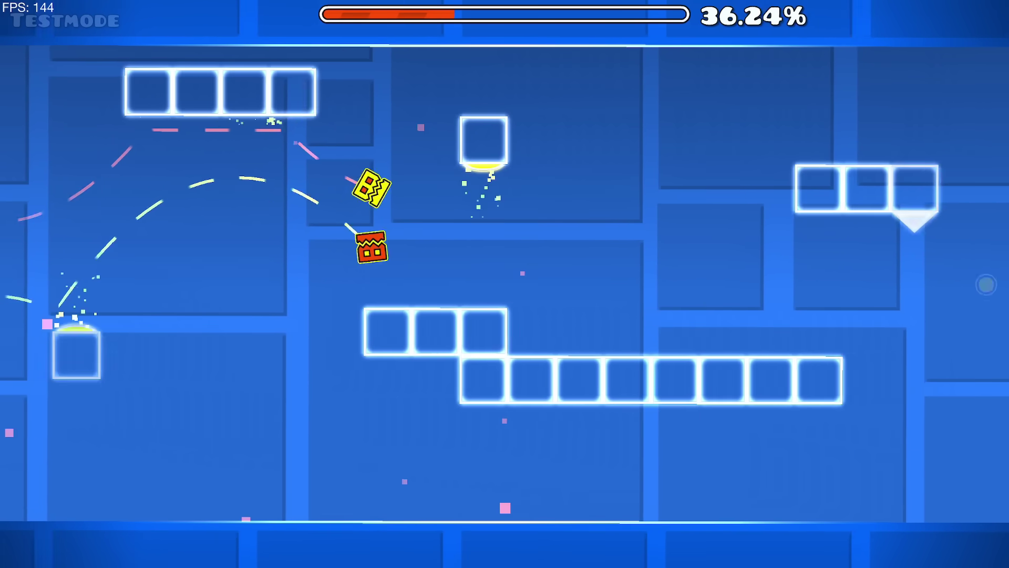
key(space)
key(space)
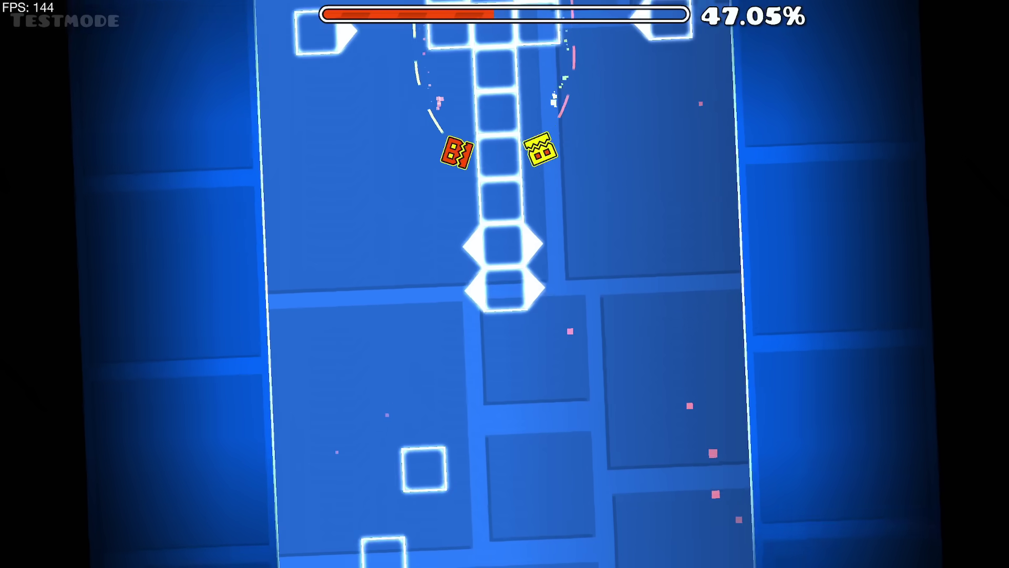
key(space)
key(space)
key(space)
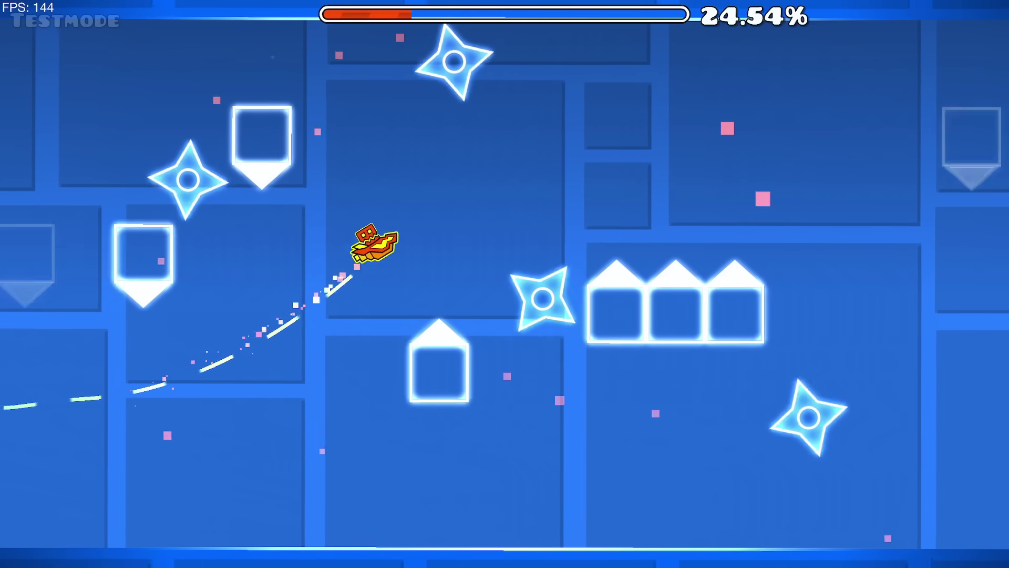
key(space)
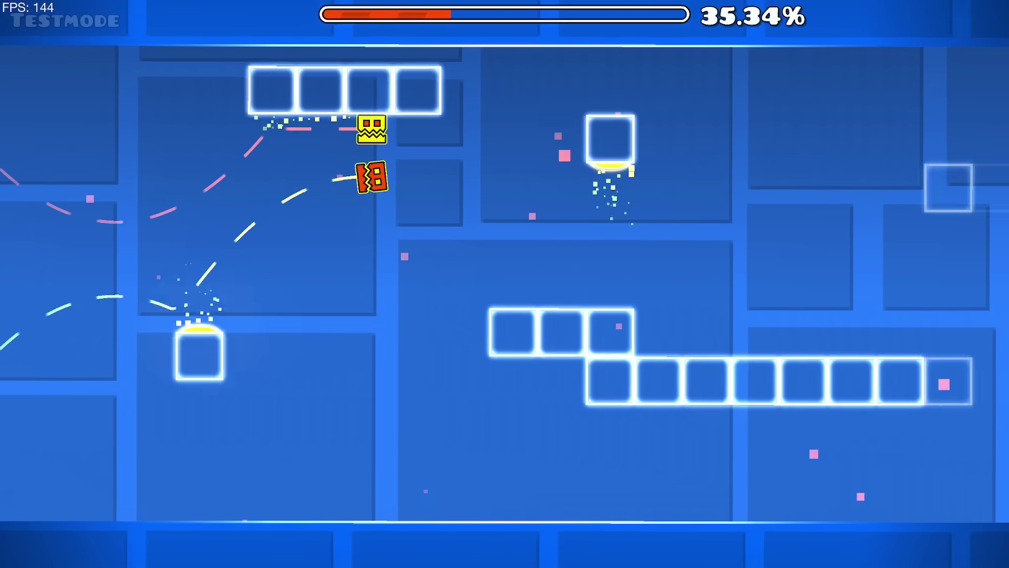
key(space)
key(space)
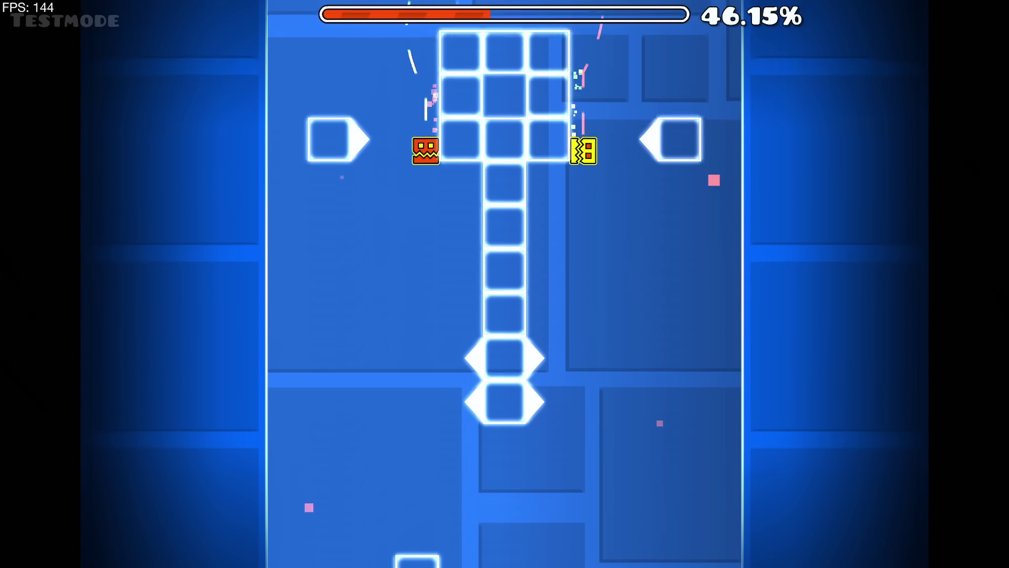
key(space)
key(space)
key(space)
key(space)
key(space)
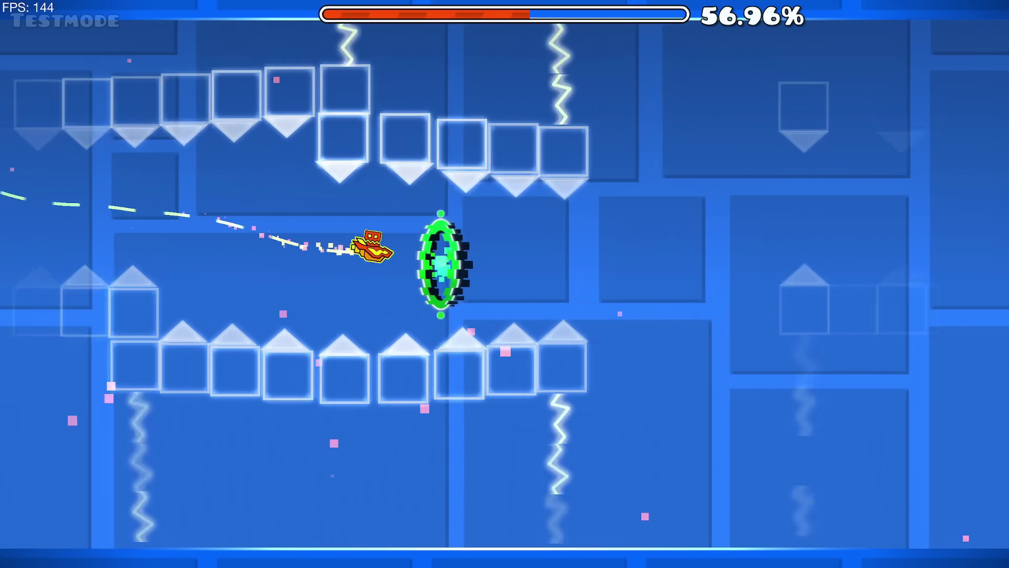
key(space)
key(space)
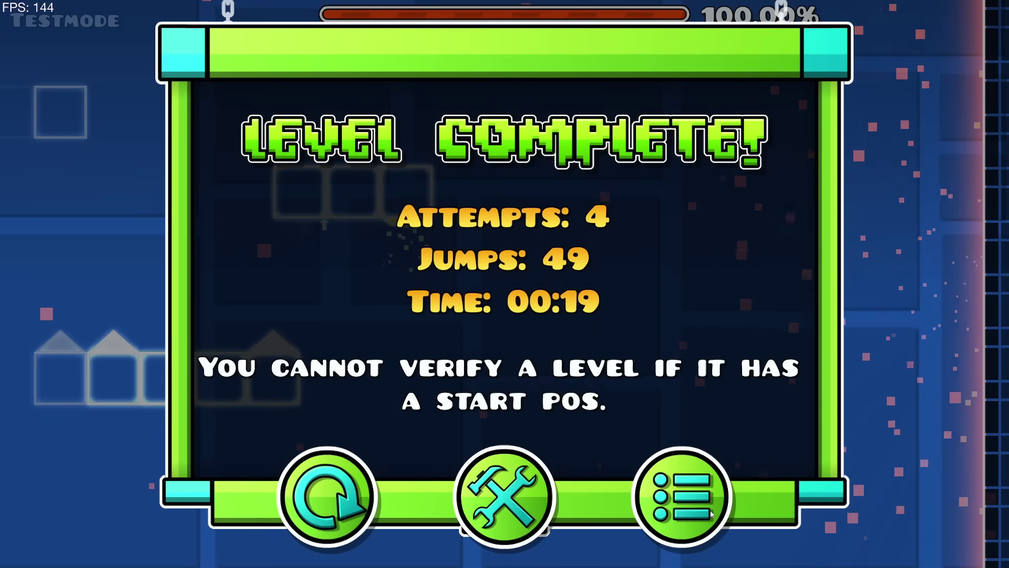
Exit the level, return to the main menu and open the player's own account profile.
click(711, 514)
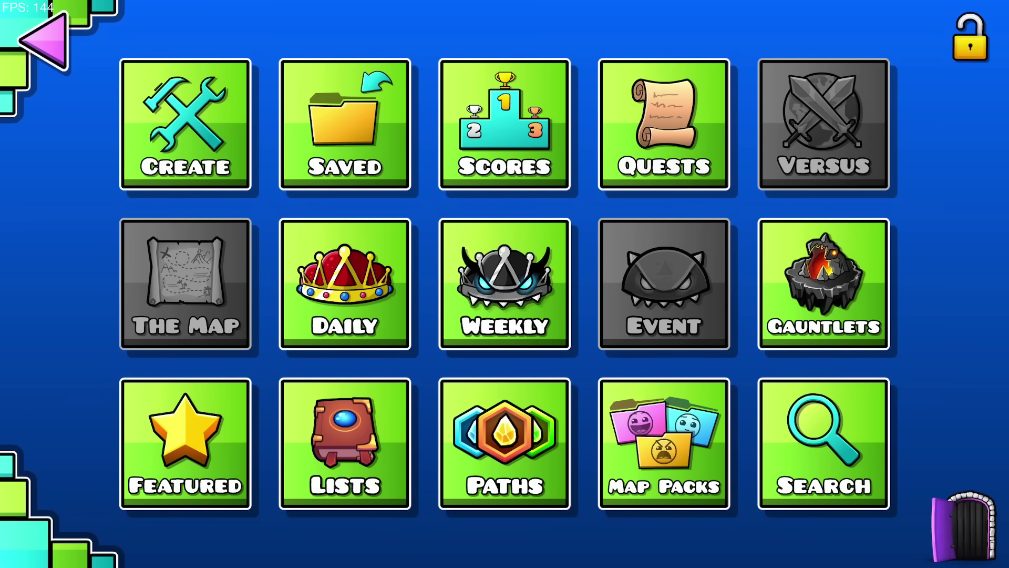
click(38, 55)
click(81, 379)
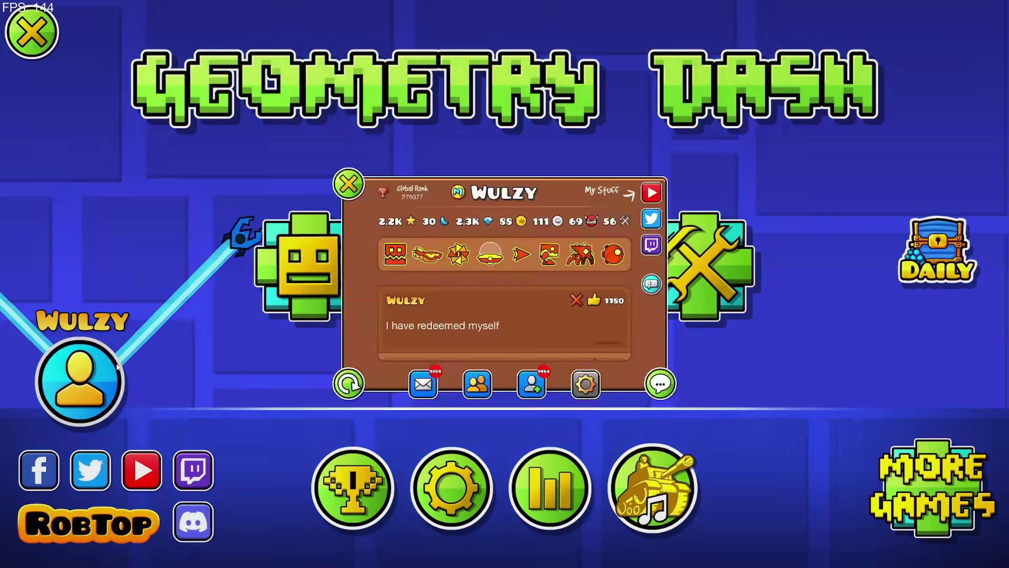